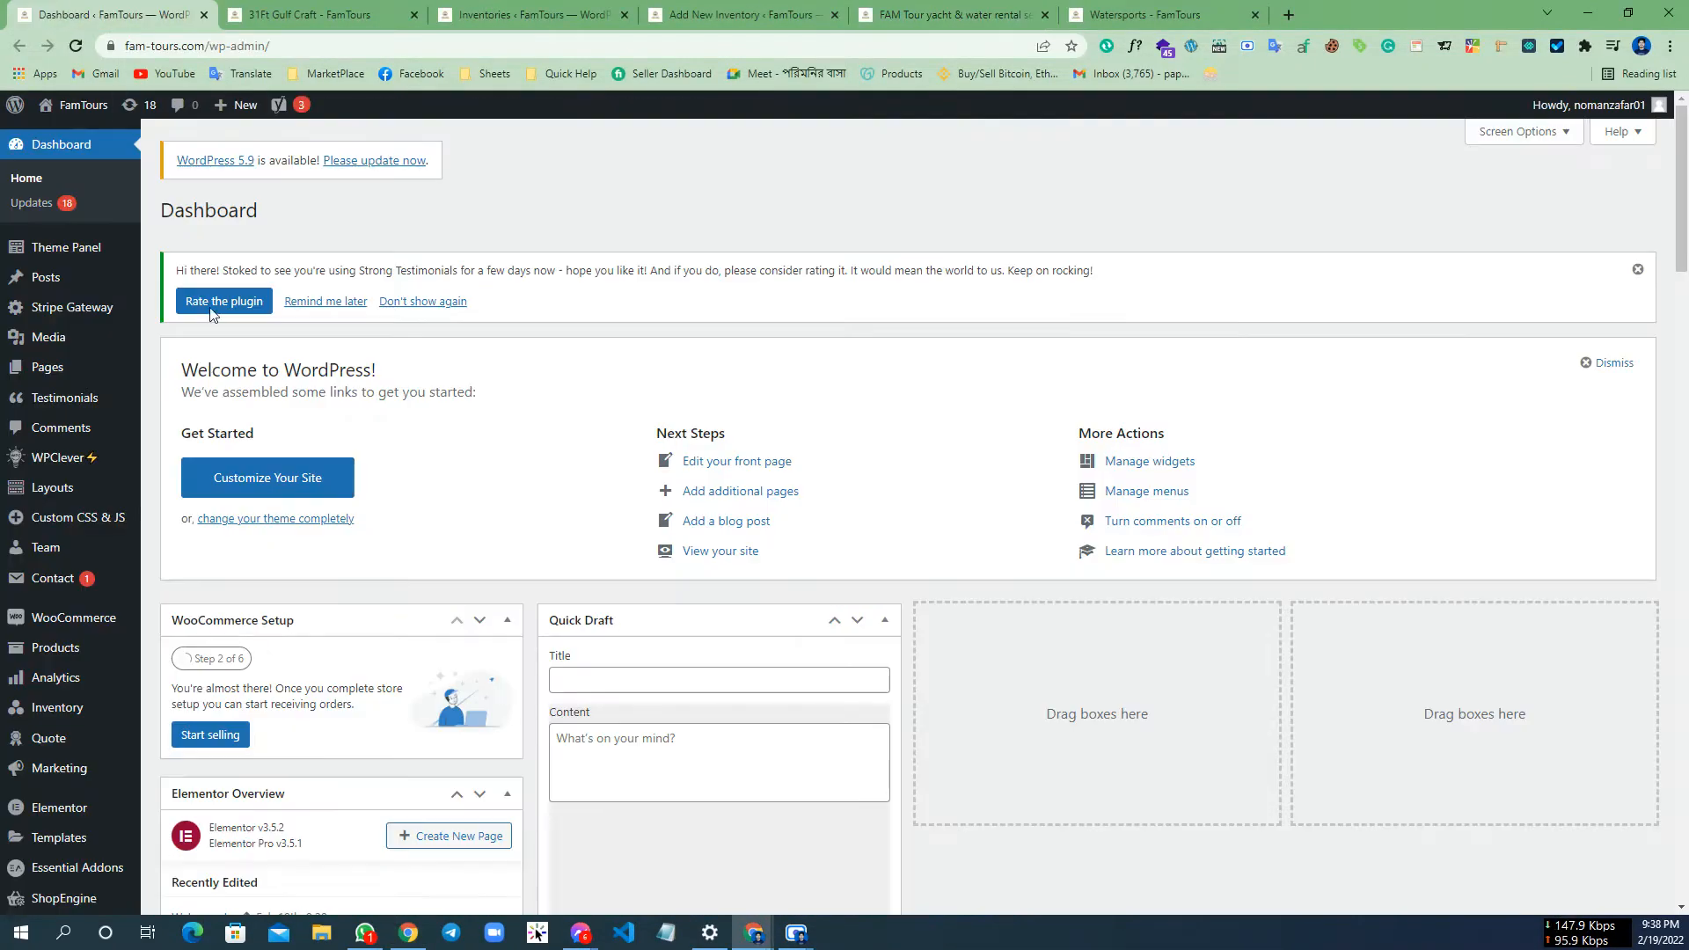
# Open the list of all inventory items in the site's admin area
pyautogui.scroll(-7, 213, 315)
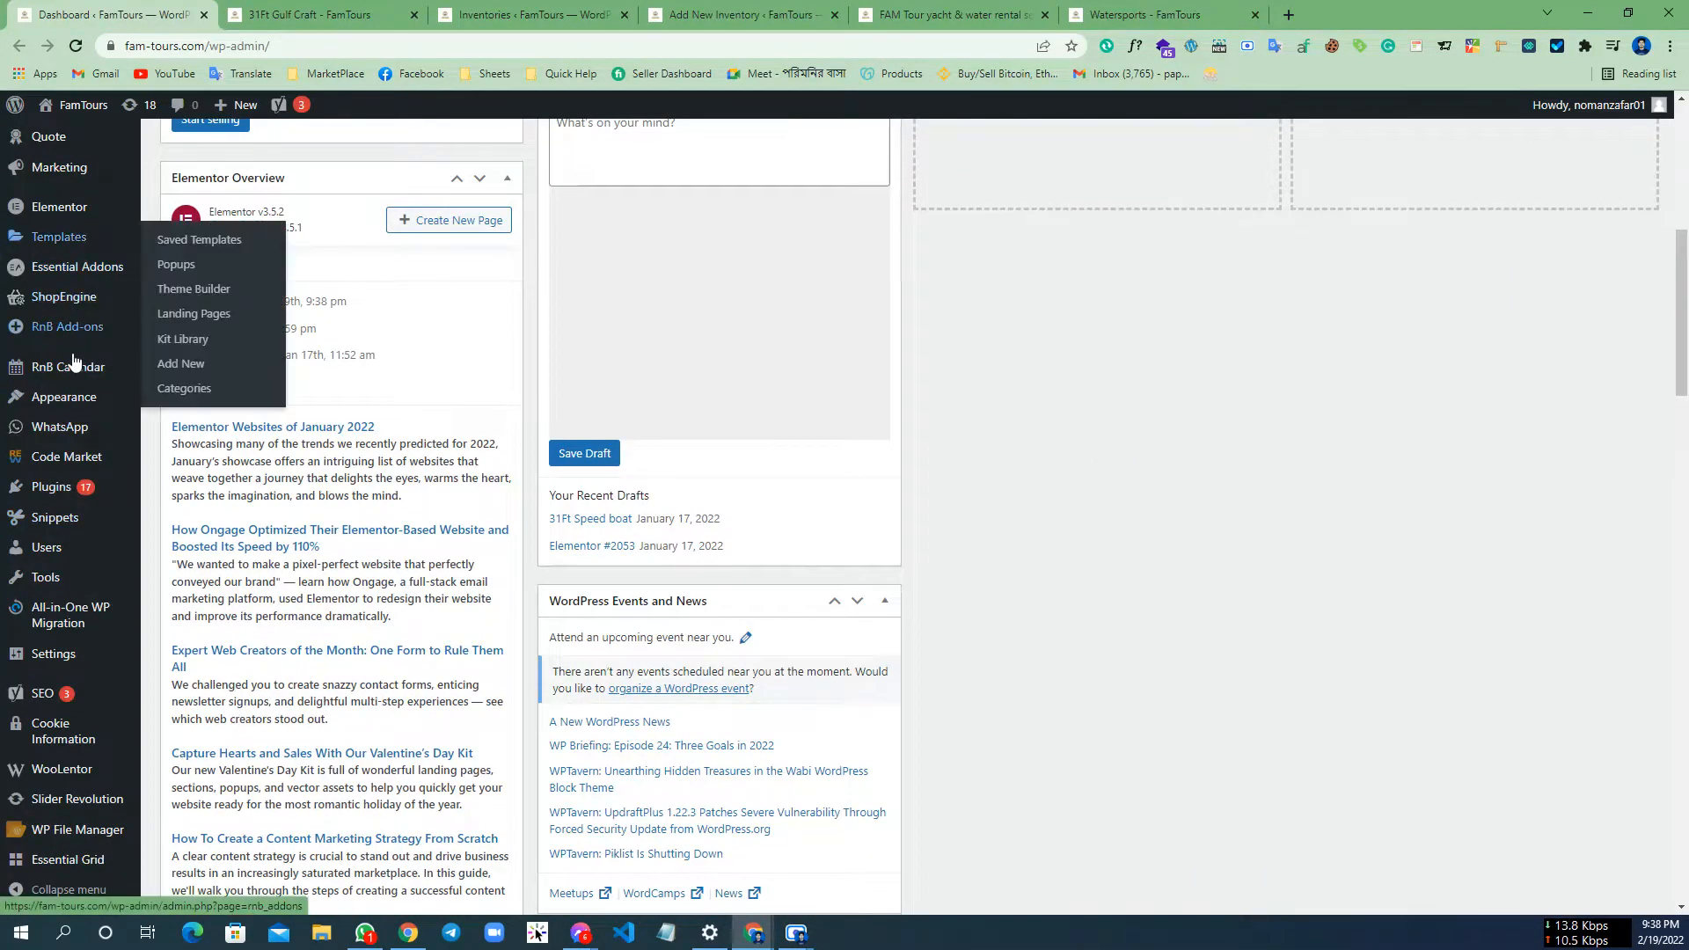
pyautogui.scroll(1, 64, 343)
pyautogui.scroll(3, 62, 302)
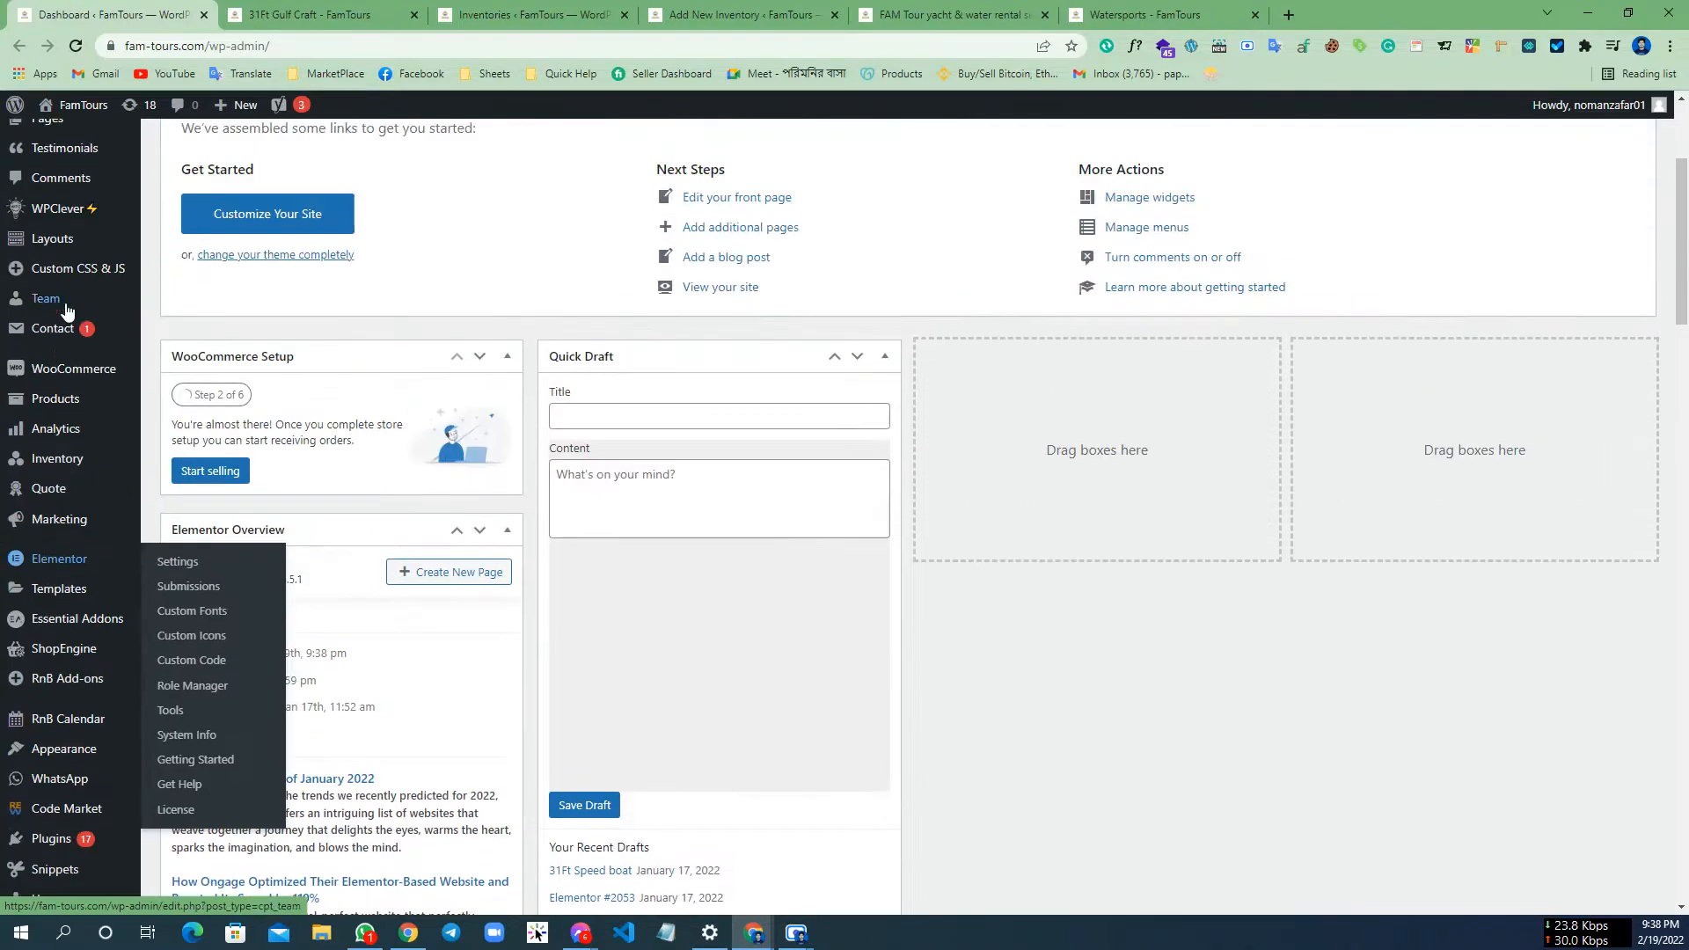
pyautogui.moveTo(110, 469)
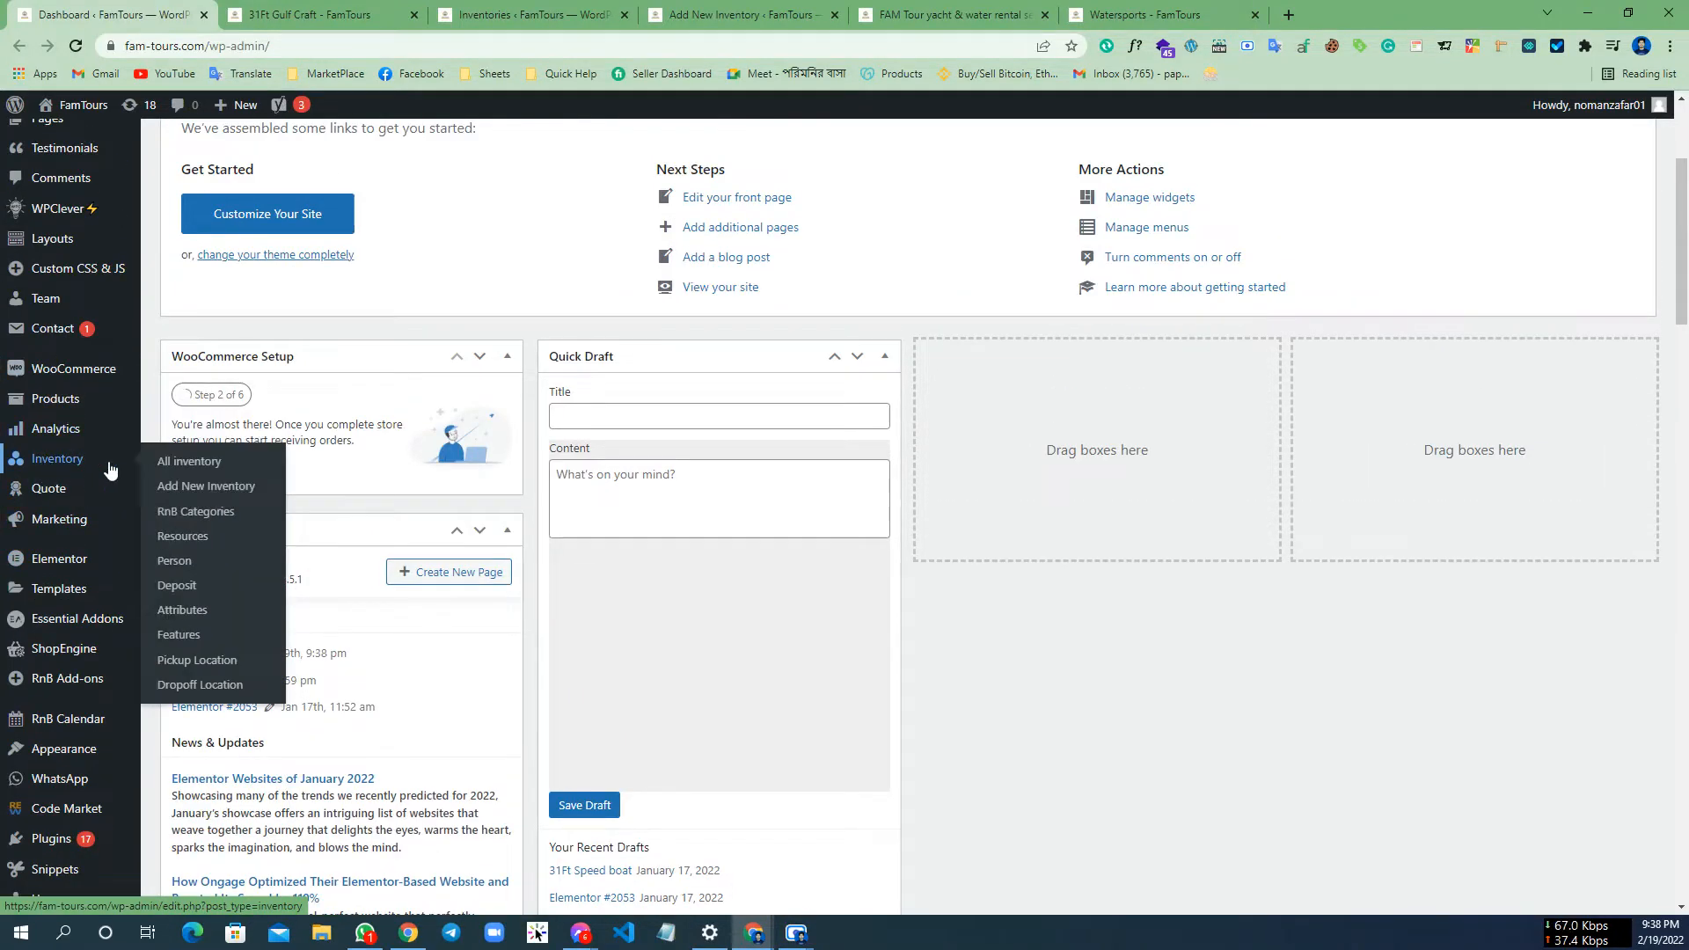
pyautogui.click(184, 466)
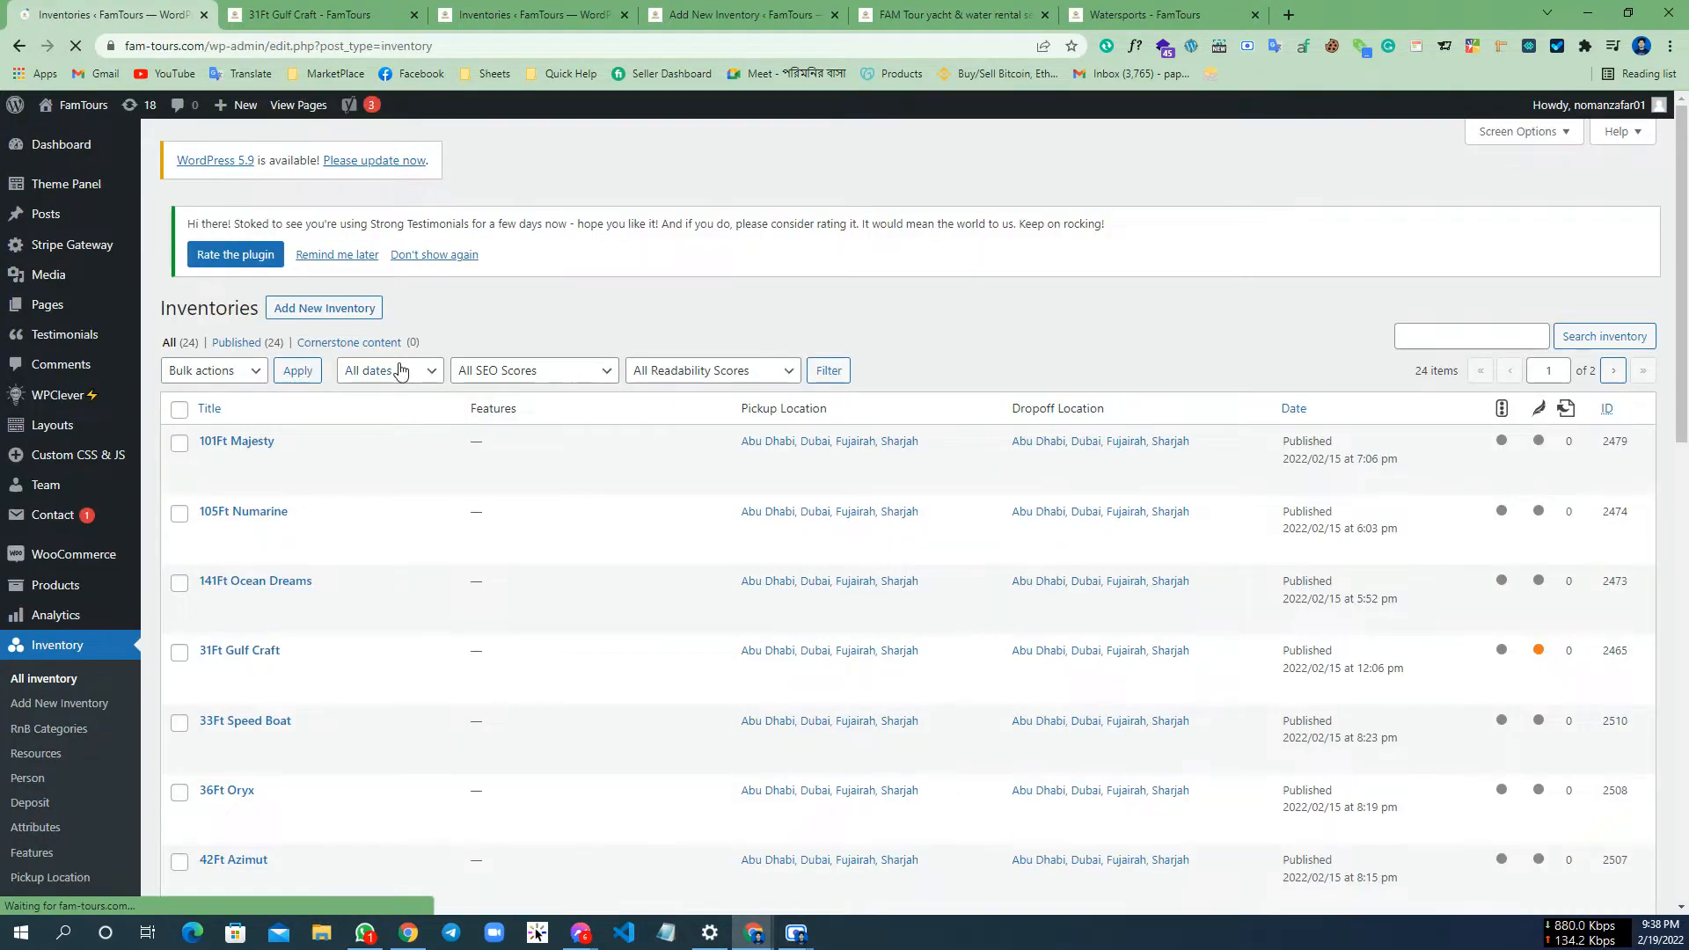
# Look through the existing inventories and start adding a new one
pyautogui.scroll(-4, 345, 464)
pyautogui.scroll(-5, 345, 464)
pyautogui.scroll(9, 354, 551)
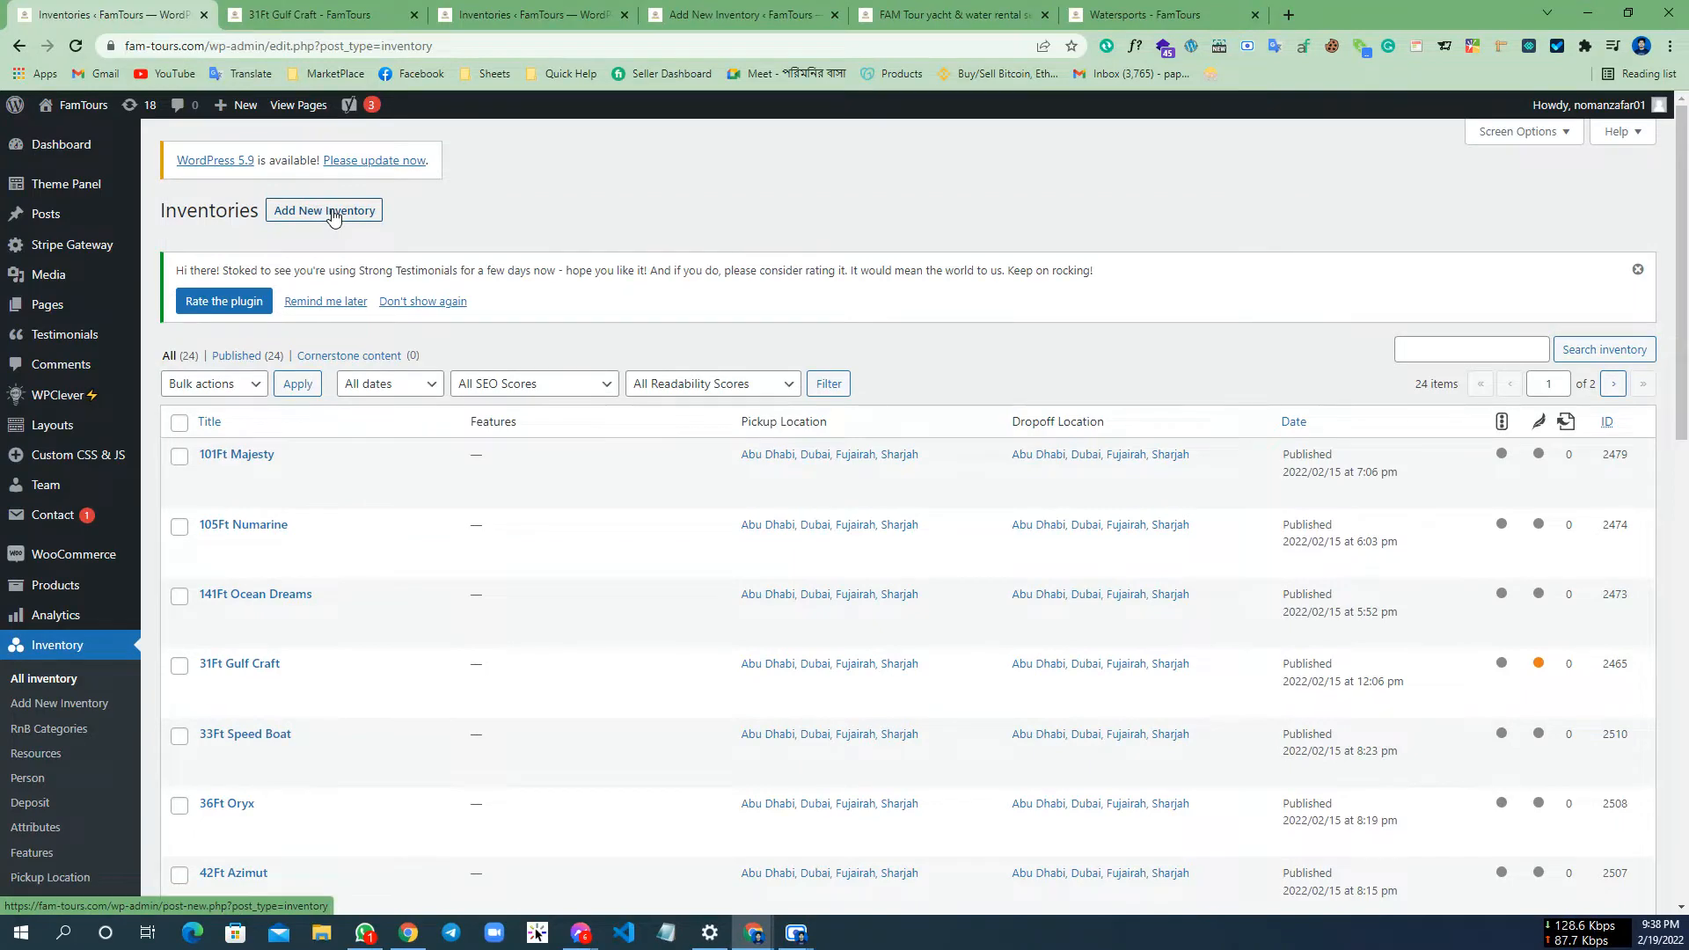
pyautogui.click(332, 212)
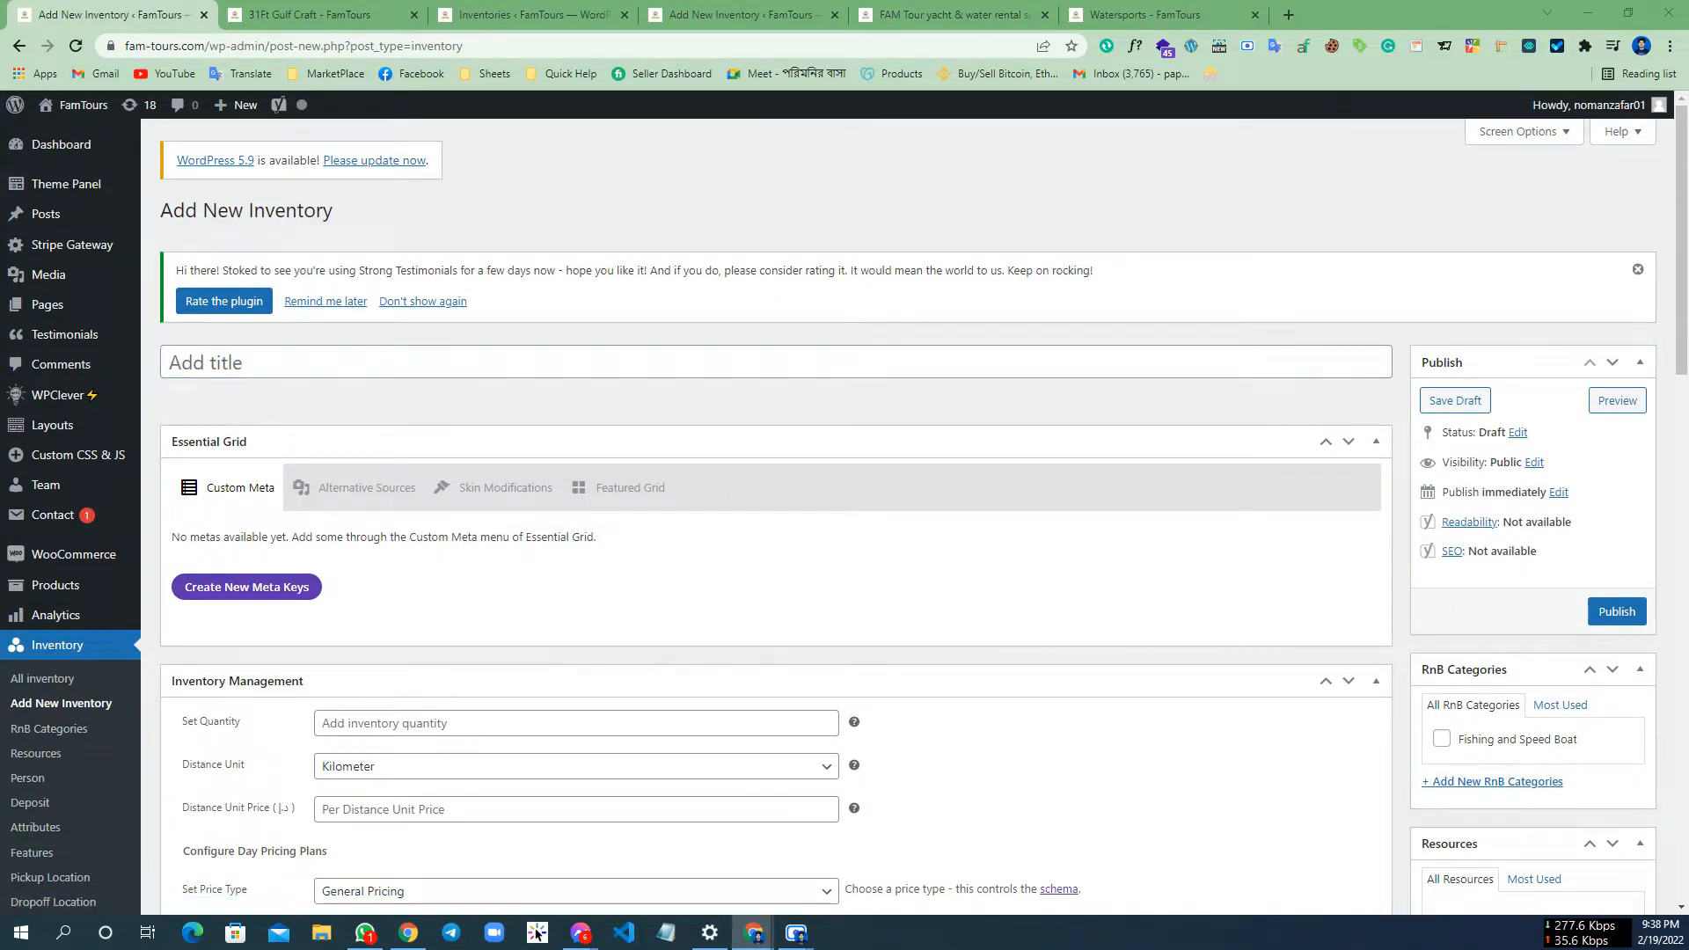
# Title the new inventory "48Ft Majesty (Demo)"
pyautogui.click(516, 364)
pyautogui.write('48Ft Majesty')
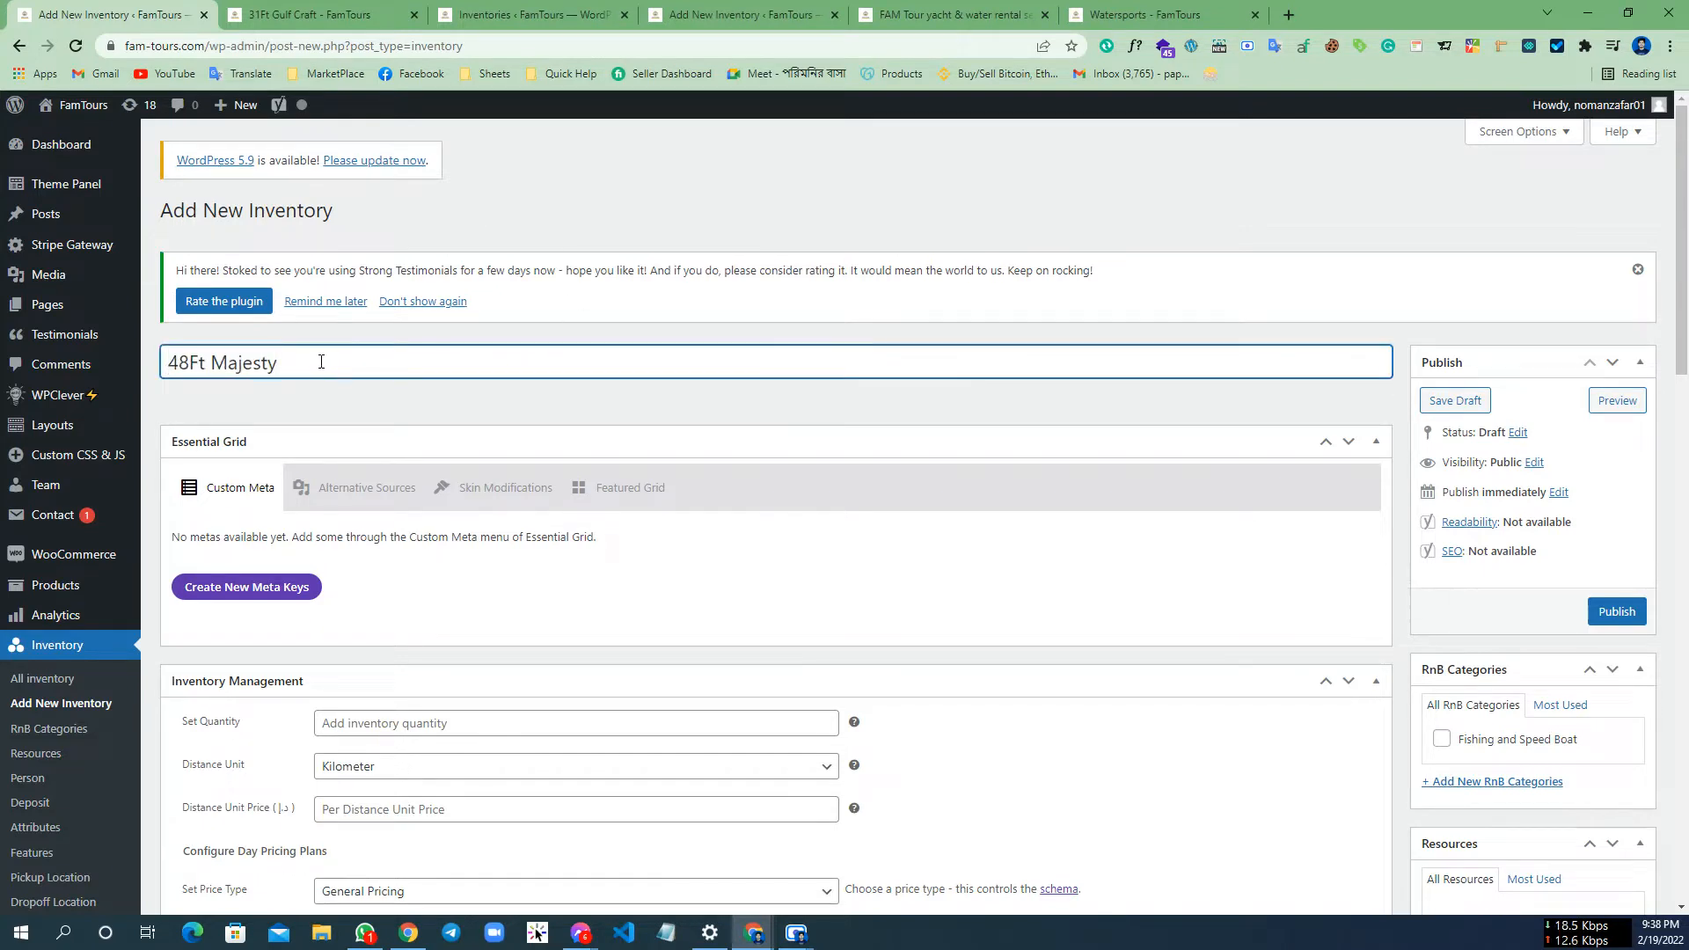
pyautogui.write('()')
pyautogui.write('DSed')
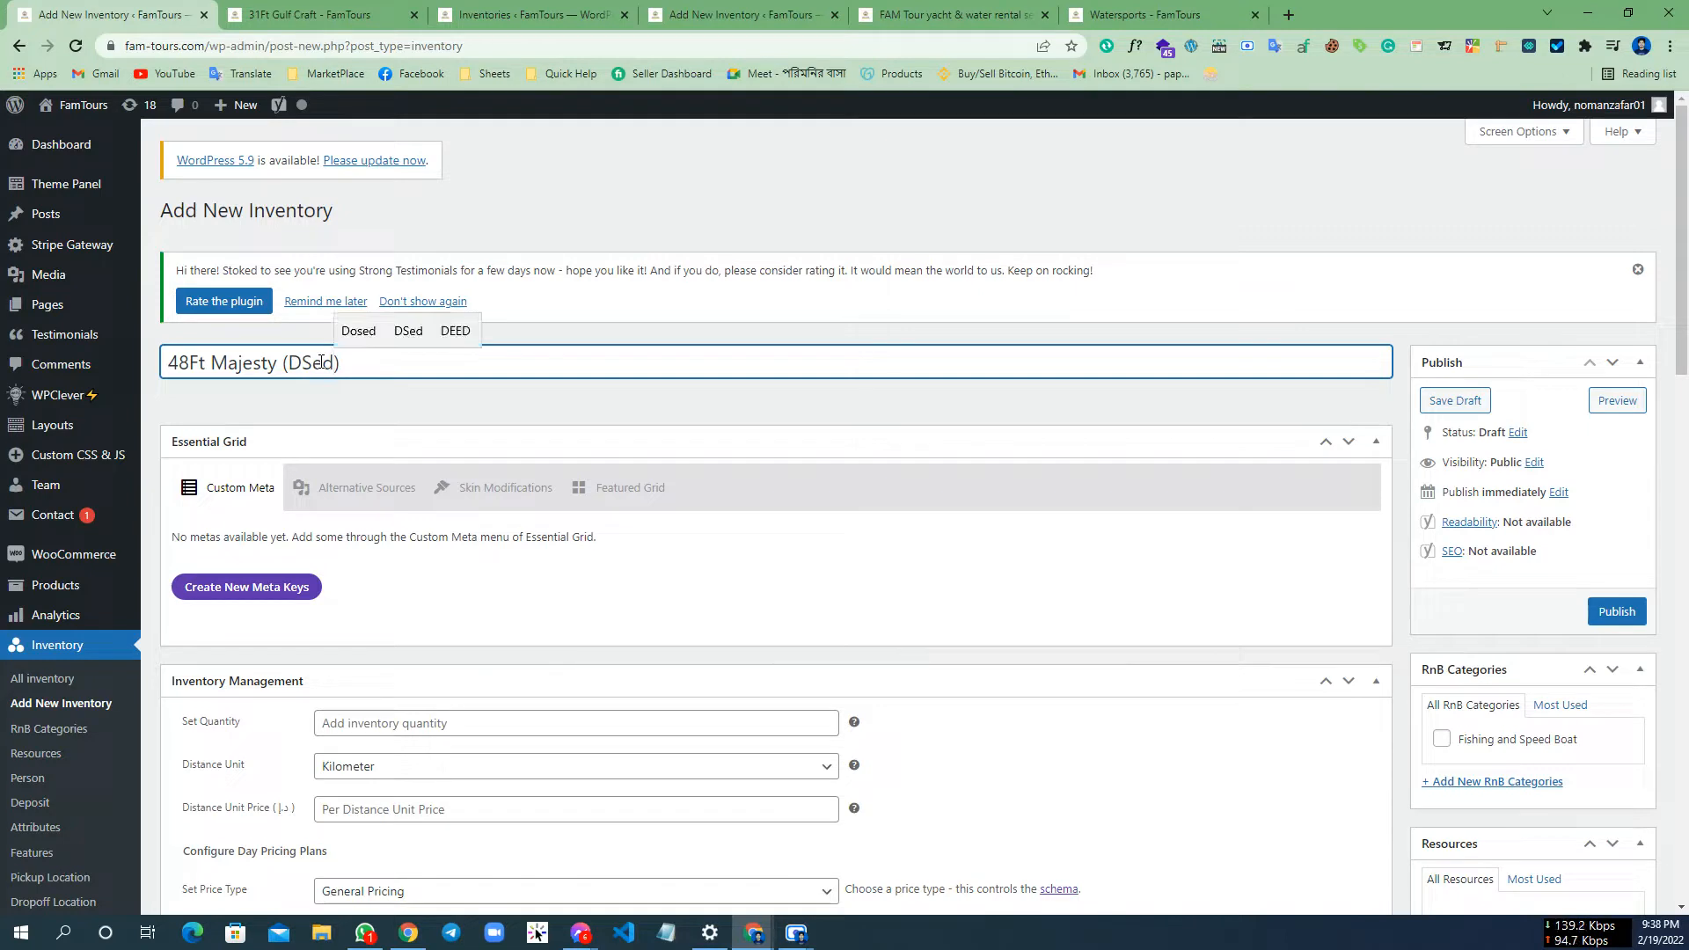
pyautogui.press('BackSpace')
pyautogui.press('BackSpace')
pyautogui.press('BackSpace')
pyautogui.write('emo')
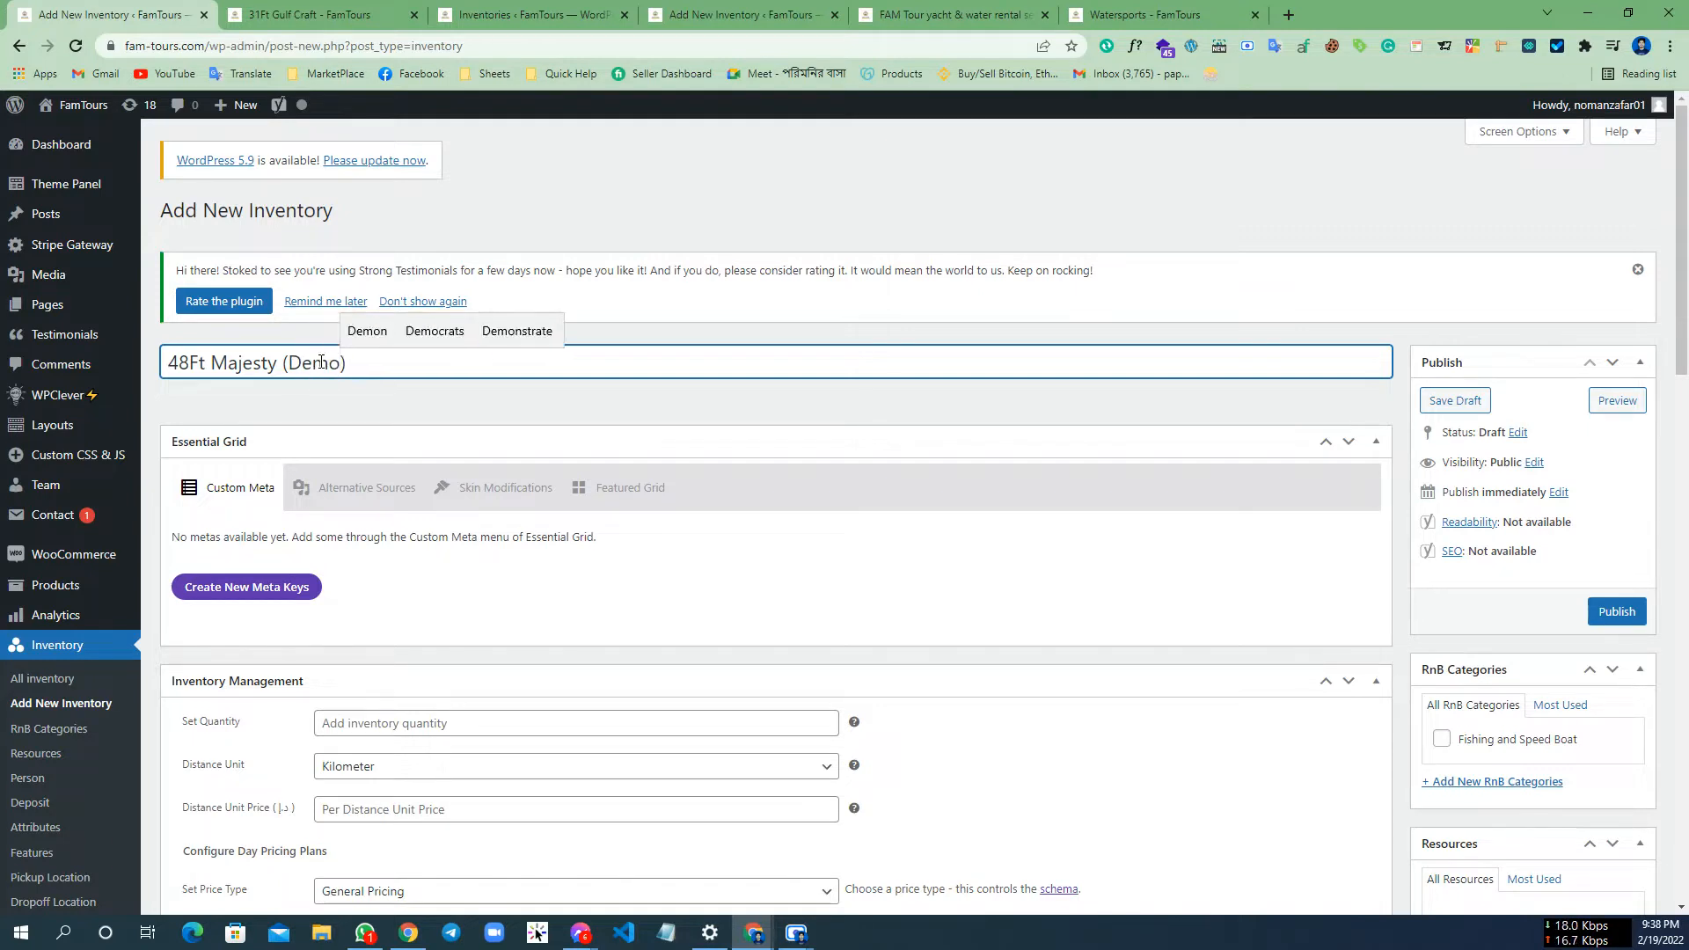
pyautogui.hotkey('ctrl', 'a')
pyautogui.scroll(-2, 352, 385)
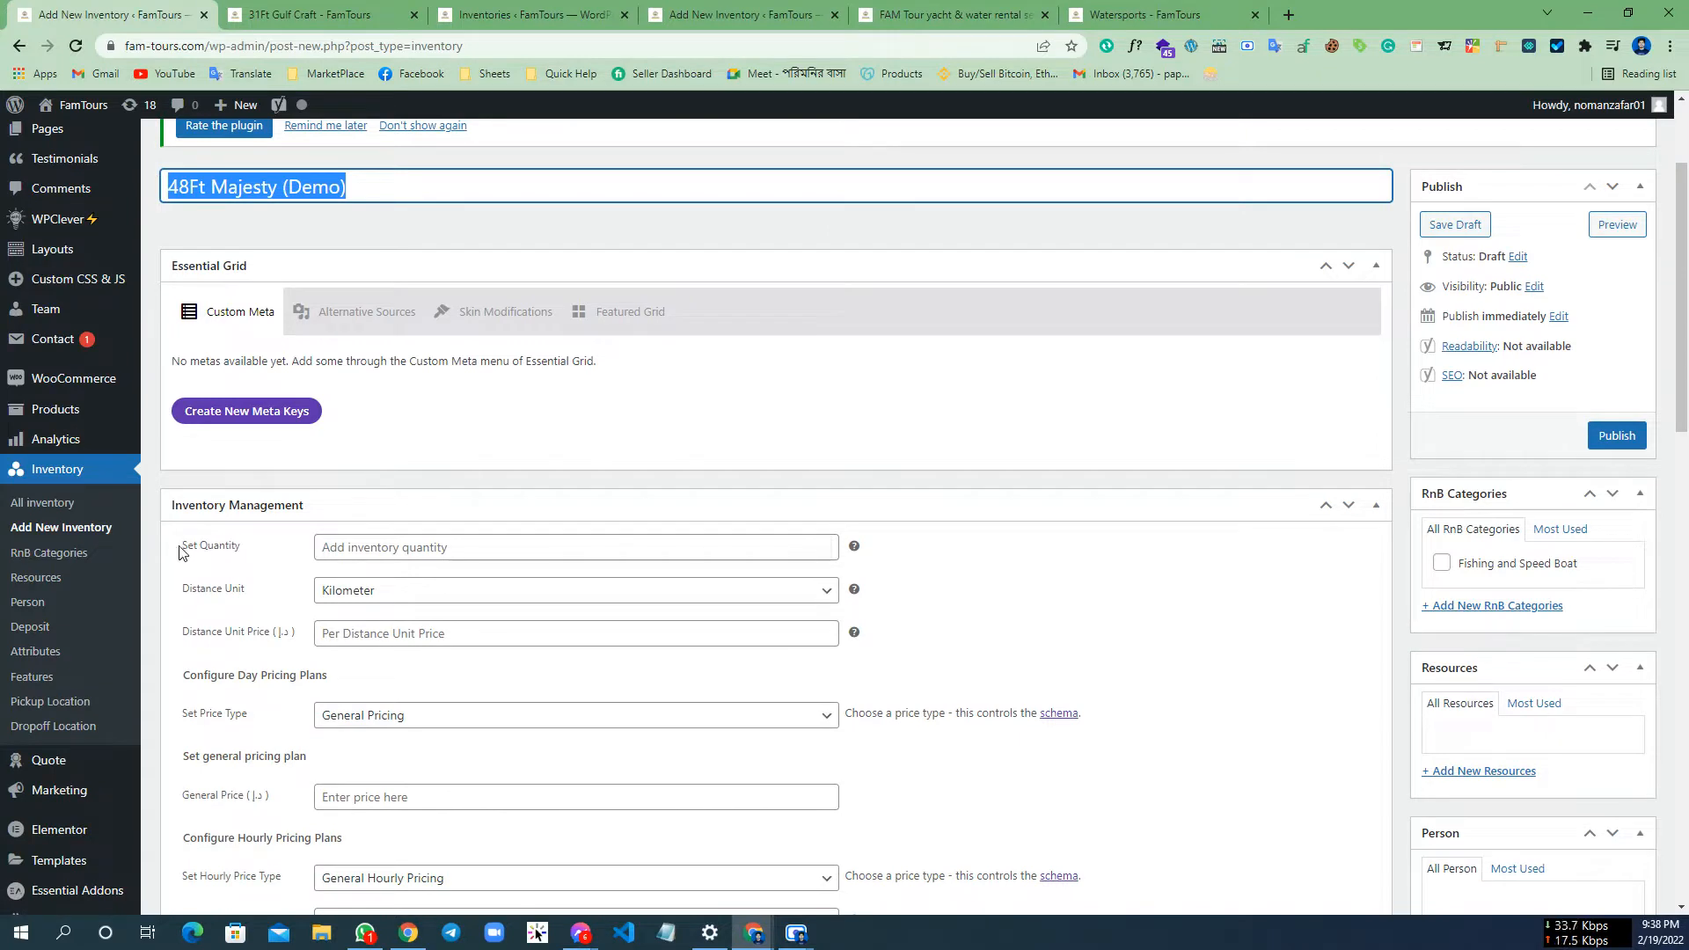
pyautogui.click(211, 545)
pyautogui.click(409, 551)
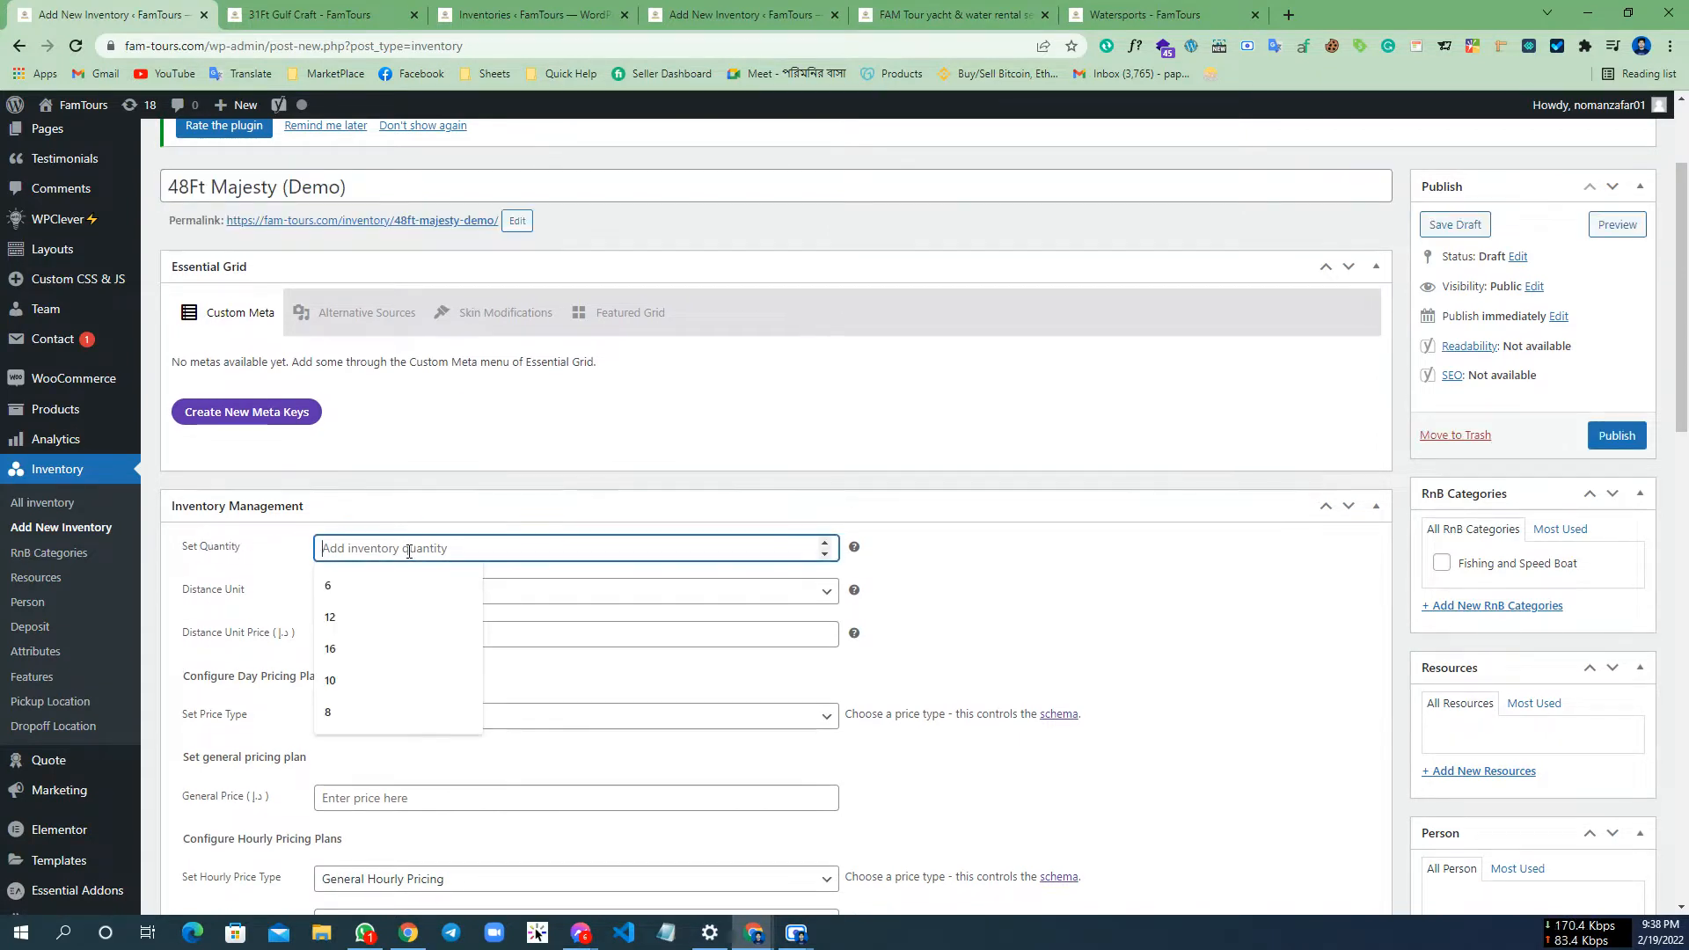
pyautogui.write('99999999999')
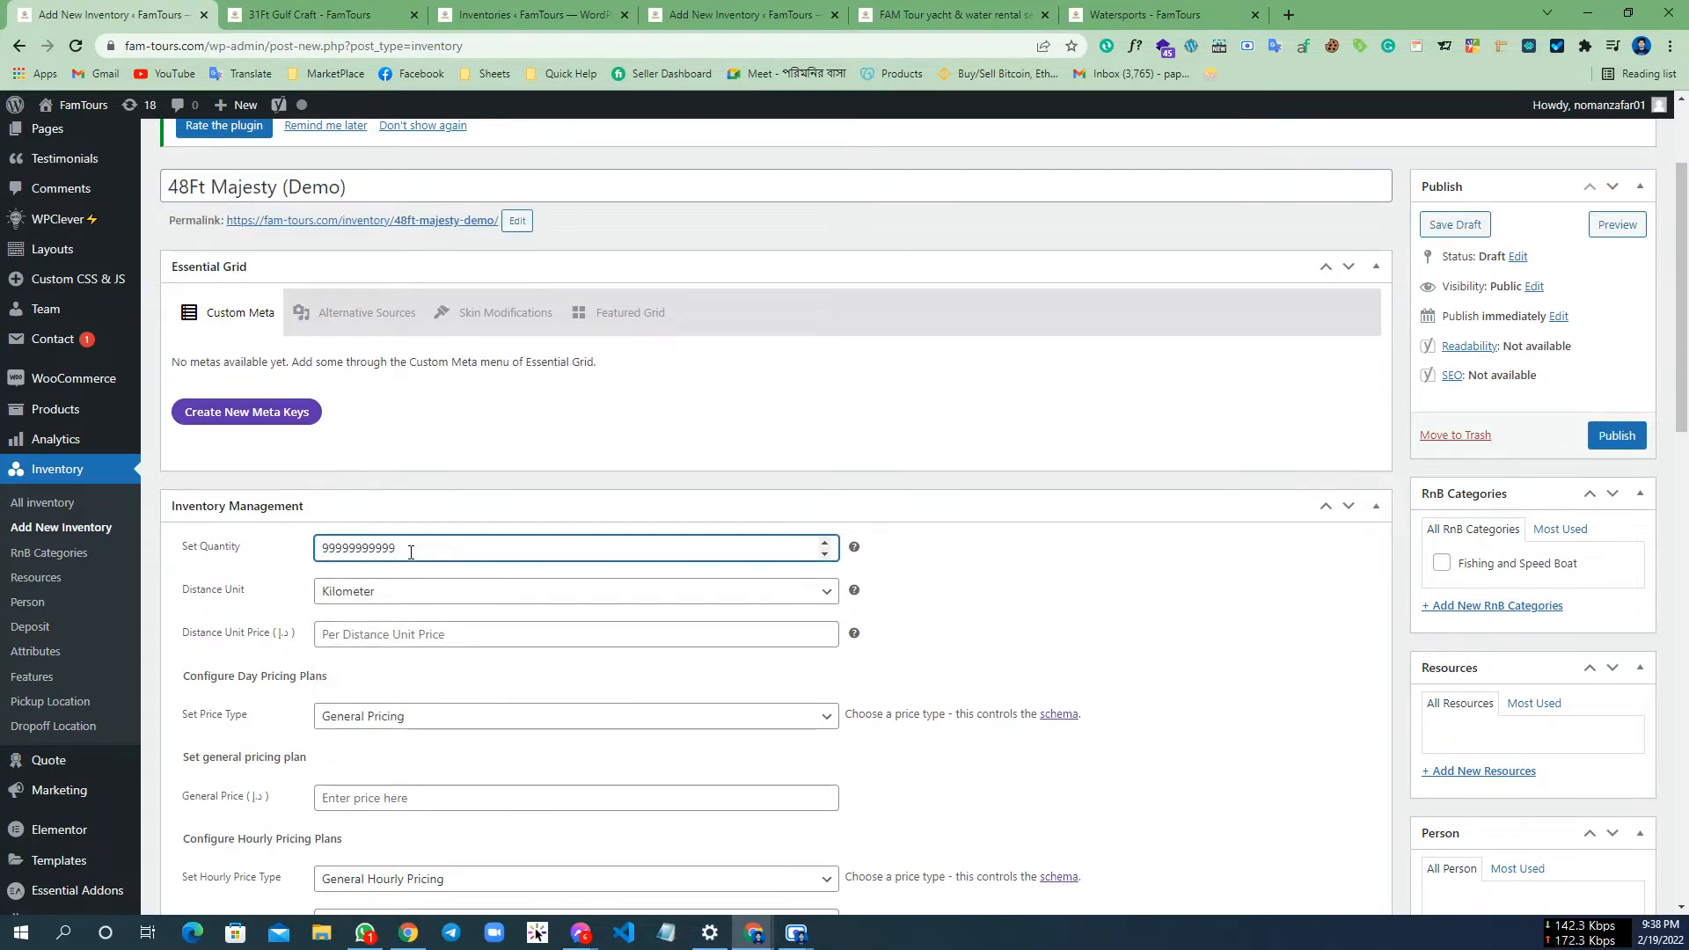
pyautogui.doubleClick(409, 552)
pyautogui.click(572, 484)
pyautogui.scroll(-2, 278, 437)
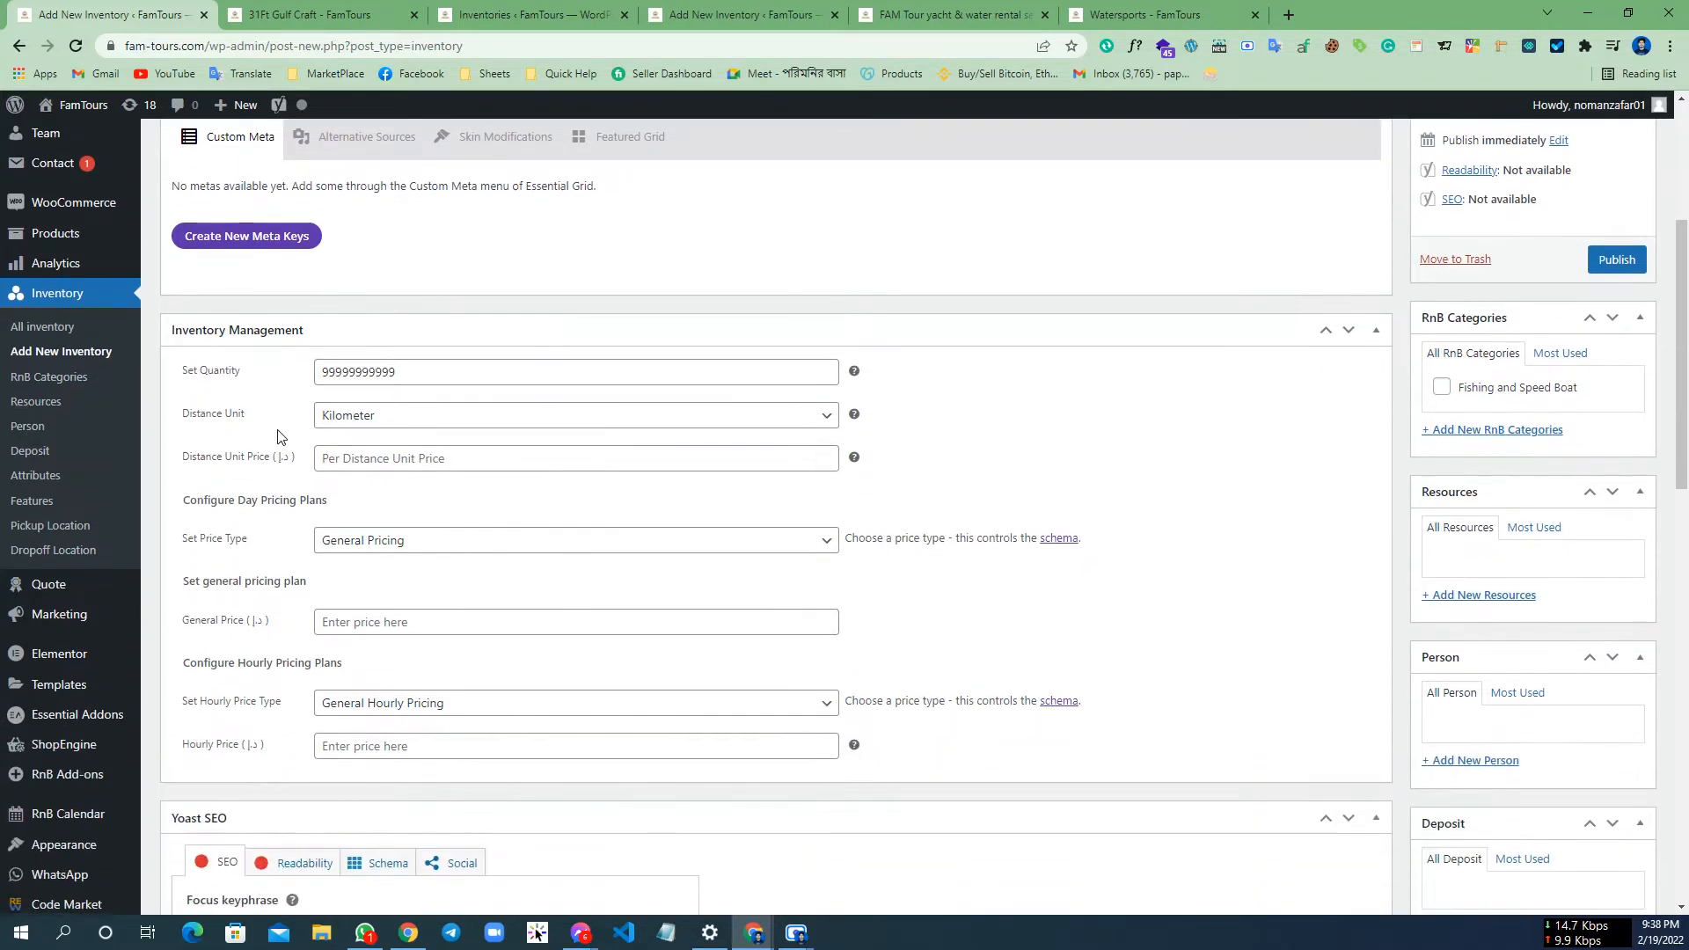
# Set the price type of the day pricing plan to Flat Hour Pricing
pyautogui.scroll(-2, 278, 437)
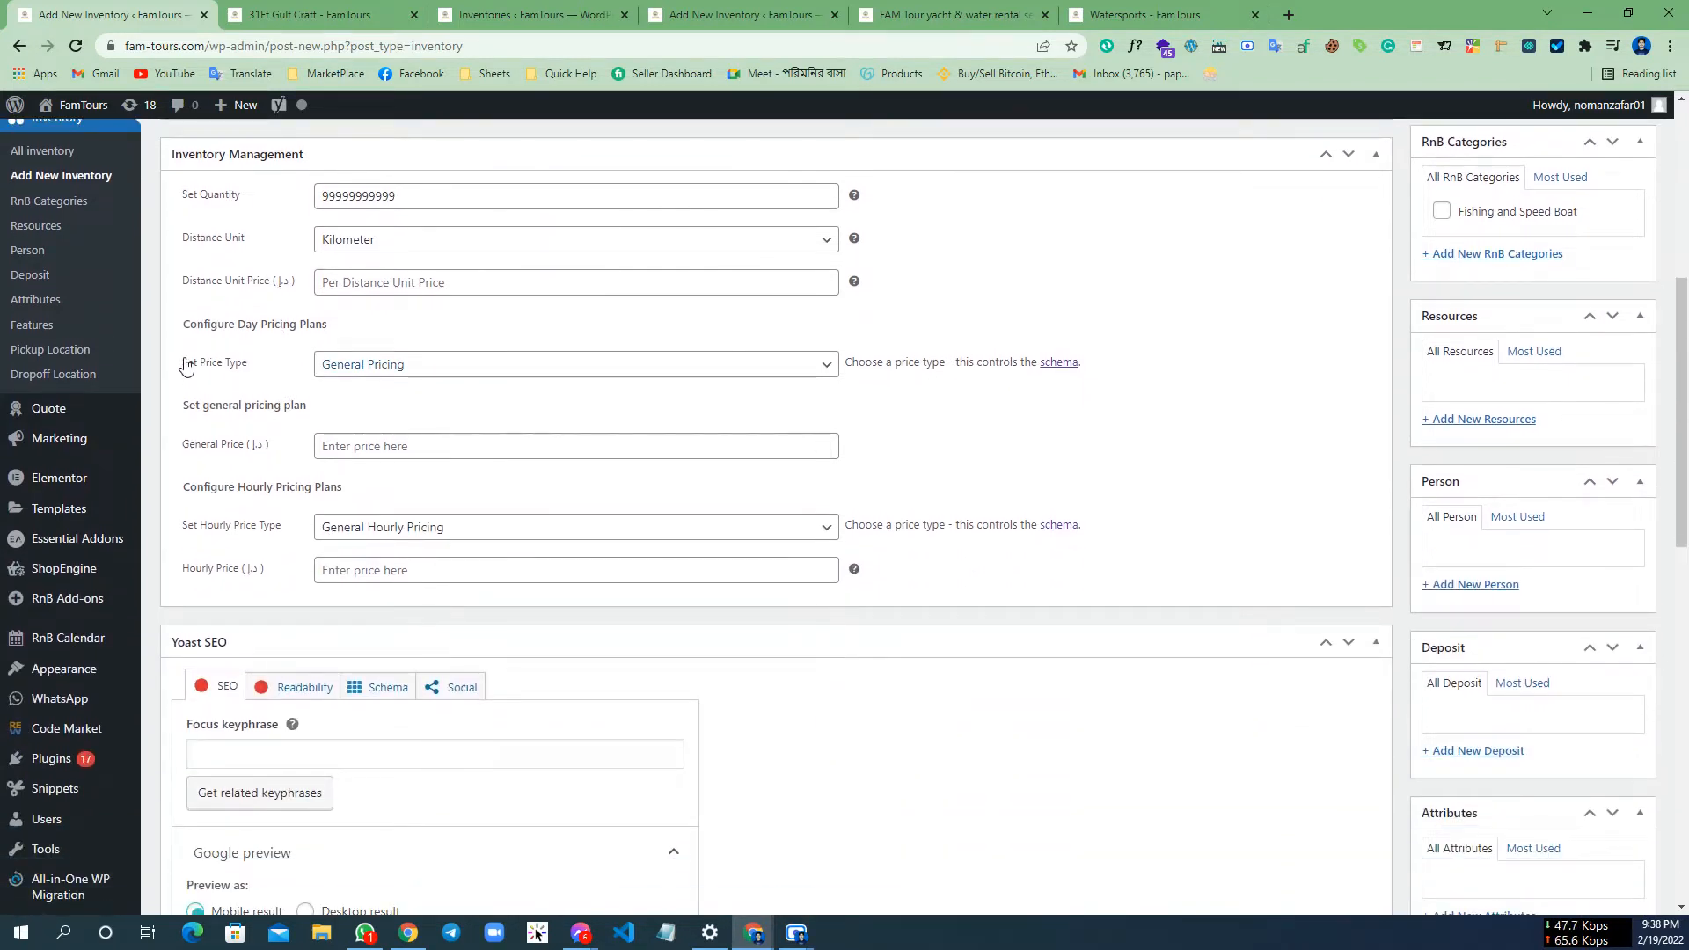
pyautogui.click(357, 370)
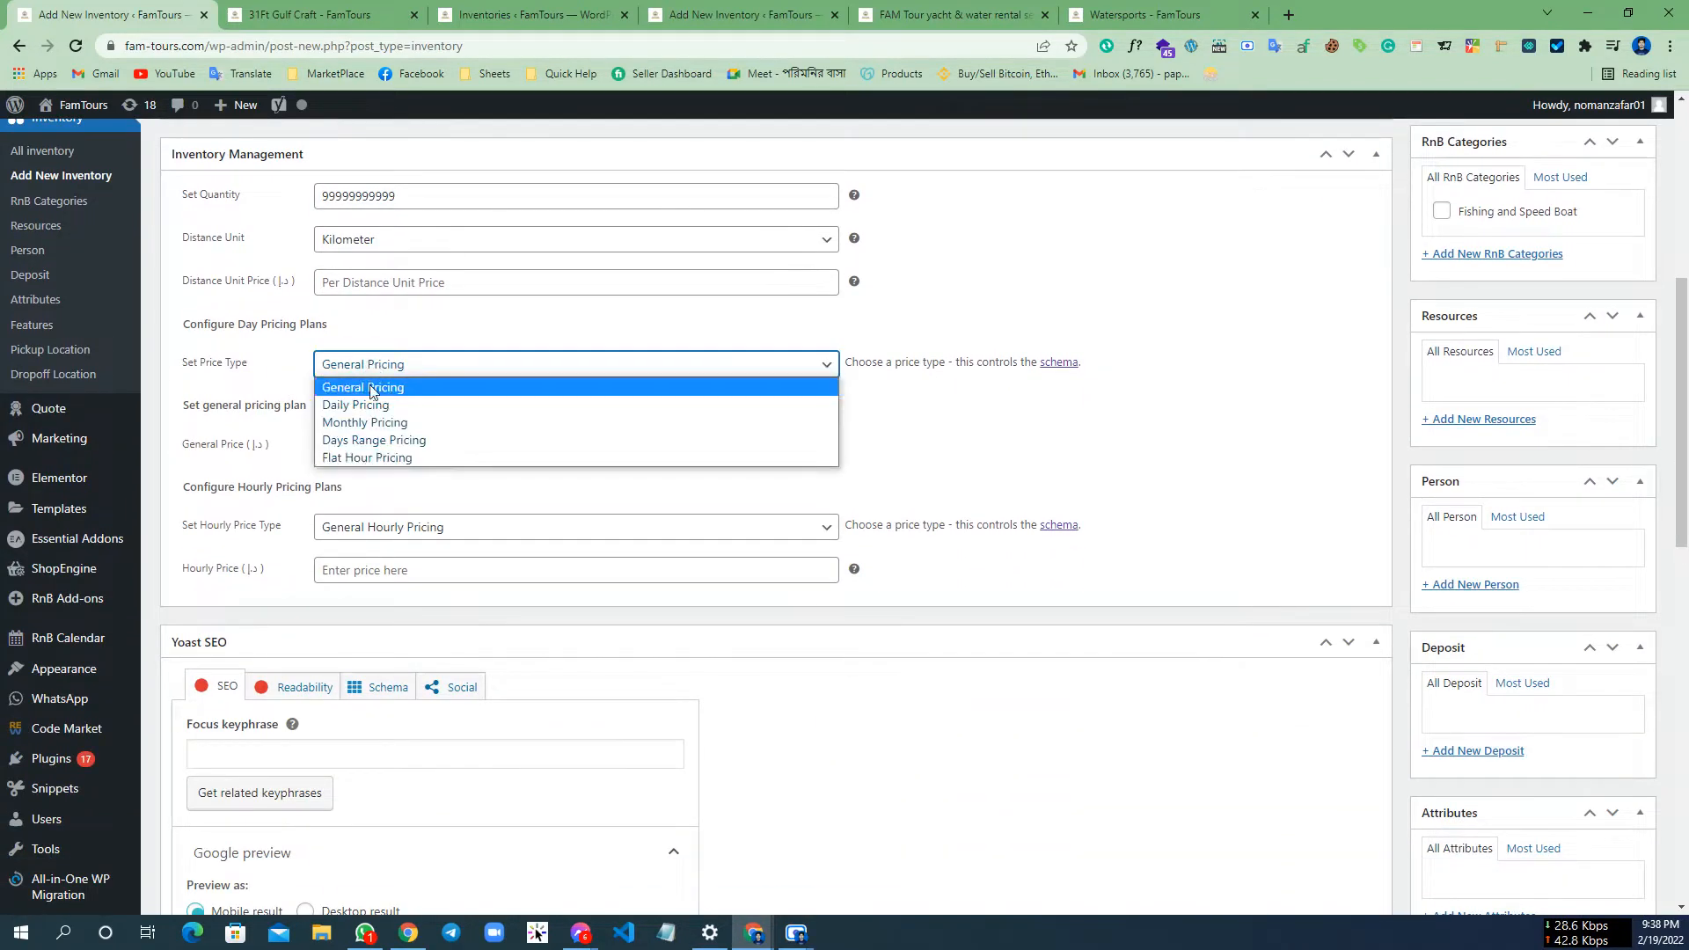
pyautogui.click(356, 457)
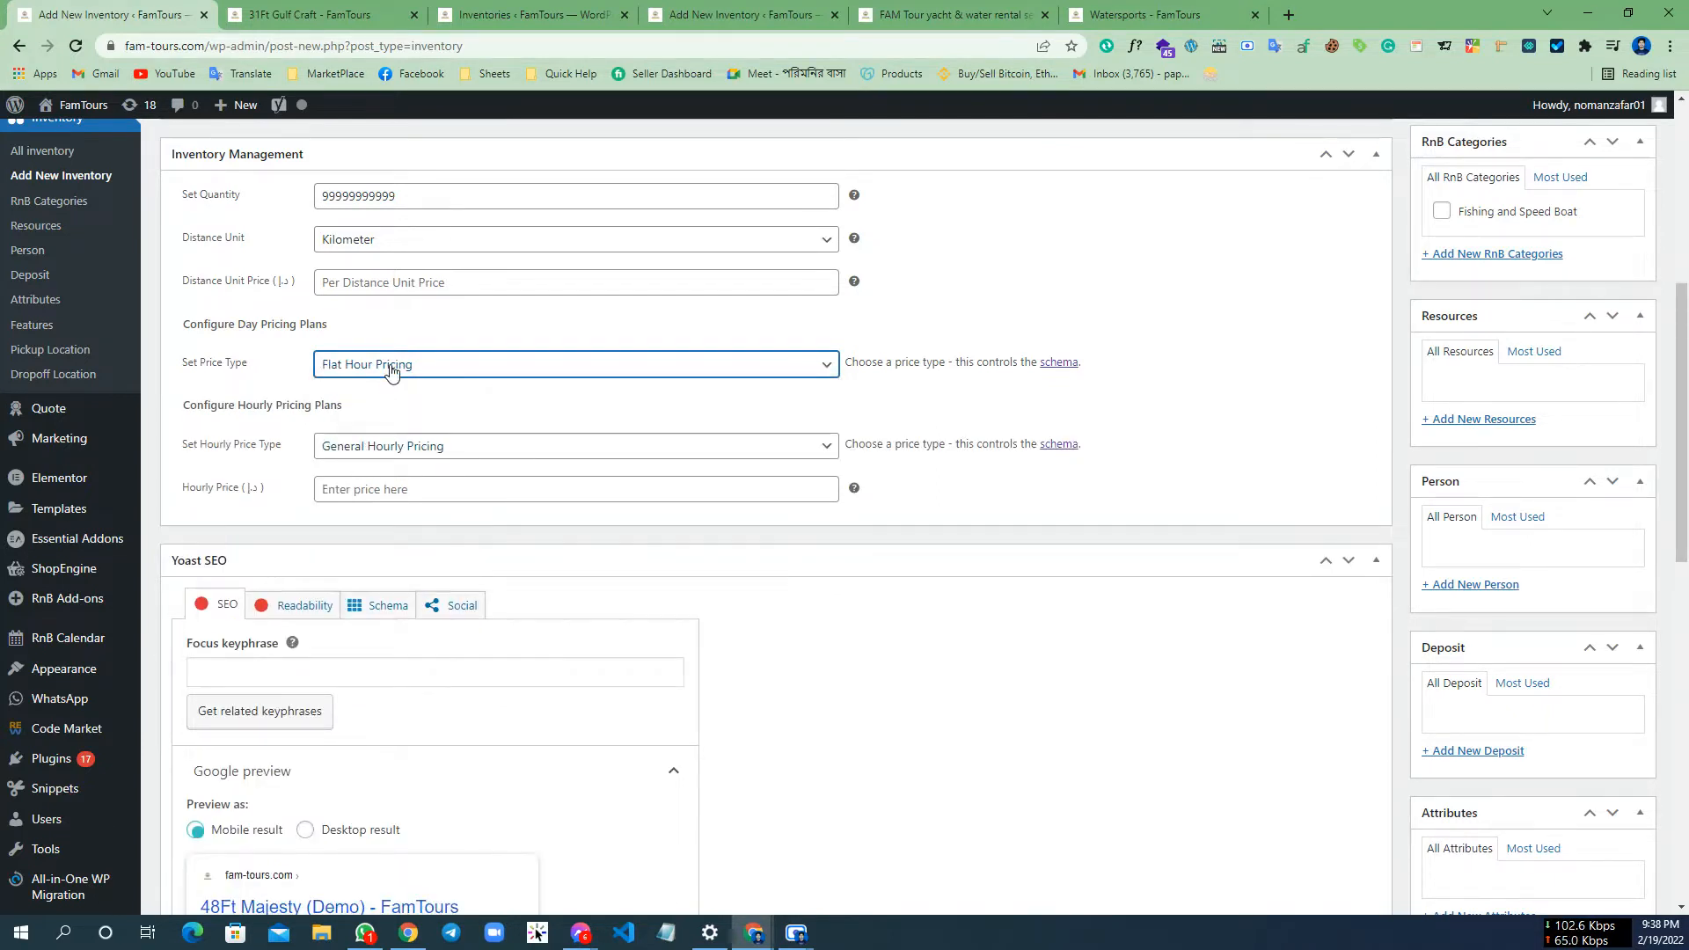
# Use General Hourly Pricing for the hourly plan and set the hourly price to 1000
pyautogui.click(426, 449)
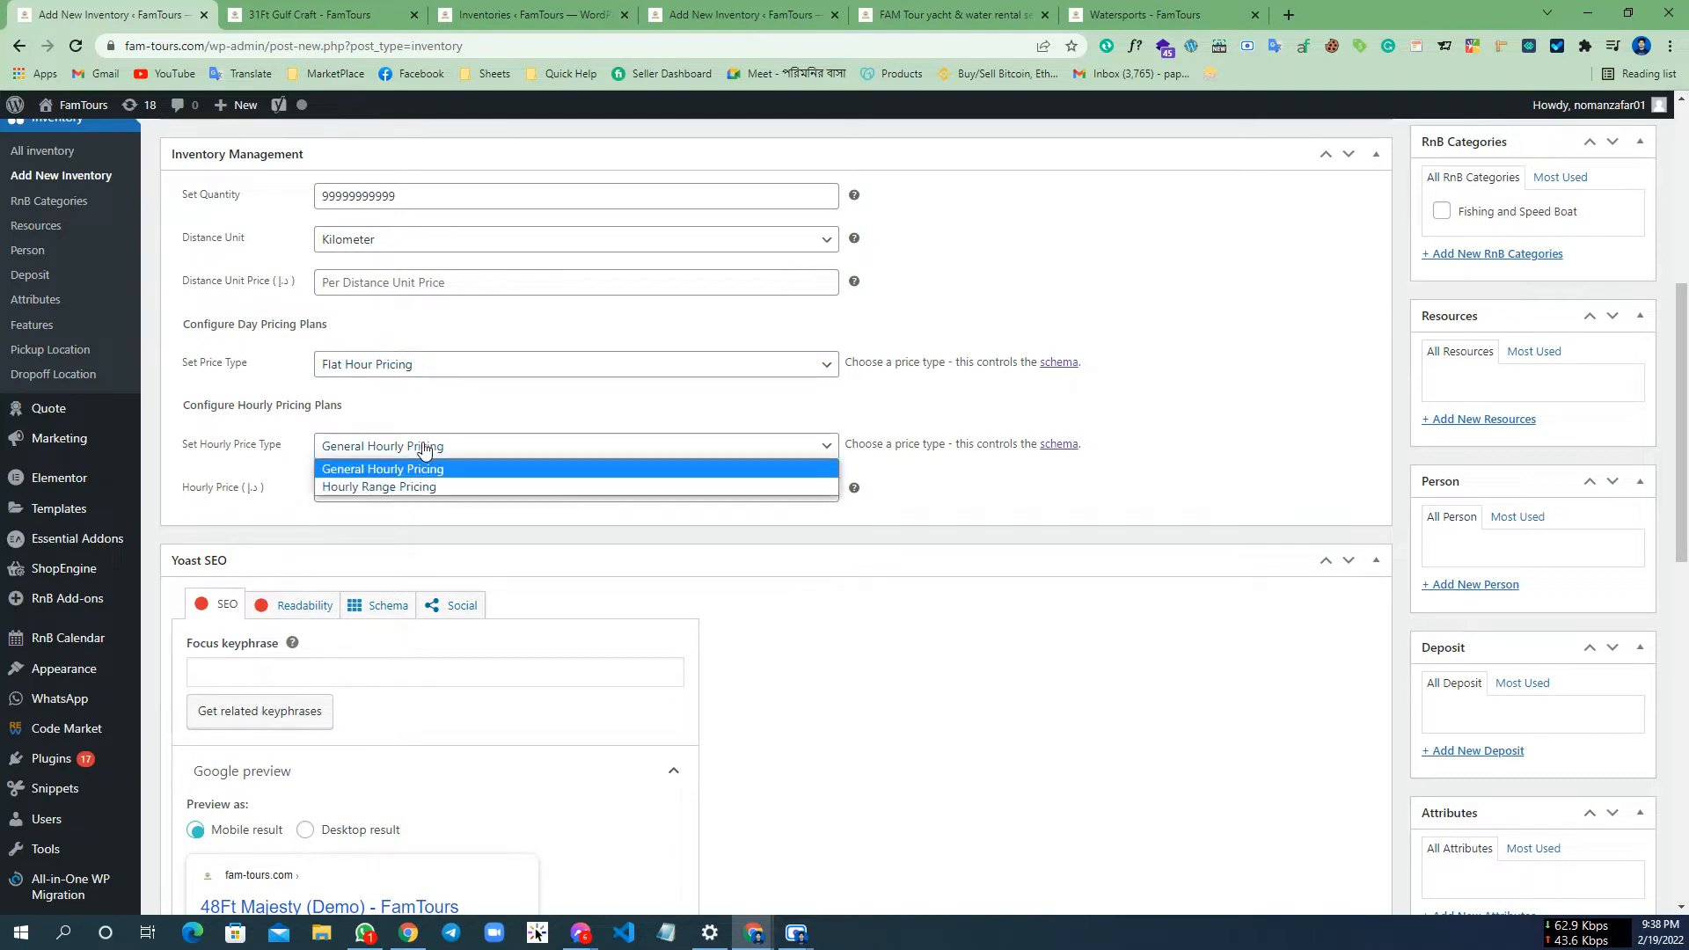
pyautogui.click(420, 449)
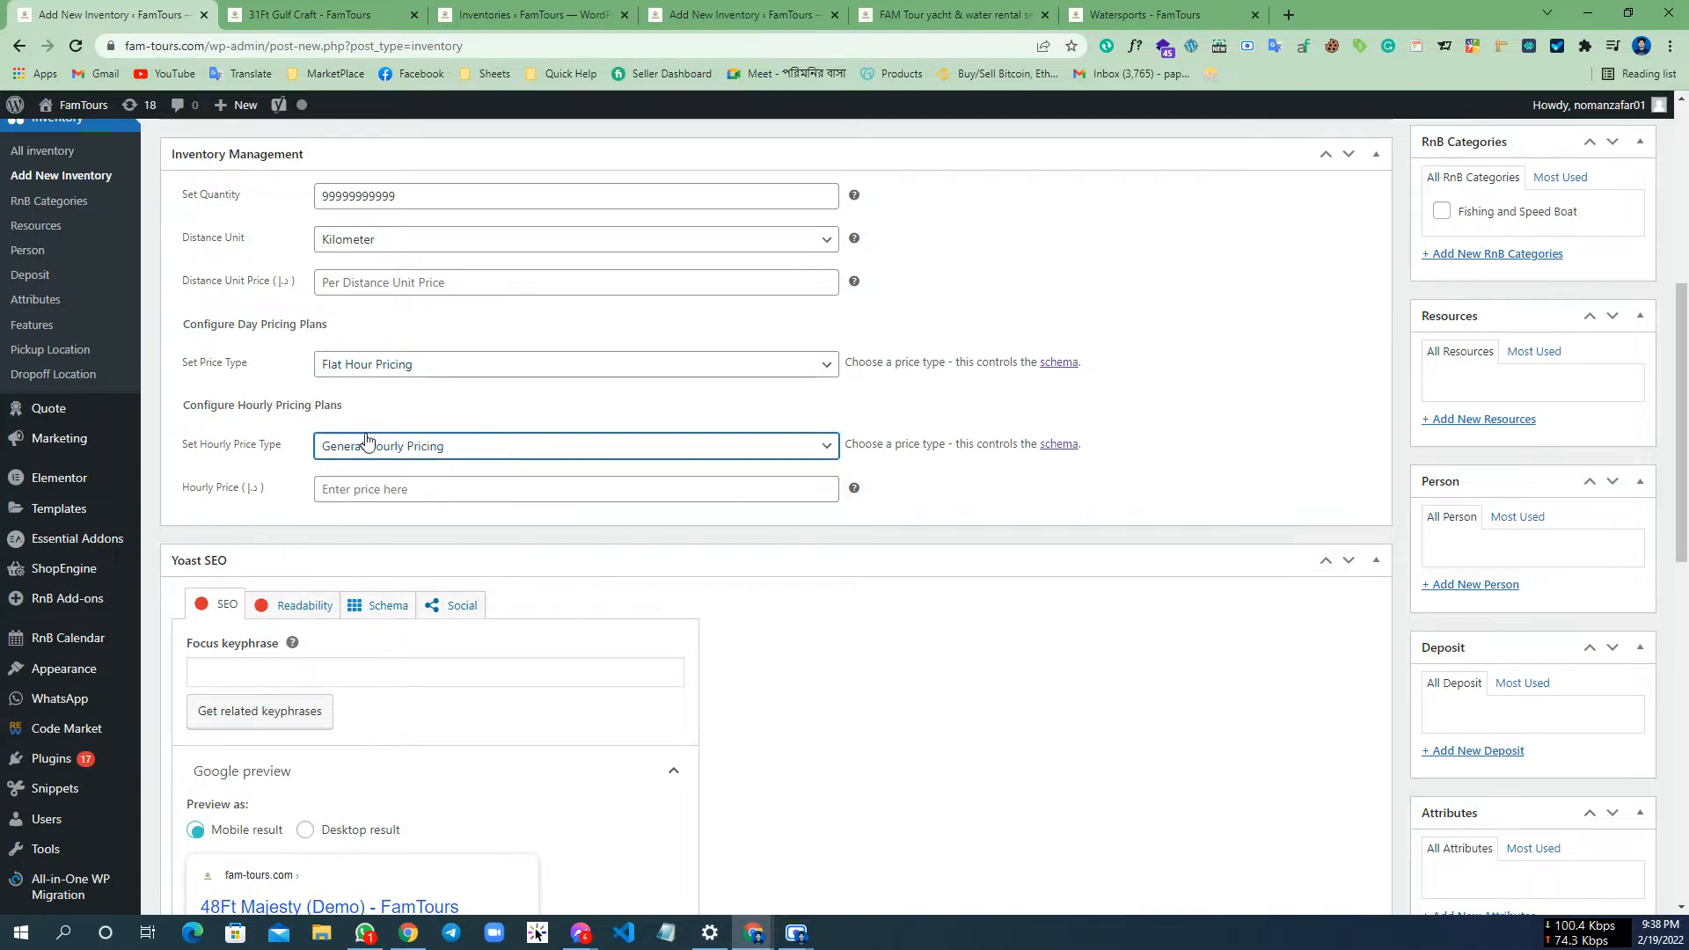
pyautogui.click(372, 486)
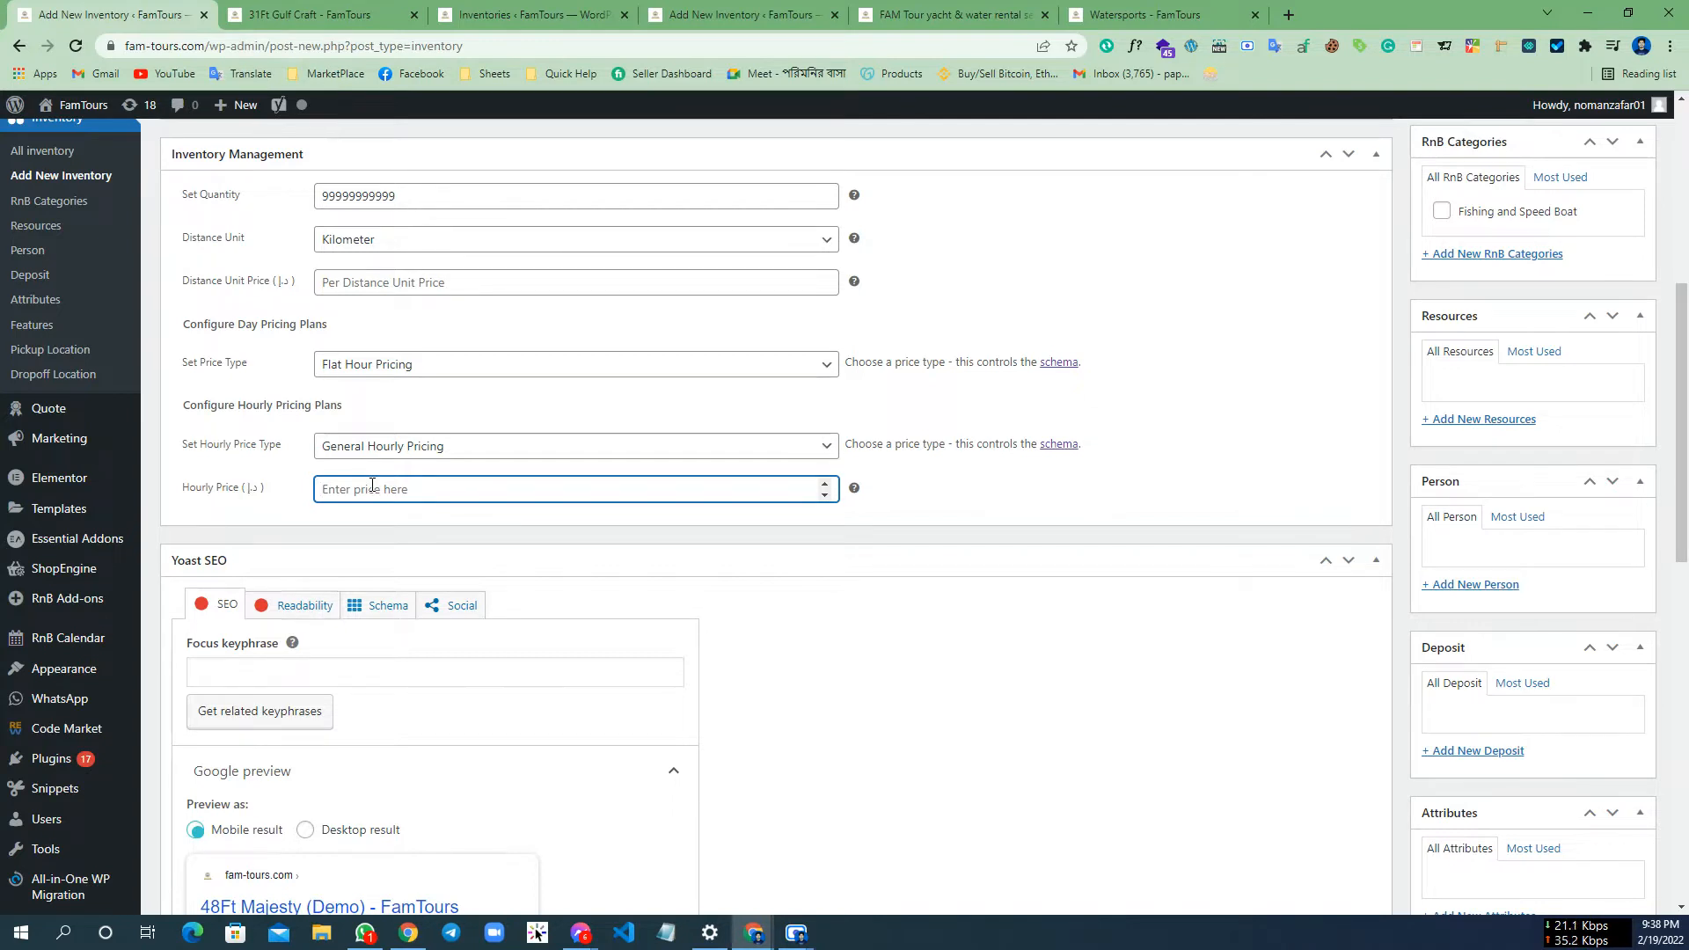
pyautogui.write('1000')
# Publish the new inventory
pyautogui.scroll(3, 1038, 399)
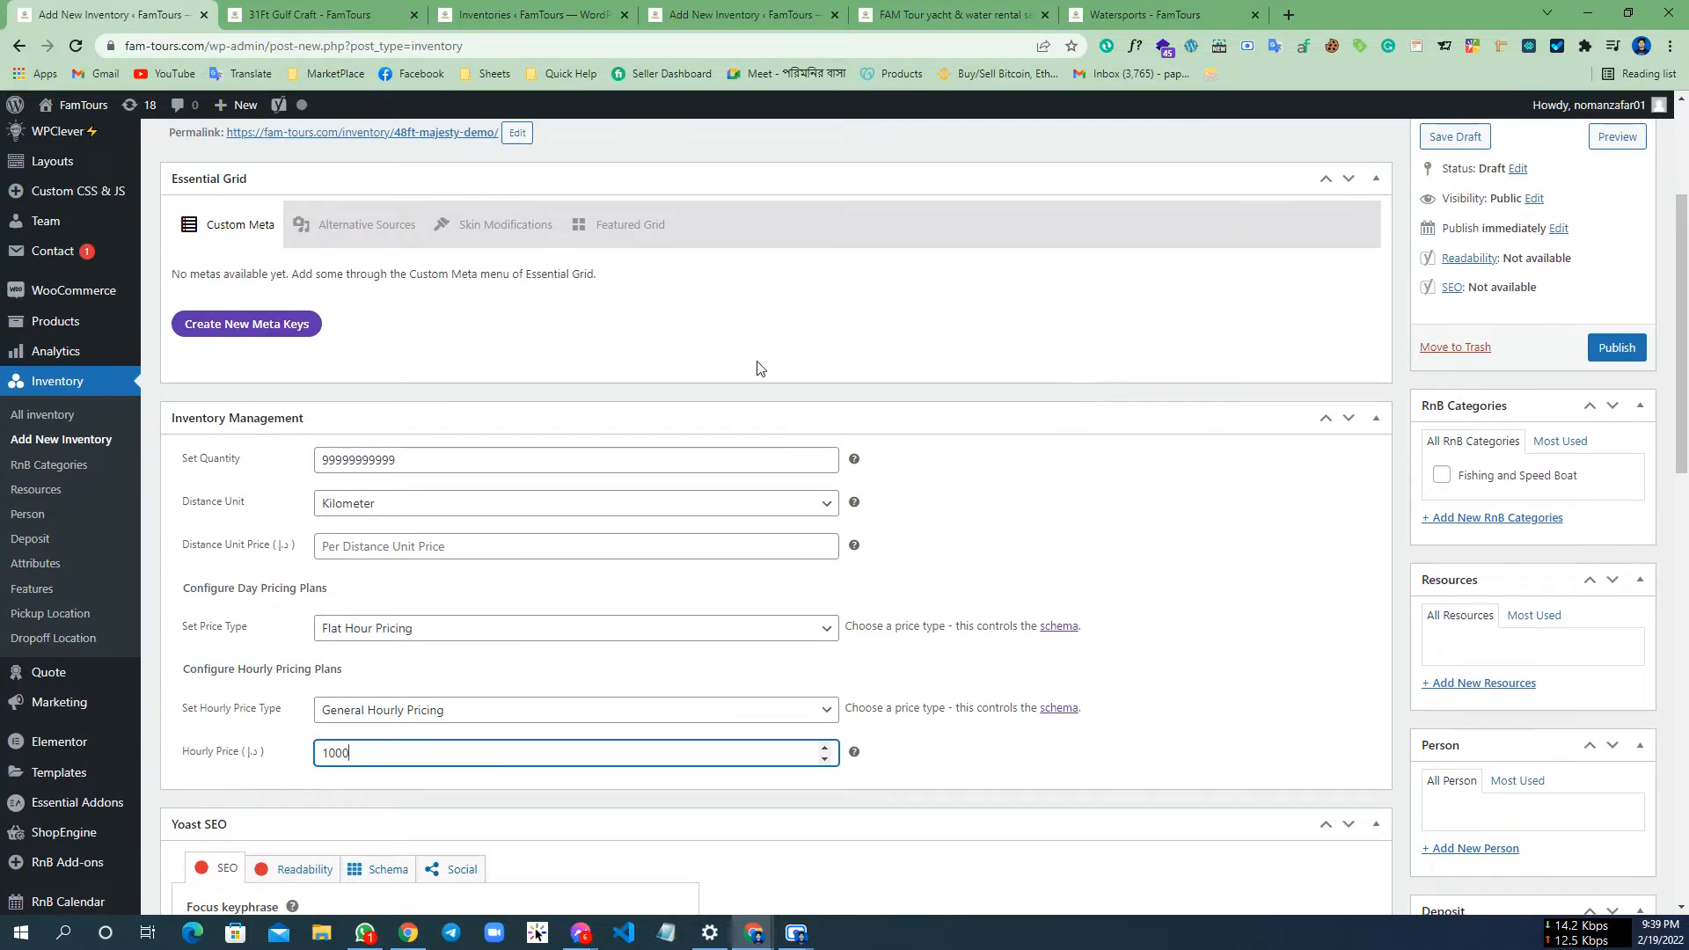
pyautogui.scroll(2, 792, 317)
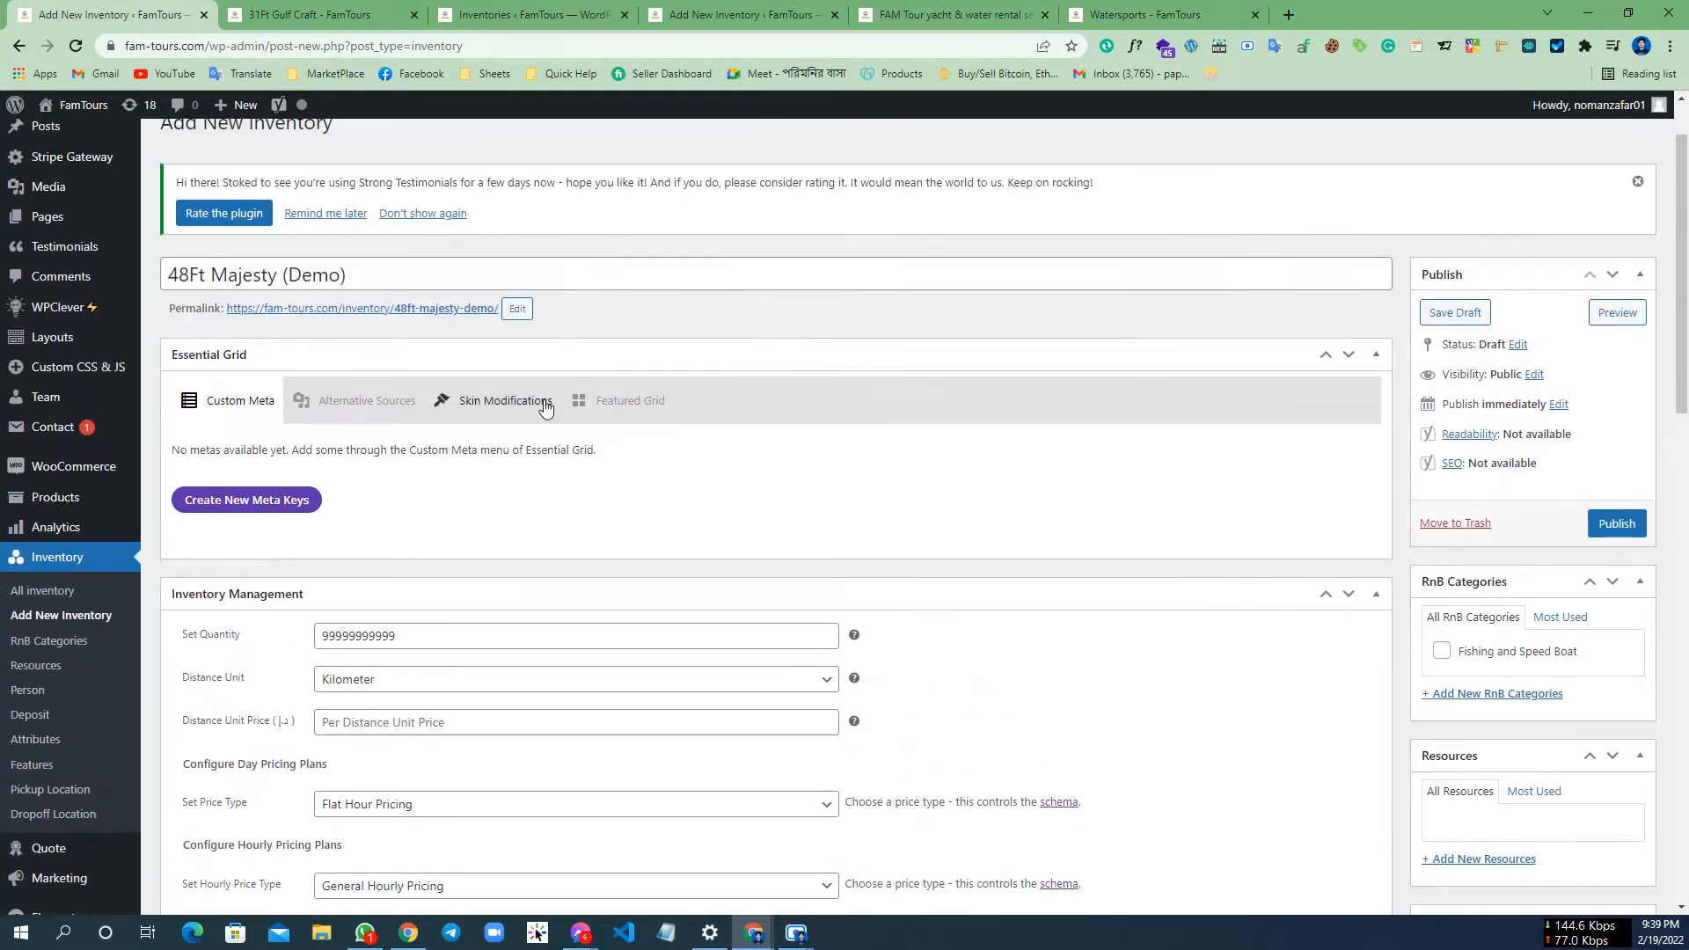
pyautogui.click(1620, 523)
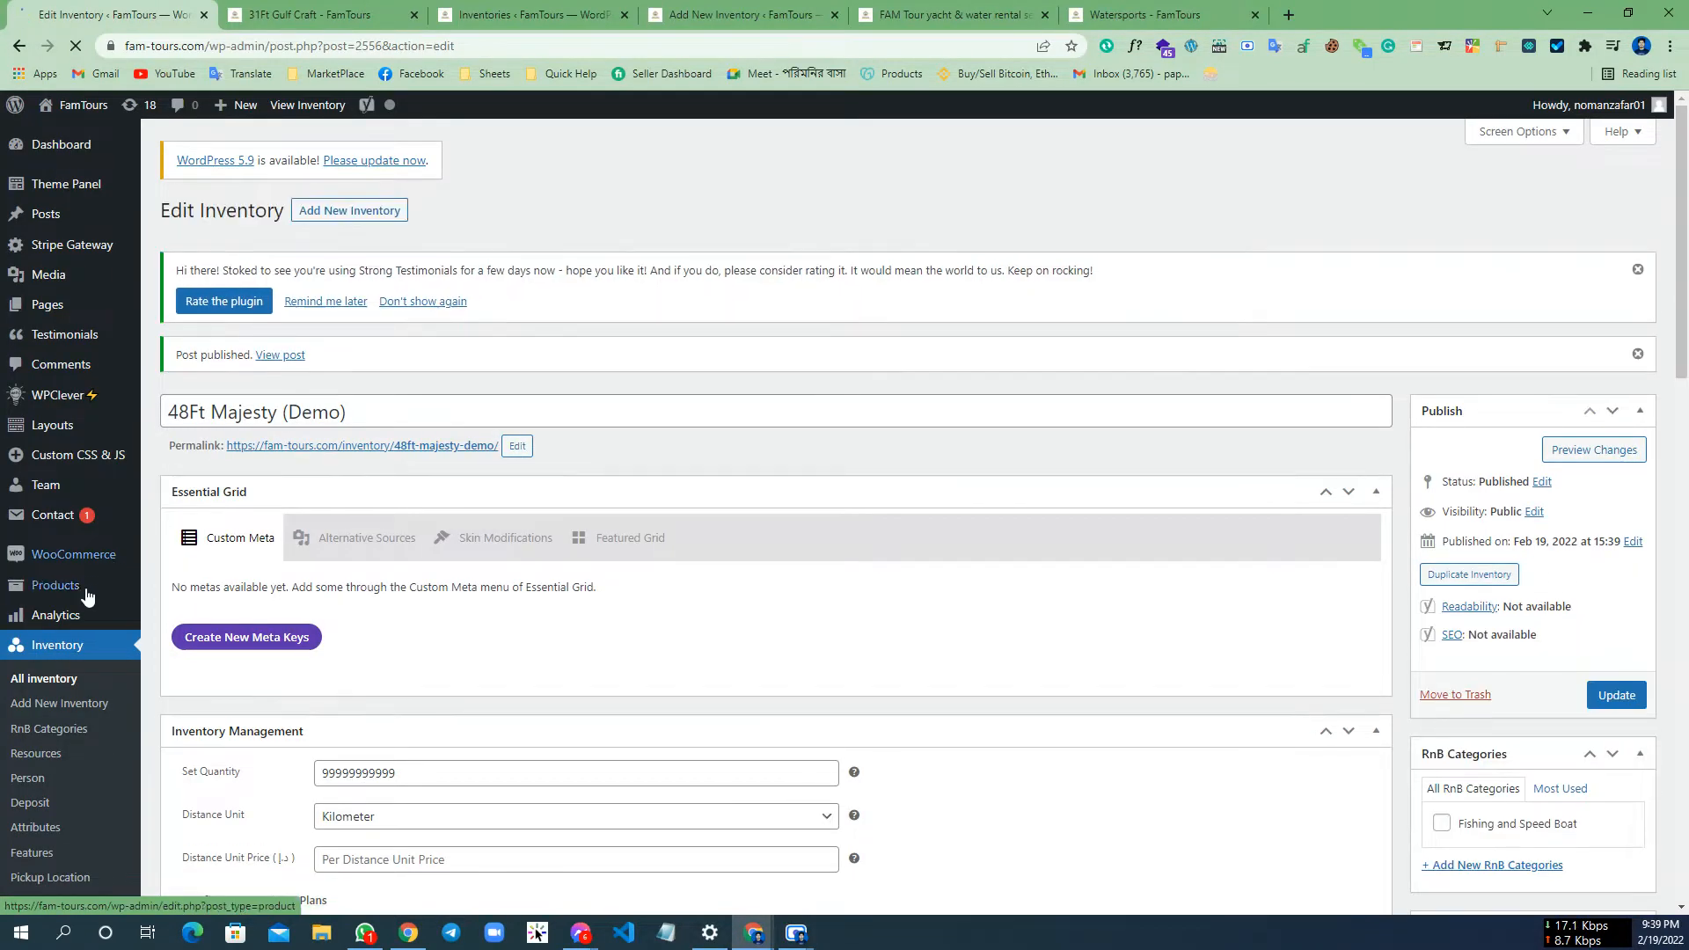
# Open the products list in a separate browser tab and start adding a new product
pyautogui.moveTo(56, 584)
pyautogui.middleClick(211, 597)
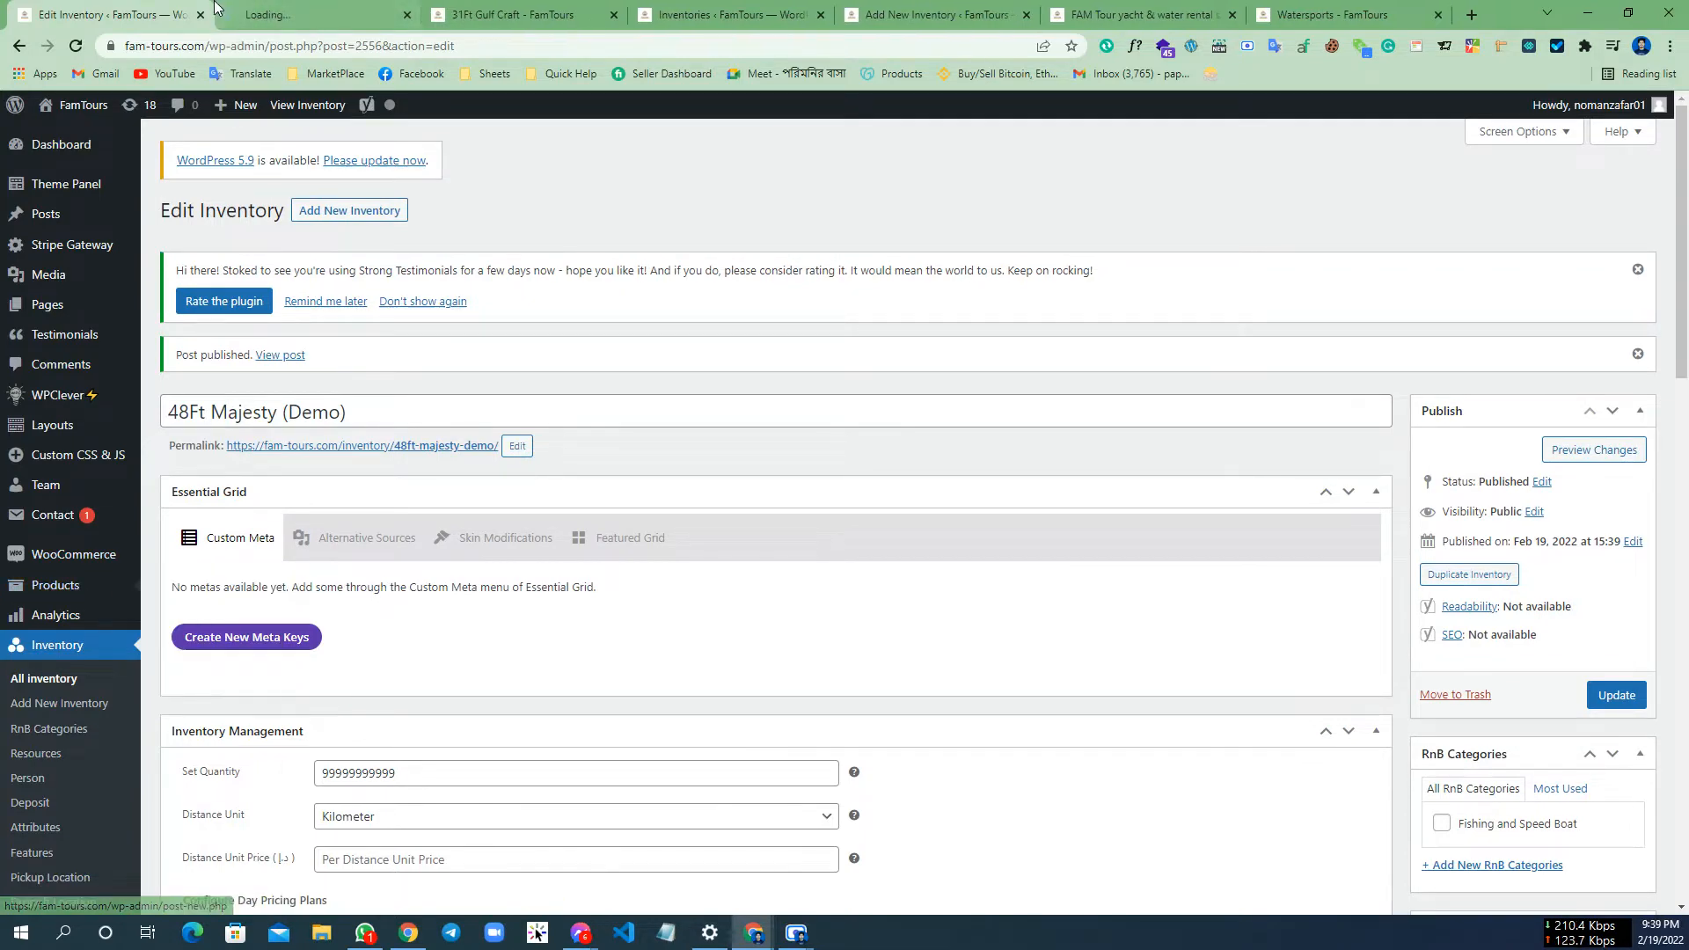
pyautogui.click(324, 9)
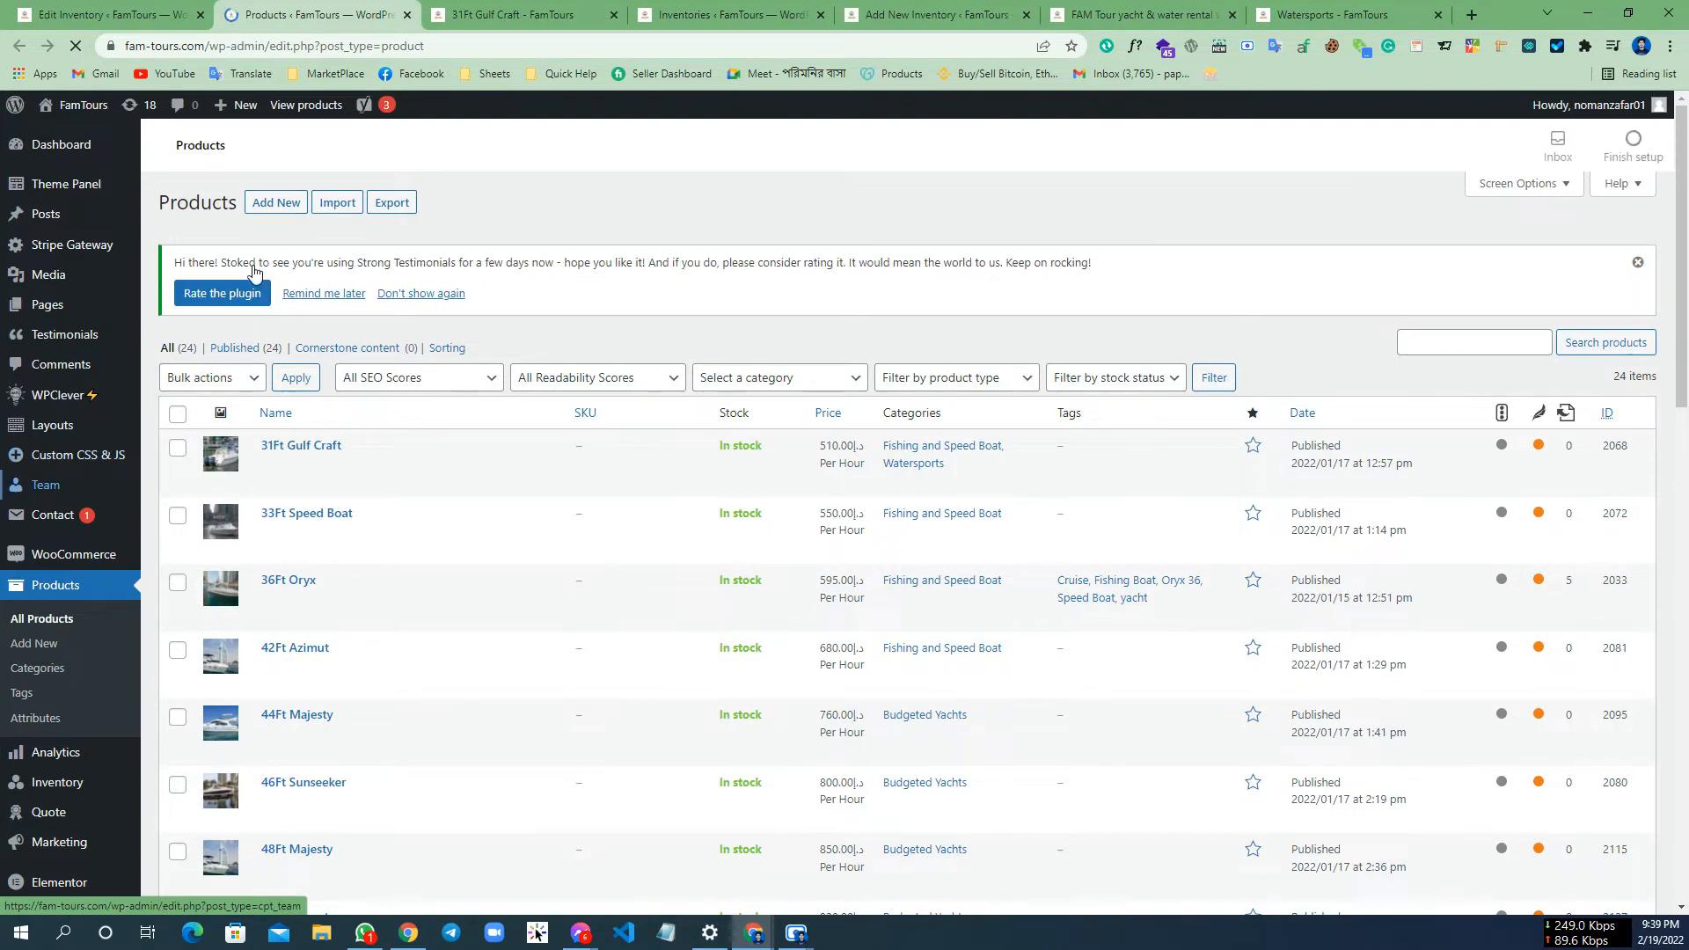
pyautogui.click(280, 203)
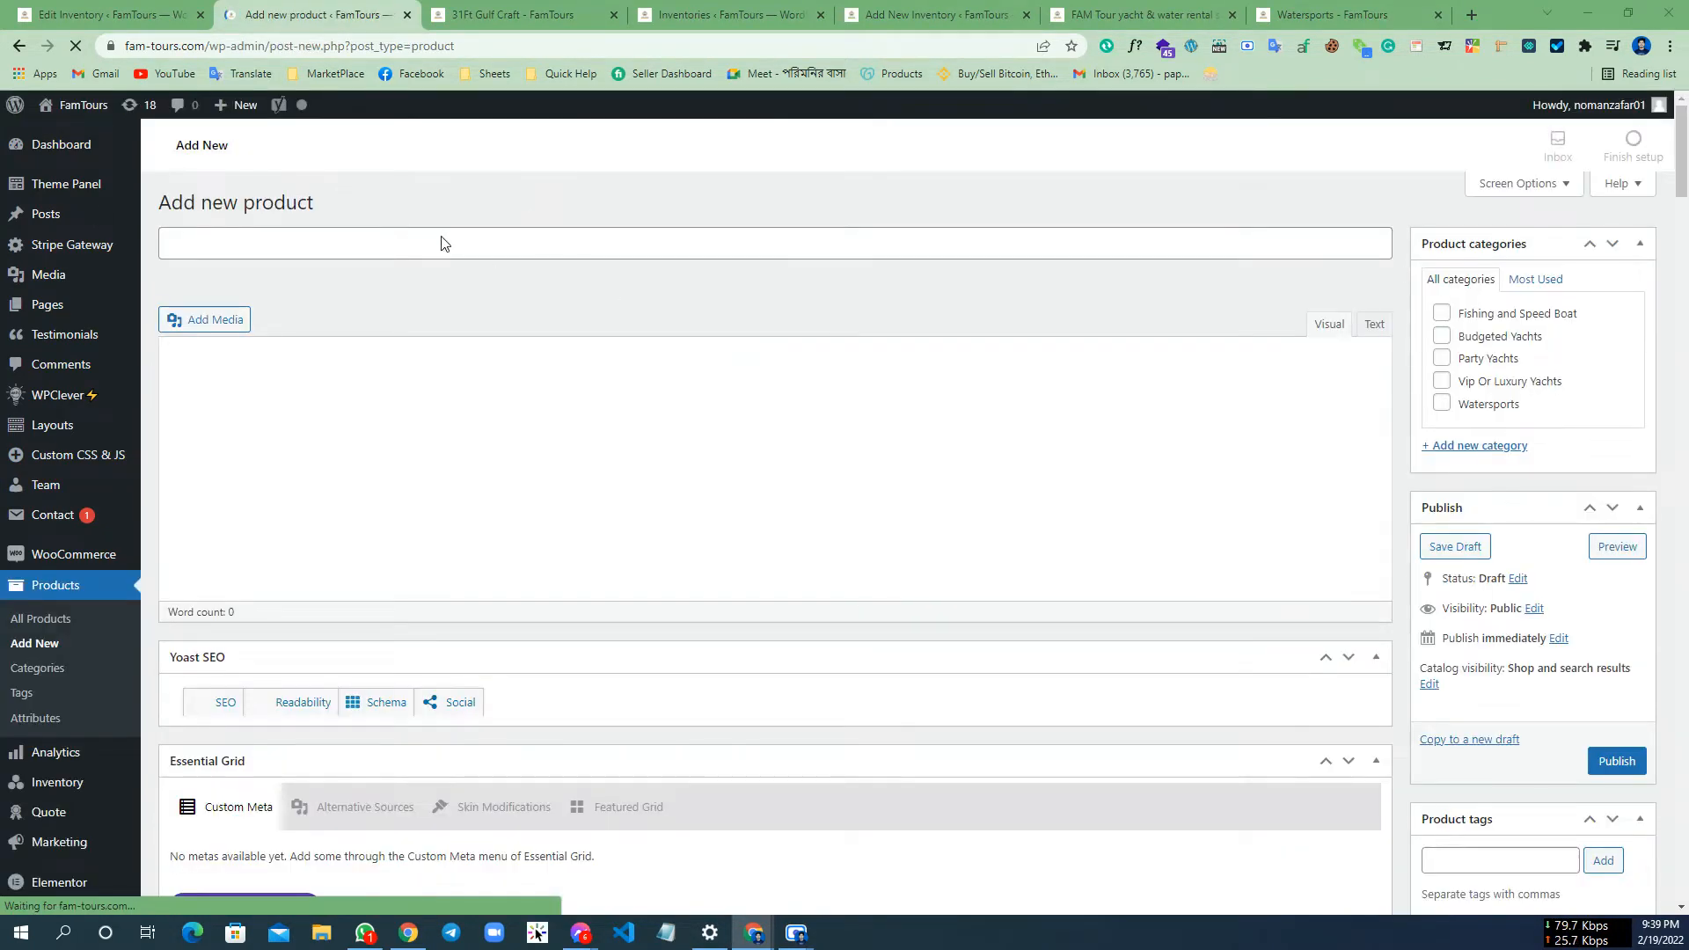
# Name the new product "48Ft Majesty (Demo)"
pyautogui.click(442, 248)
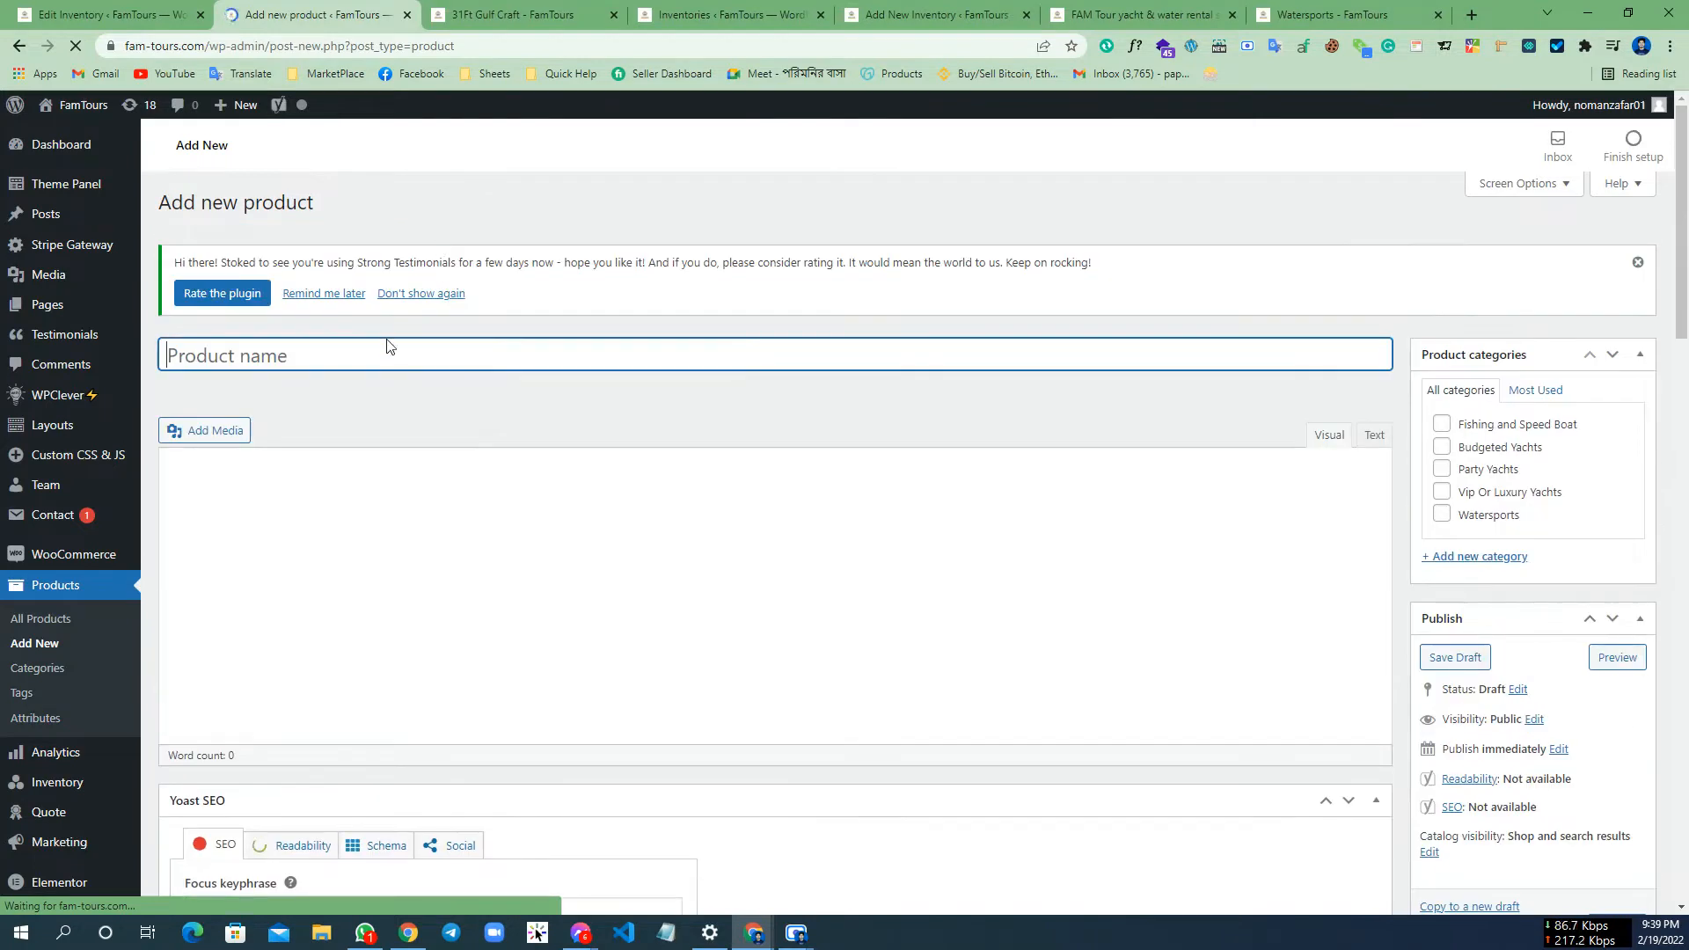
pyautogui.write('48Ft Majesty')
pyautogui.write('()')
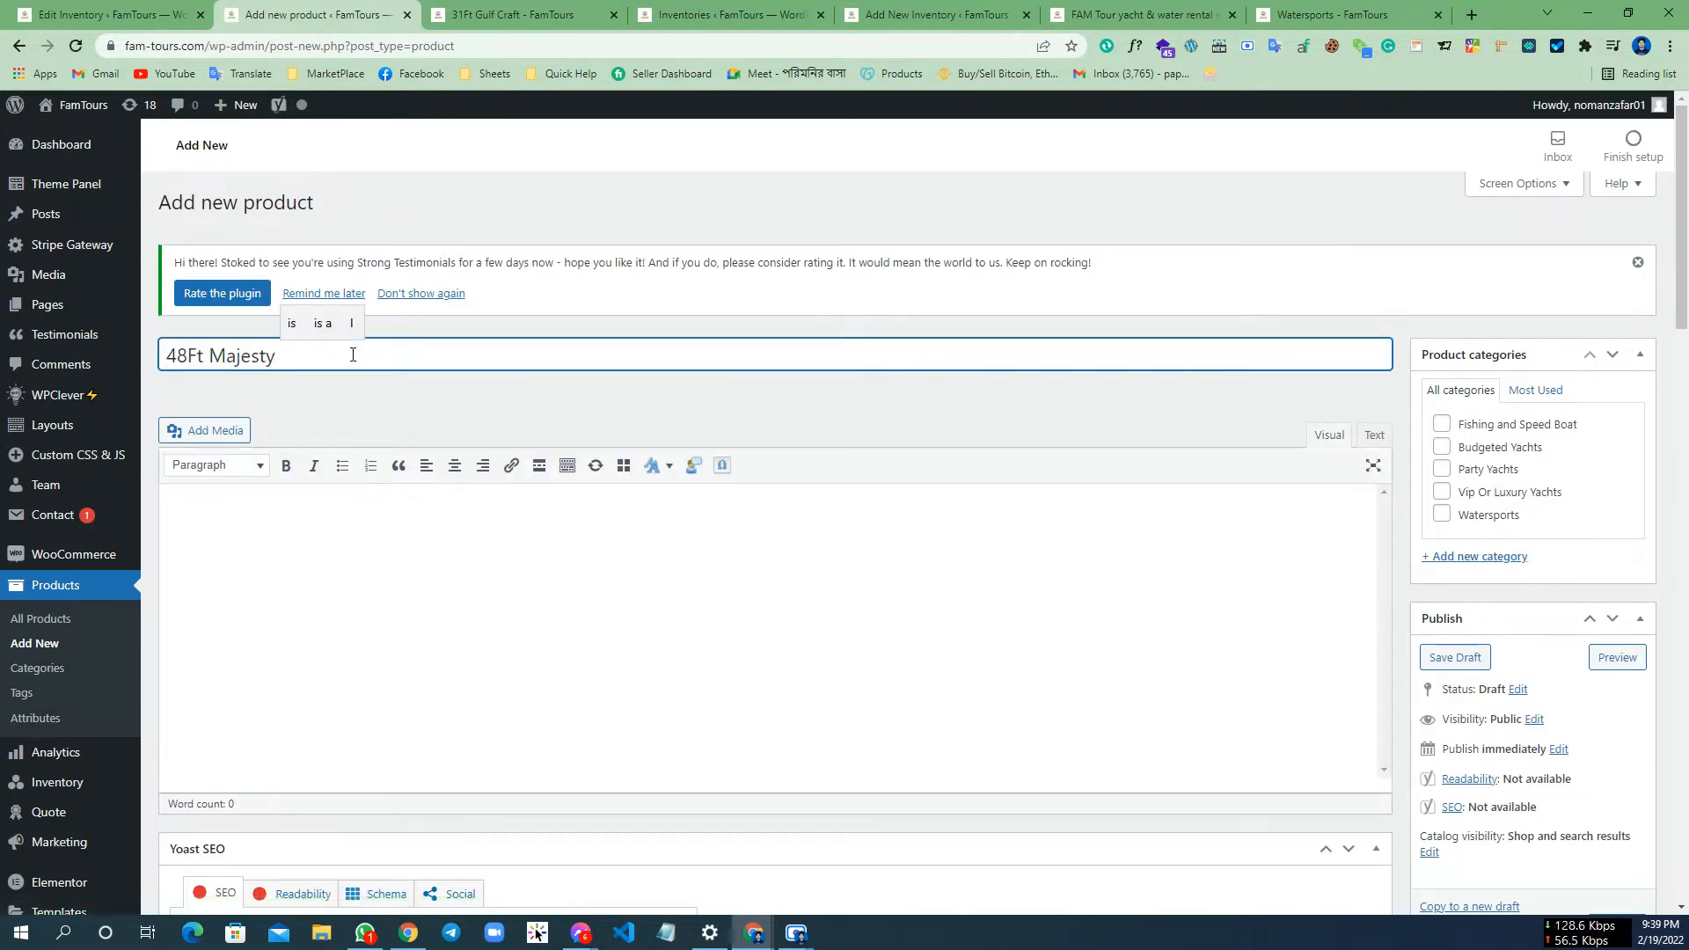
pyautogui.write('Demo')
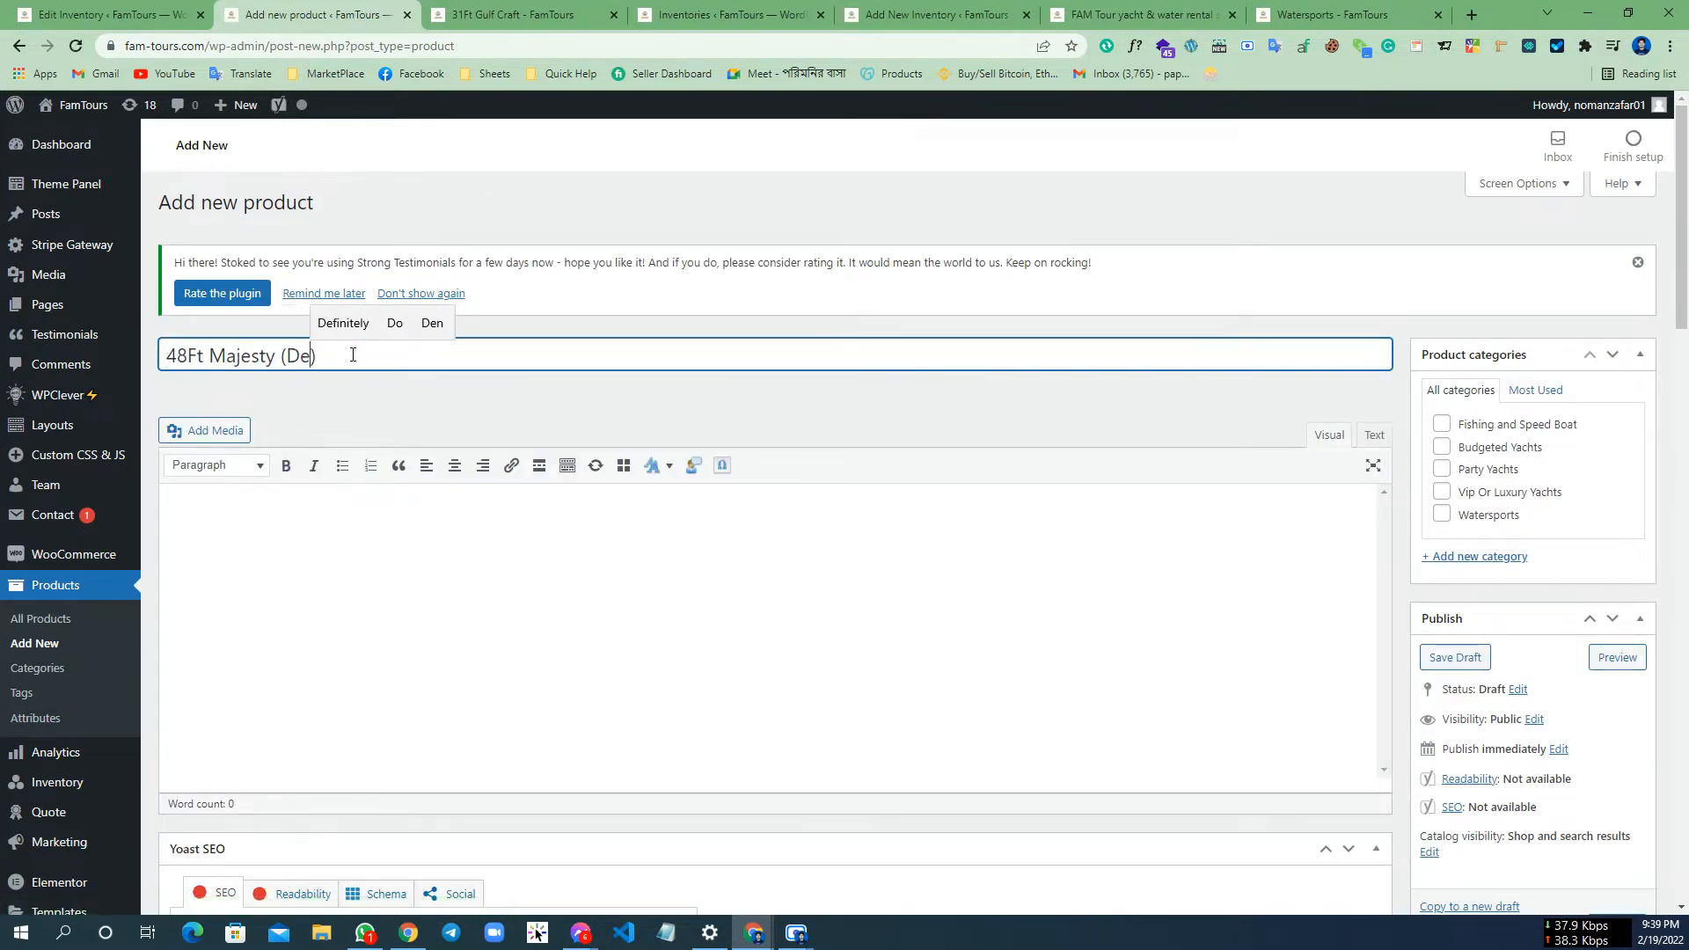
pyautogui.click(528, 246)
# Insert the first five yacht images of the media library into the product description
pyautogui.scroll(-2, 493, 388)
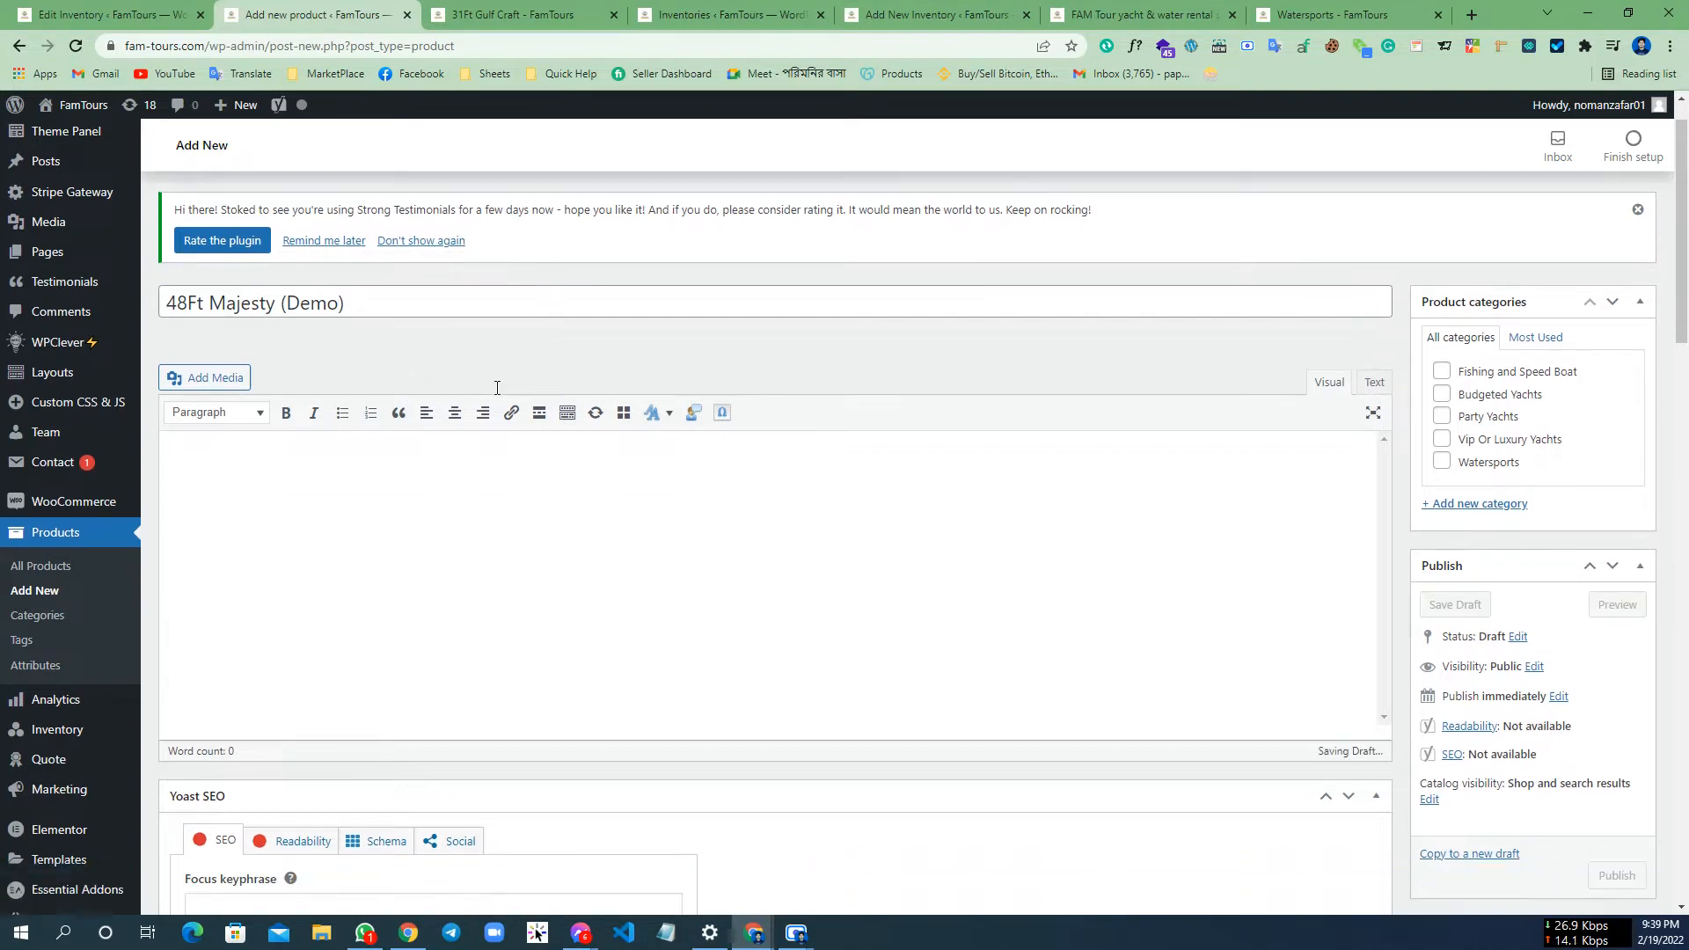
pyautogui.click(309, 452)
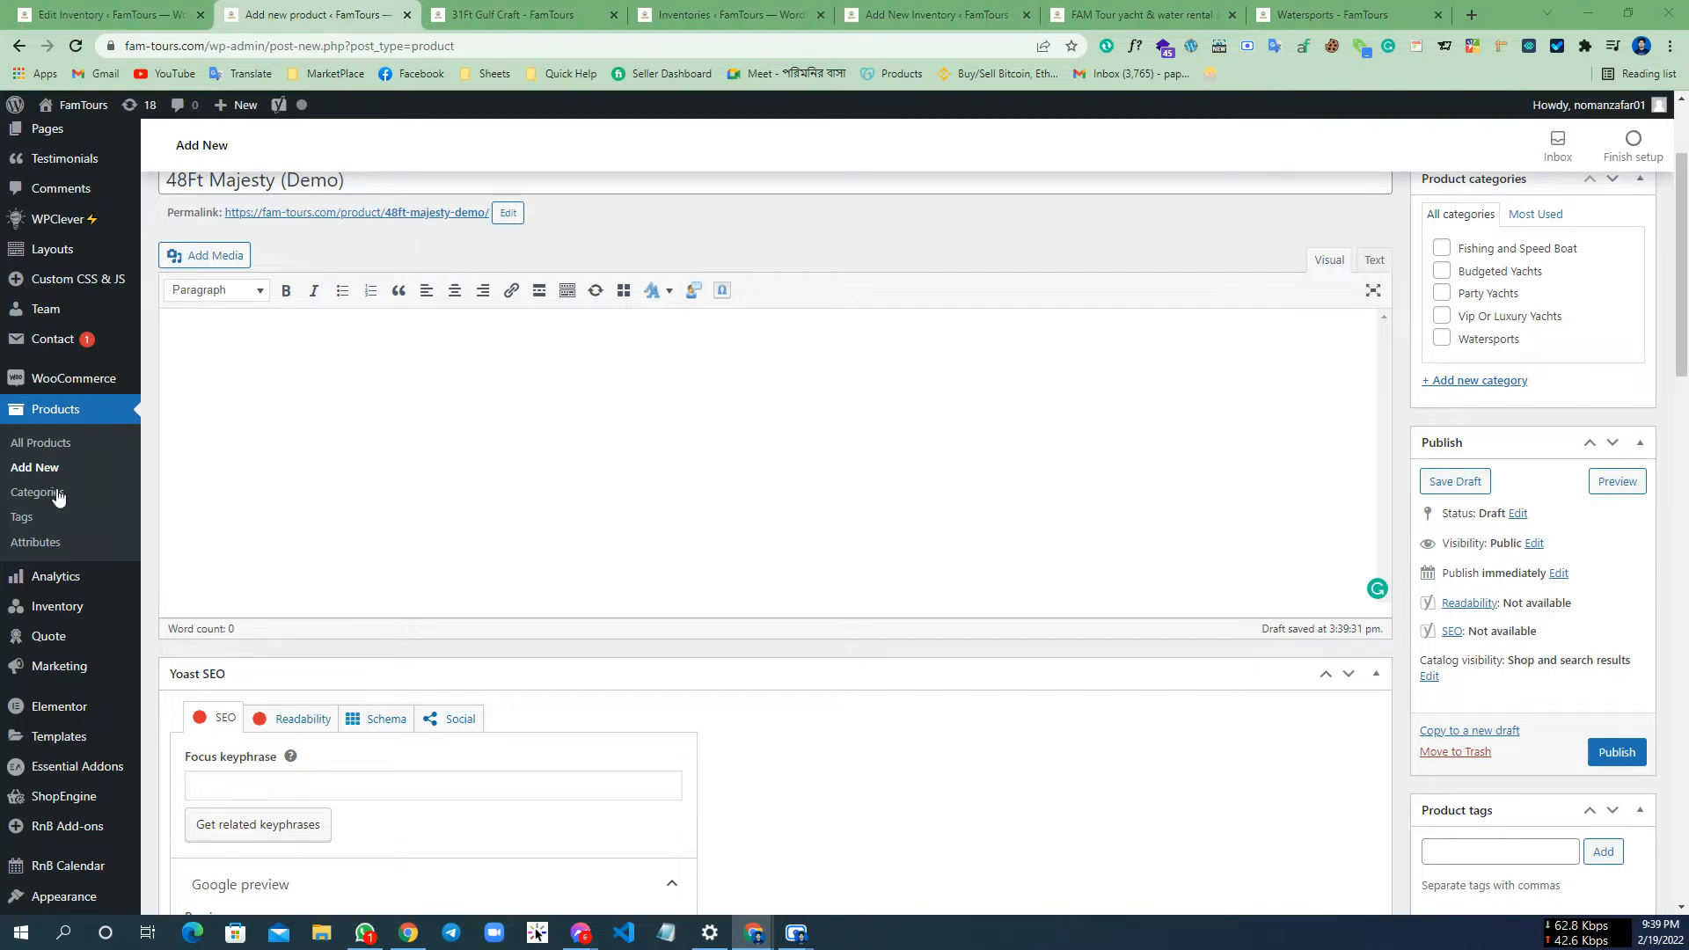
pyautogui.click(235, 257)
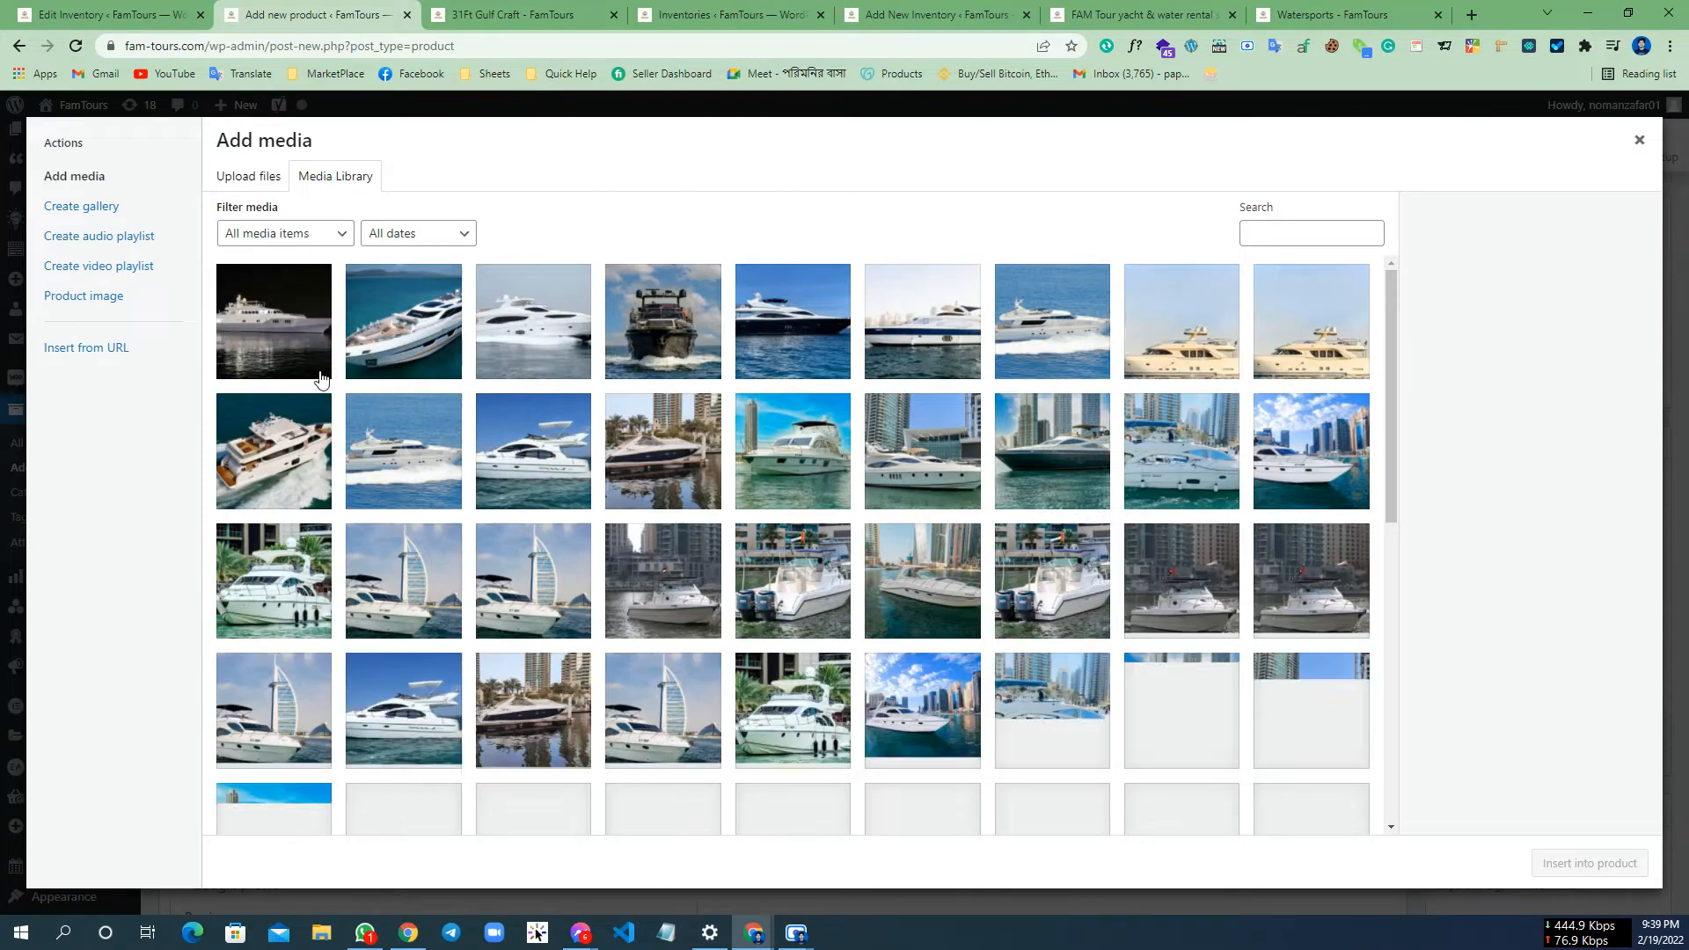
pyautogui.click(318, 375)
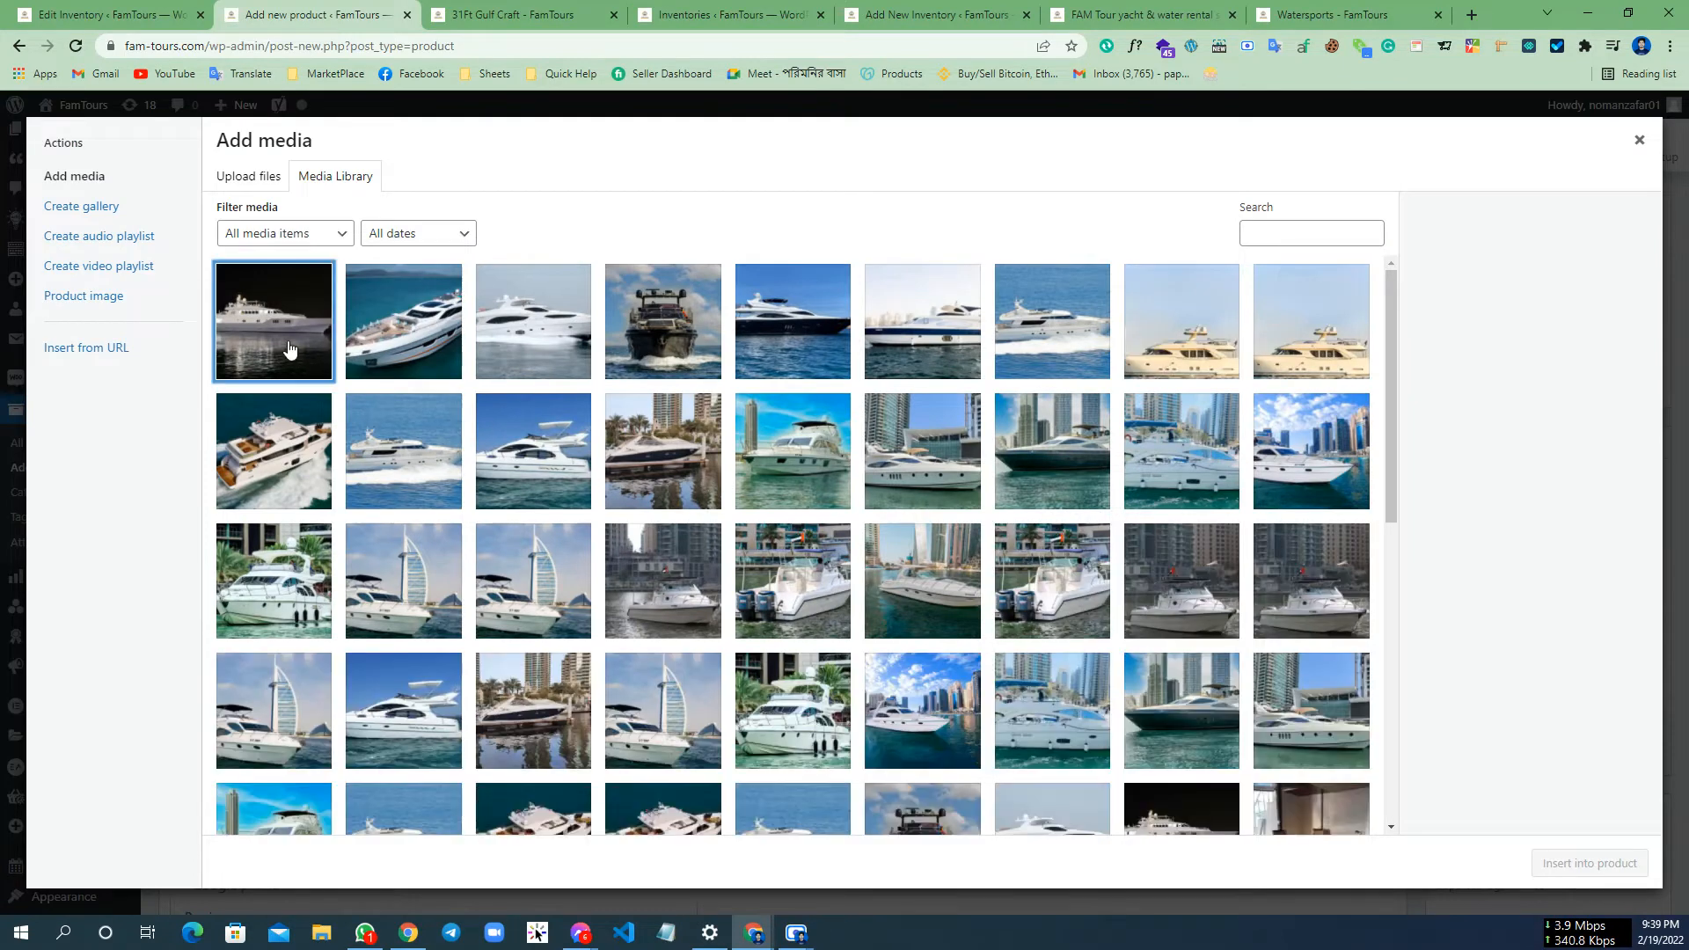
pyautogui.click(430, 338)
pyautogui.click(540, 325)
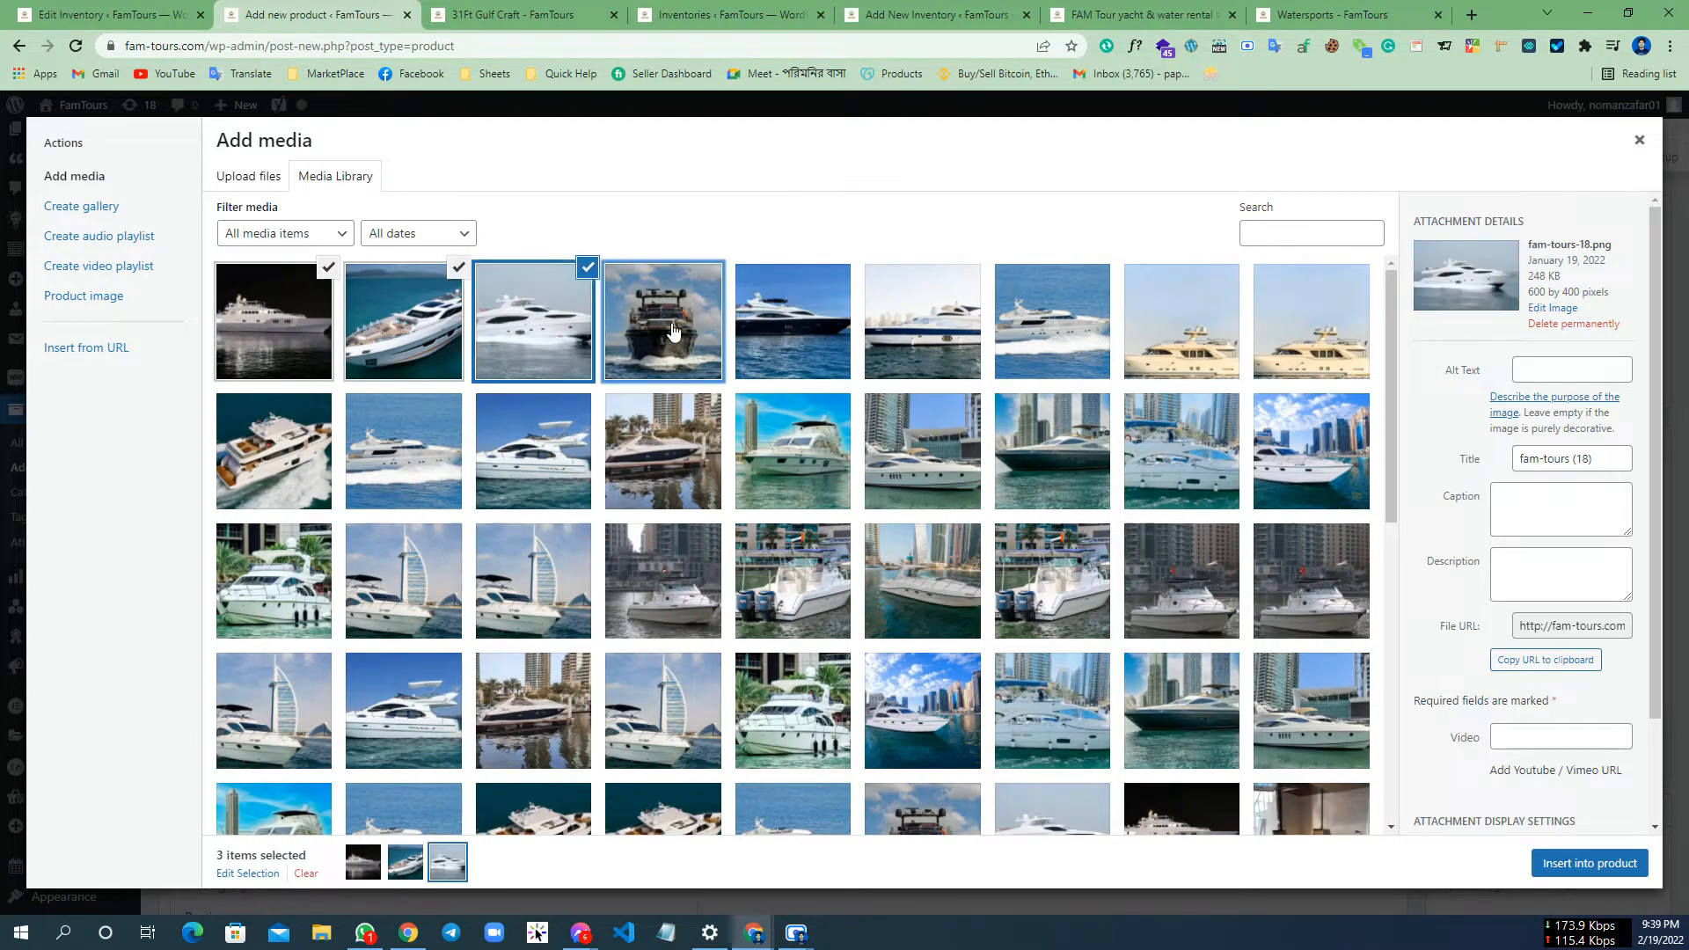
pyautogui.click(669, 317)
pyautogui.click(780, 328)
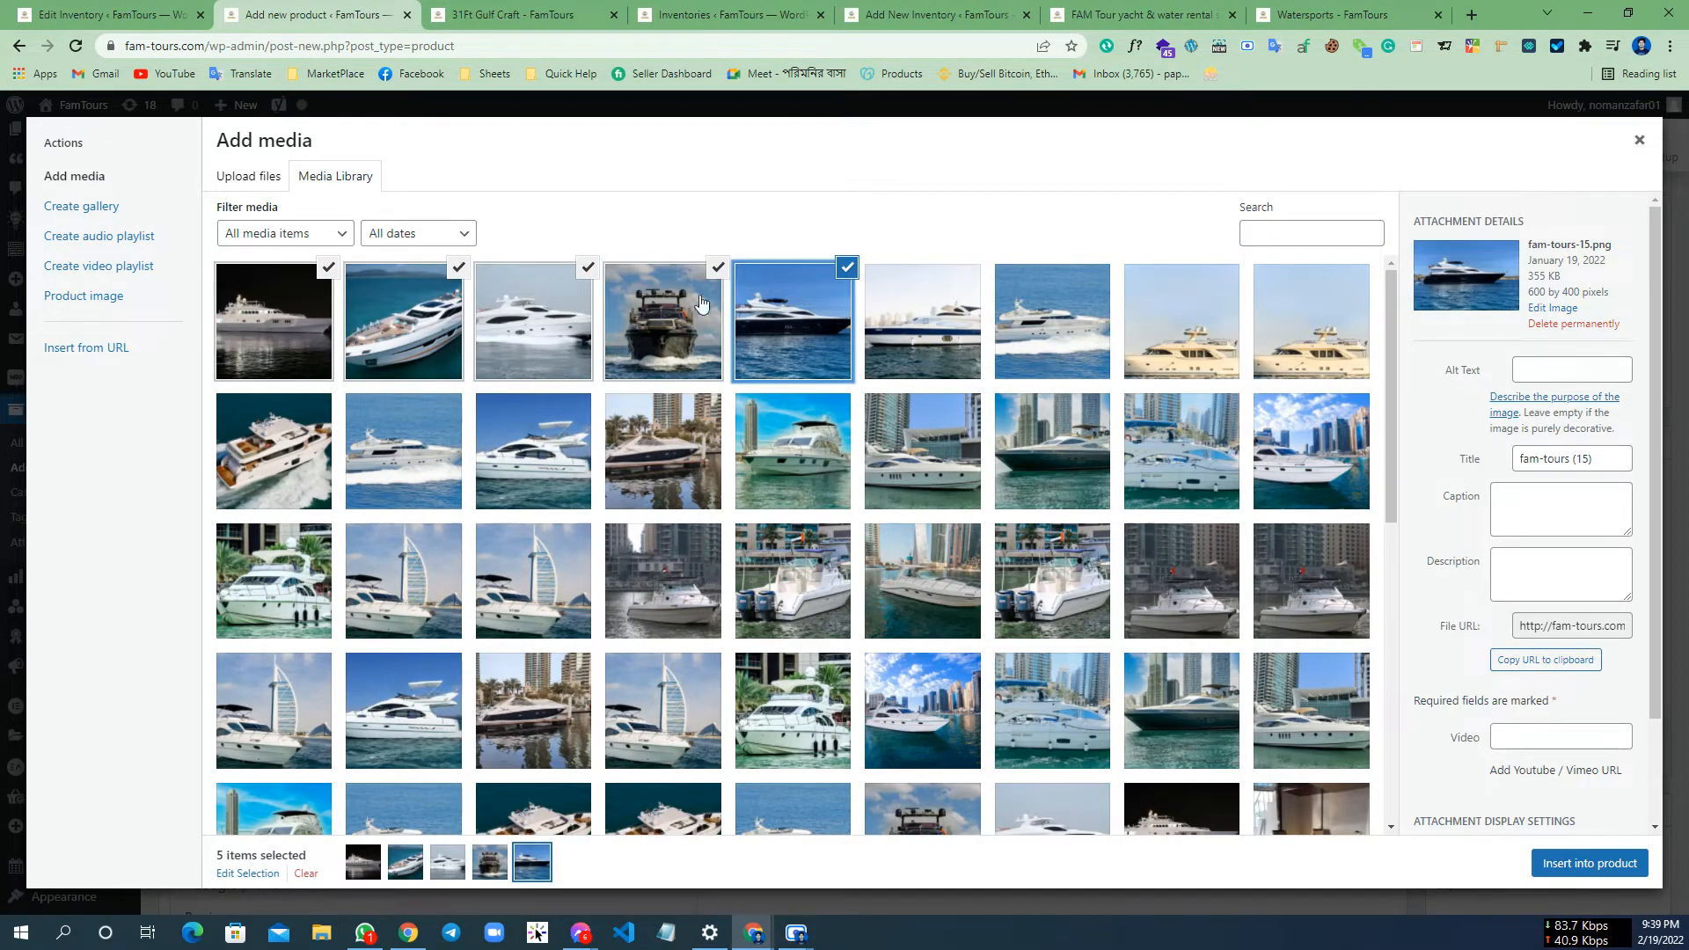
pyautogui.click(1598, 865)
pyautogui.scroll(2, 528, 396)
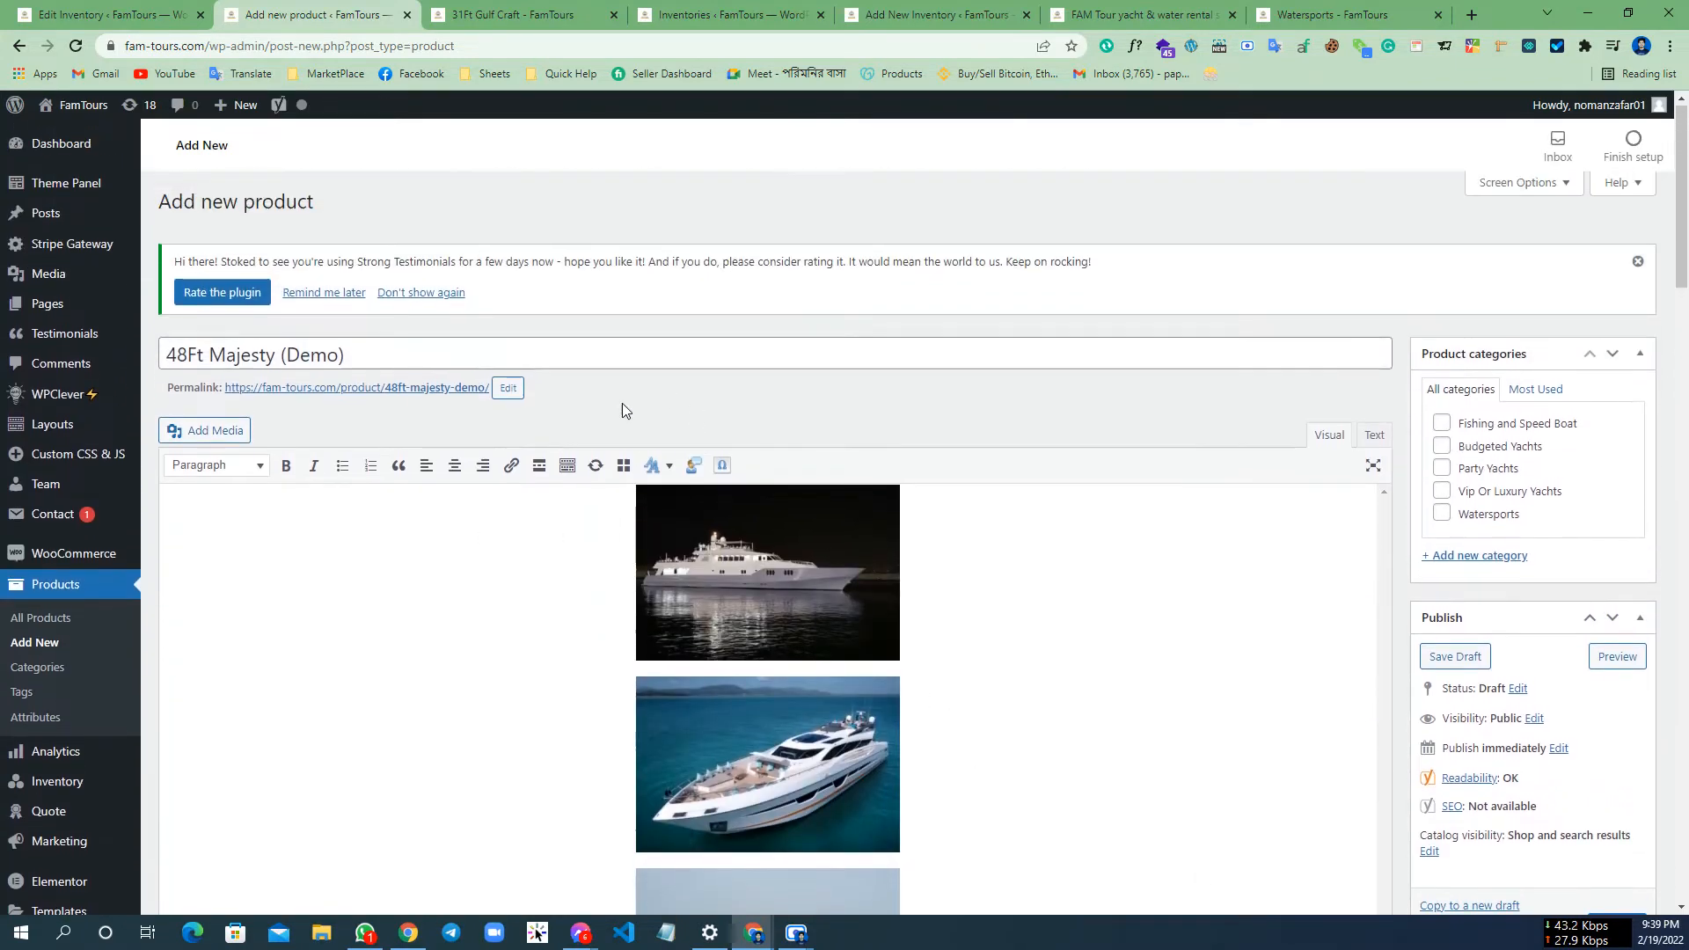
# Left-align all the yacht images in the product description
pyautogui.scroll(-1, 812, 543)
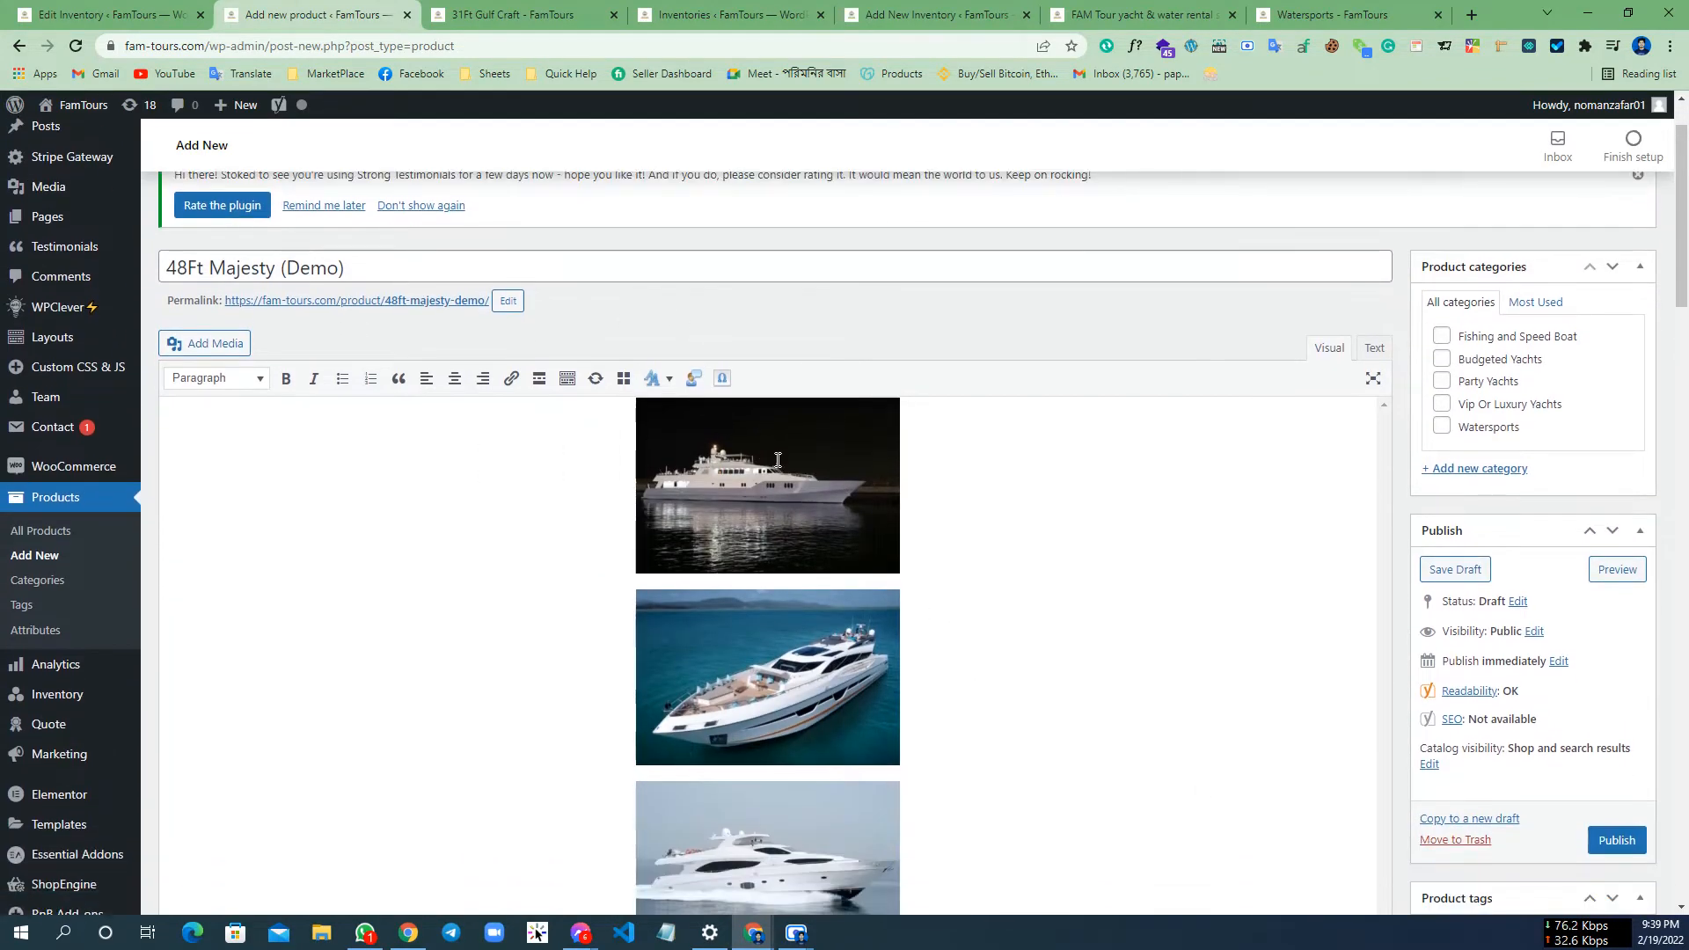
pyautogui.click(717, 528)
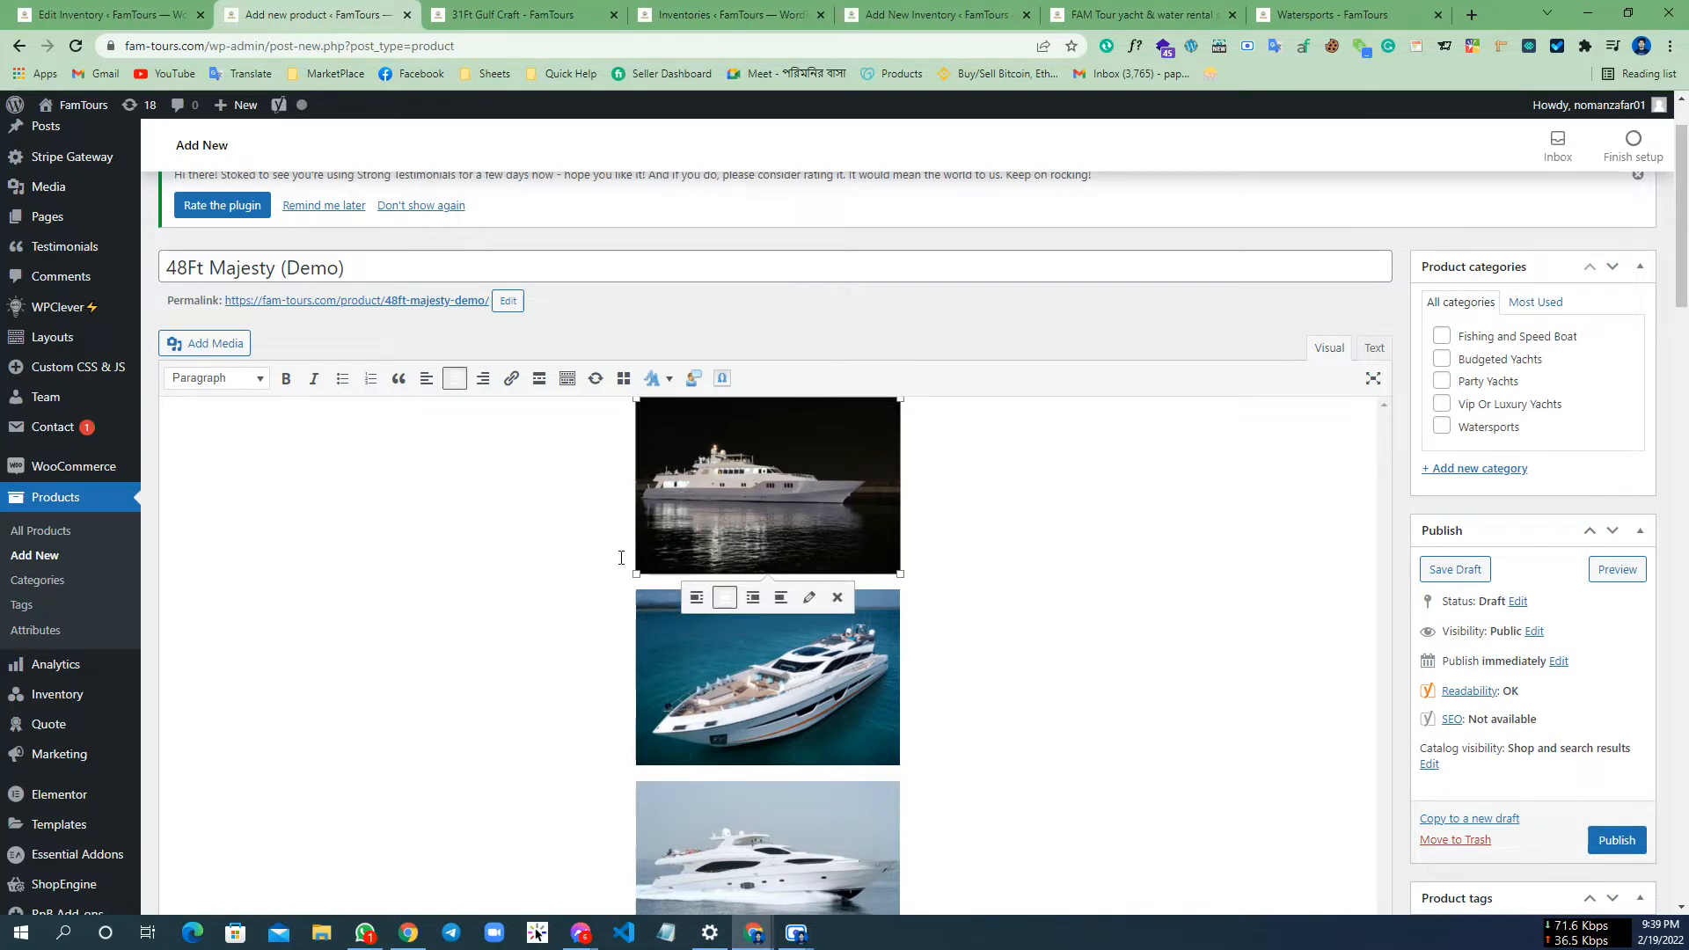
pyautogui.hotkey('ctrl', 'a')
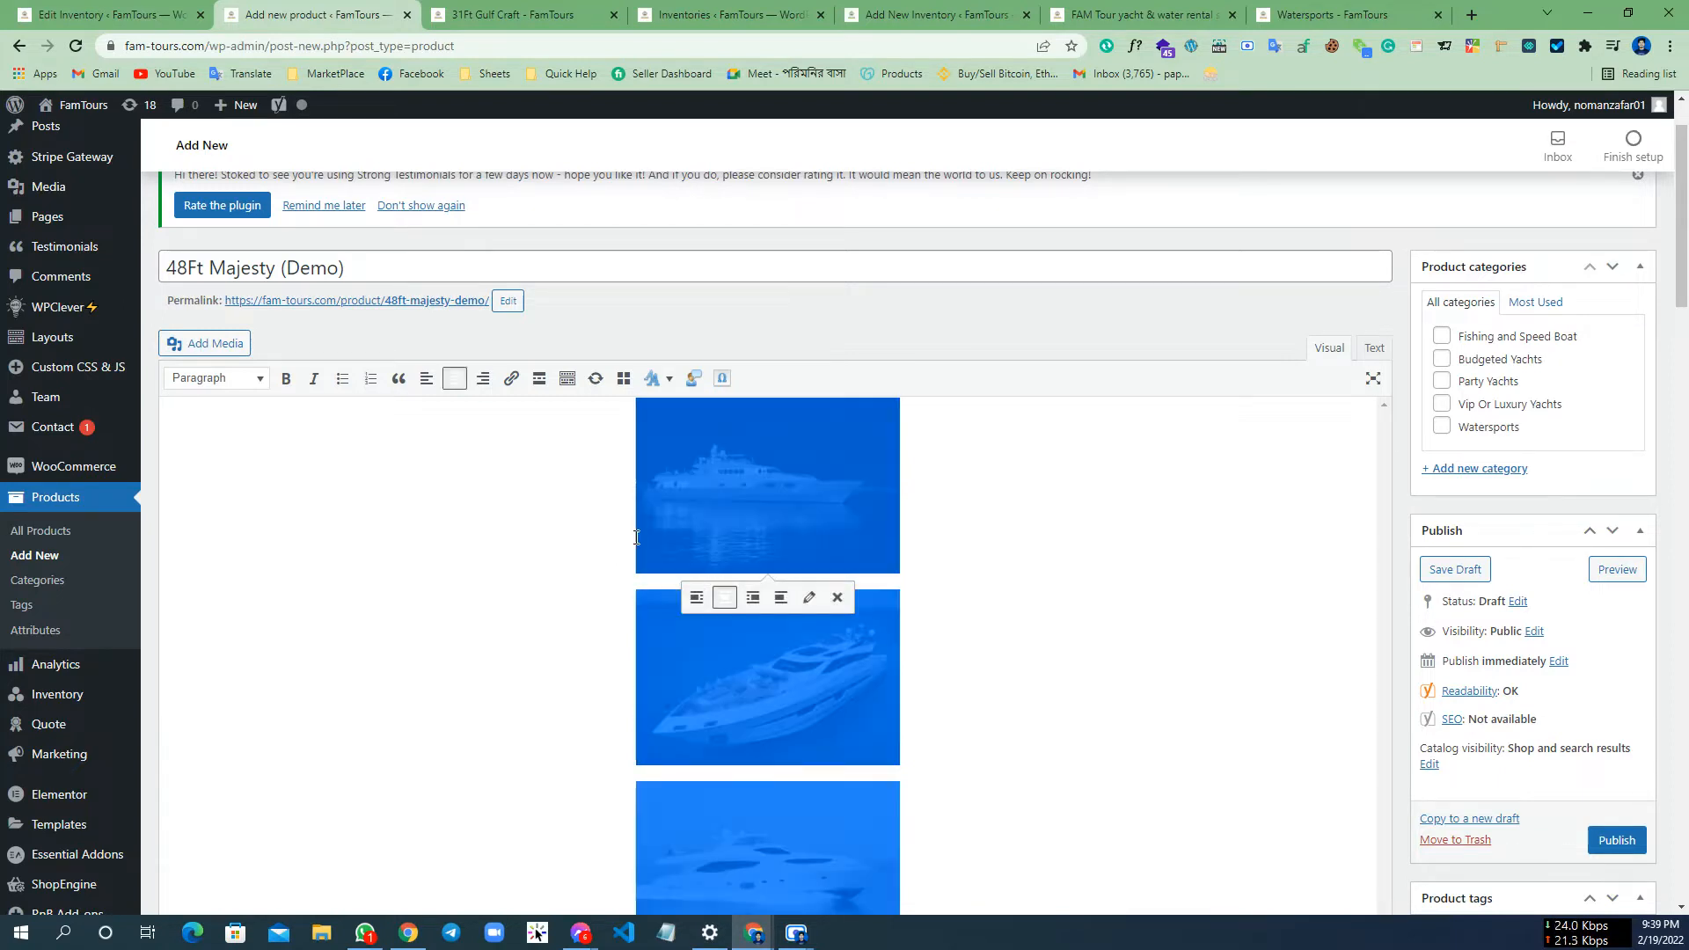
pyautogui.click(696, 597)
pyautogui.click(773, 588)
pyautogui.click(387, 501)
# Enlarge the first two description images, the night yacht and the teal-water yacht, to the full editor width
pyautogui.scroll(-3, 404, 422)
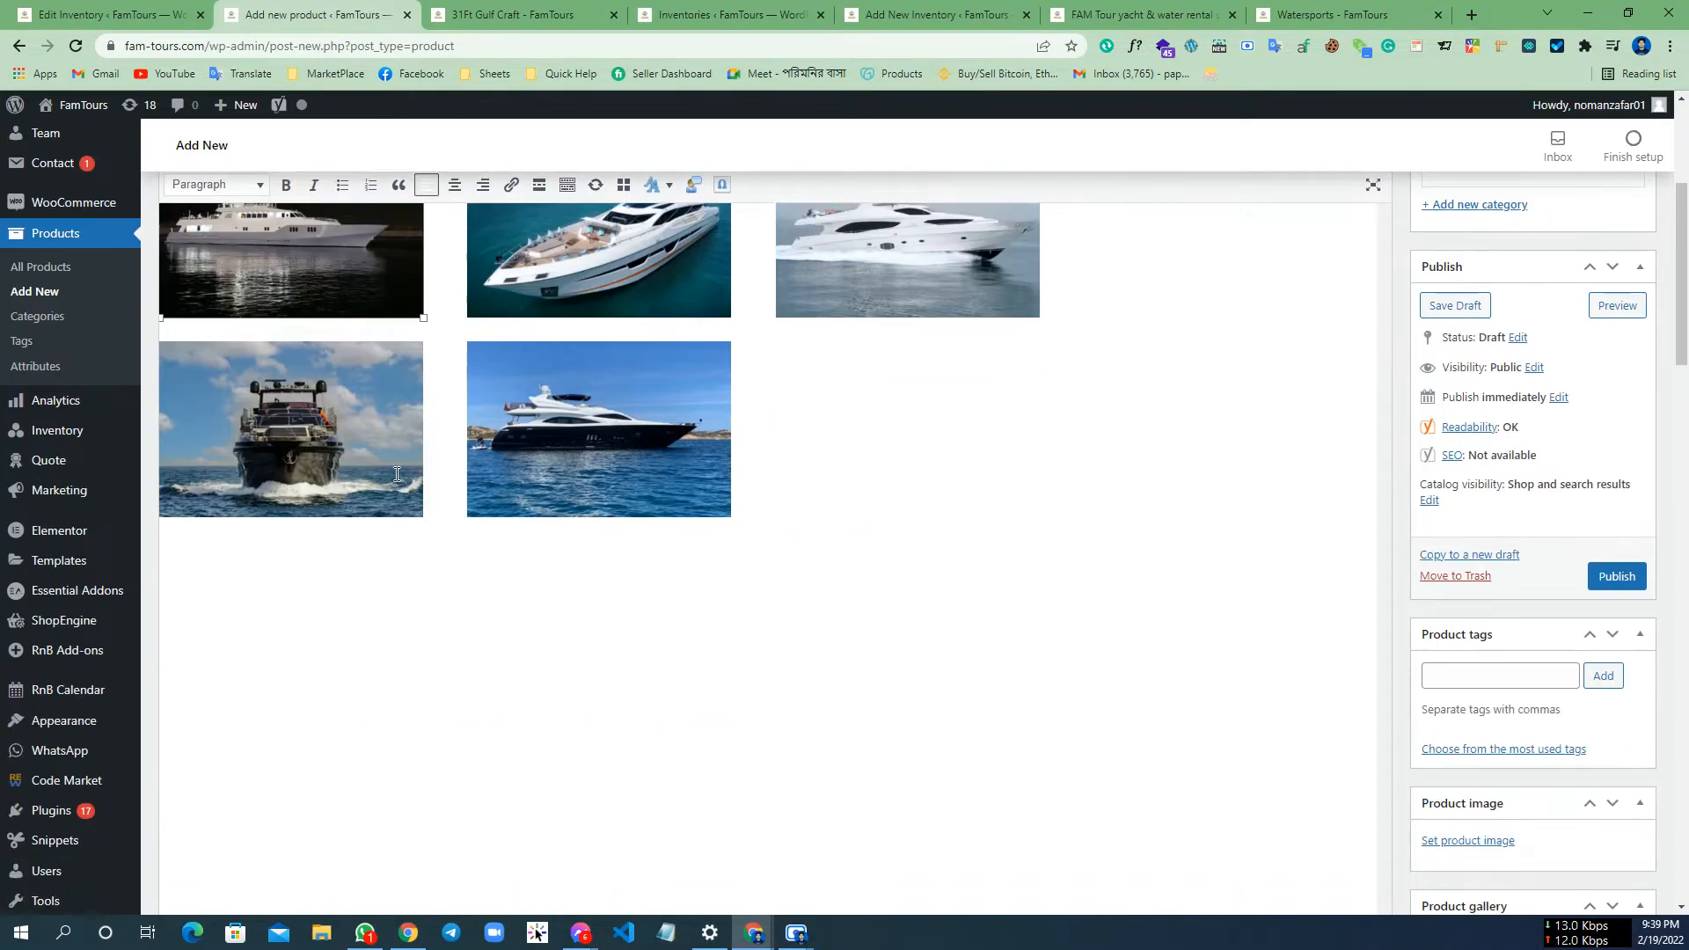
pyautogui.moveTo(423, 315); pyautogui.dragTo(1364, 713)
pyautogui.scroll(-6, 334, 465)
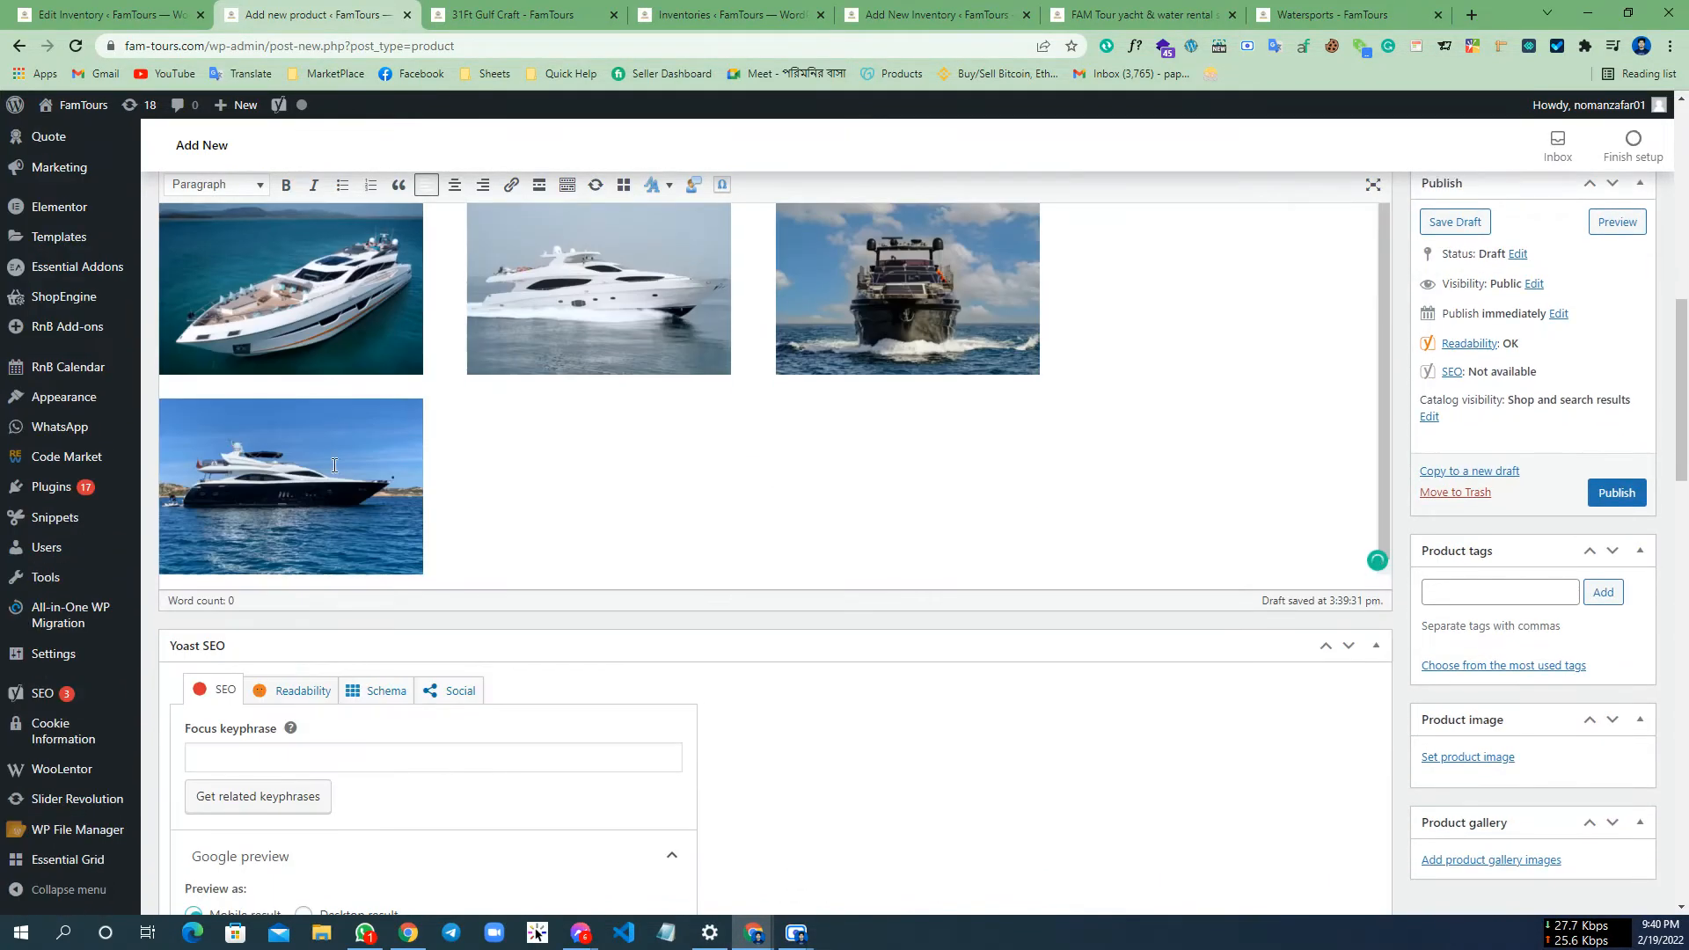
pyautogui.click(306, 261)
pyautogui.moveTo(426, 376); pyautogui.dragTo(1363, 642)
pyautogui.scroll(-10, 892, 424)
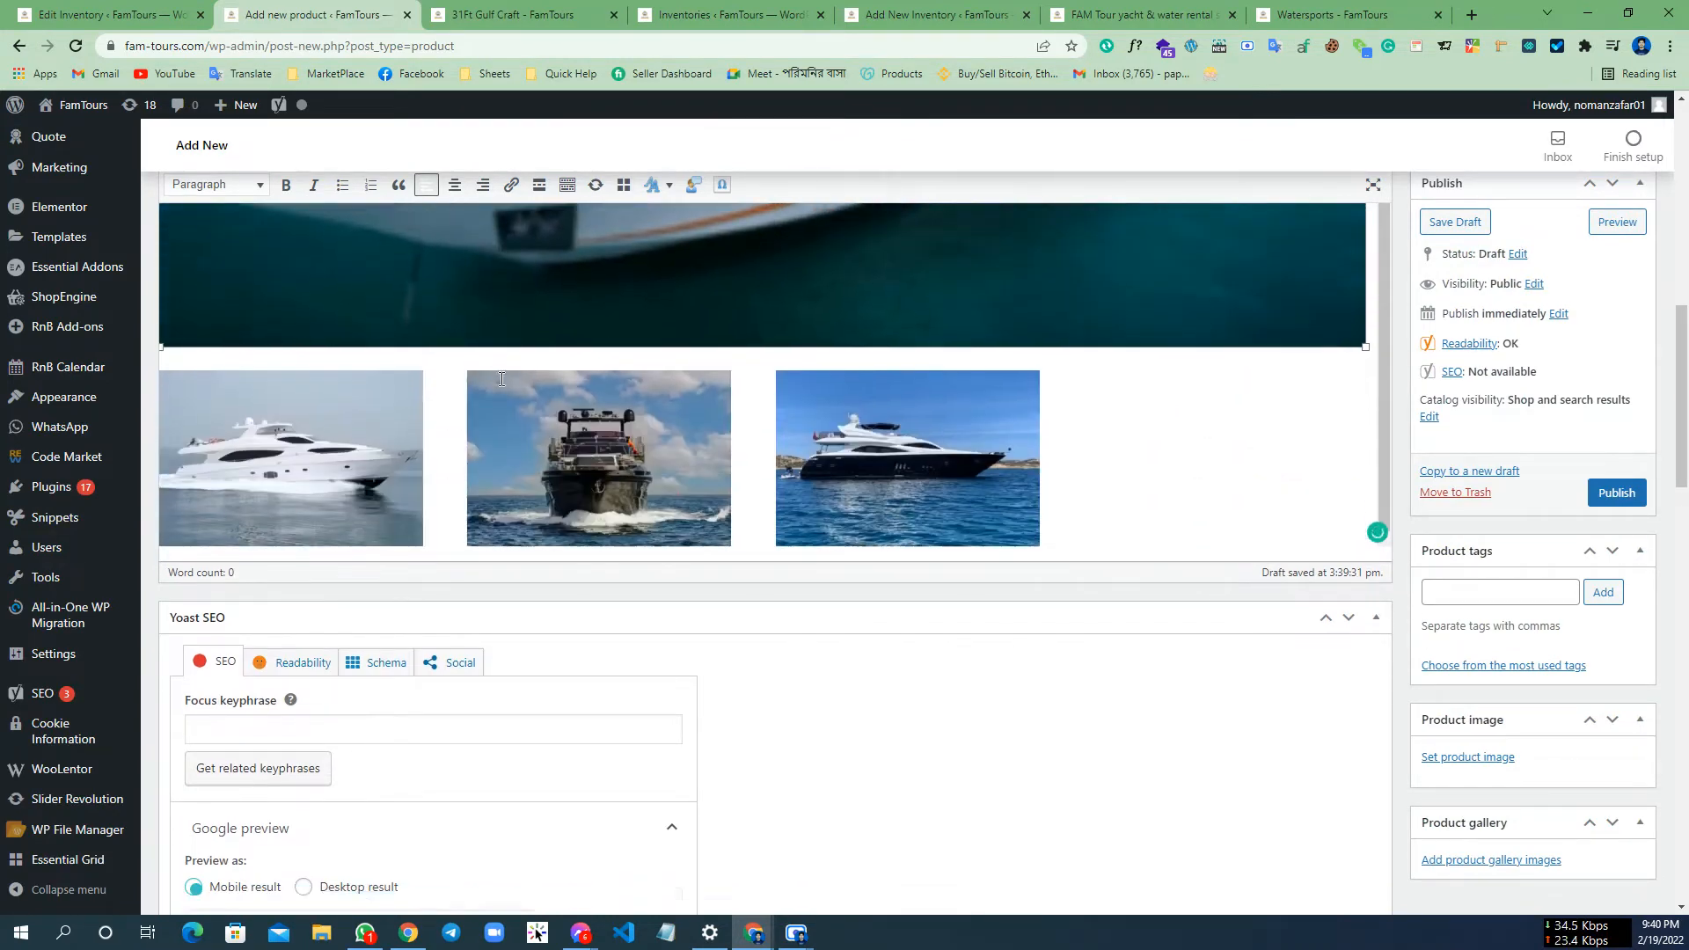
# Enlarge the third and fourth description images, the white yacht and the front-view yacht, to the full editor width
pyautogui.scroll(3, 320, 282)
pyautogui.scroll(4, 352, 392)
pyautogui.scroll(-4, 358, 395)
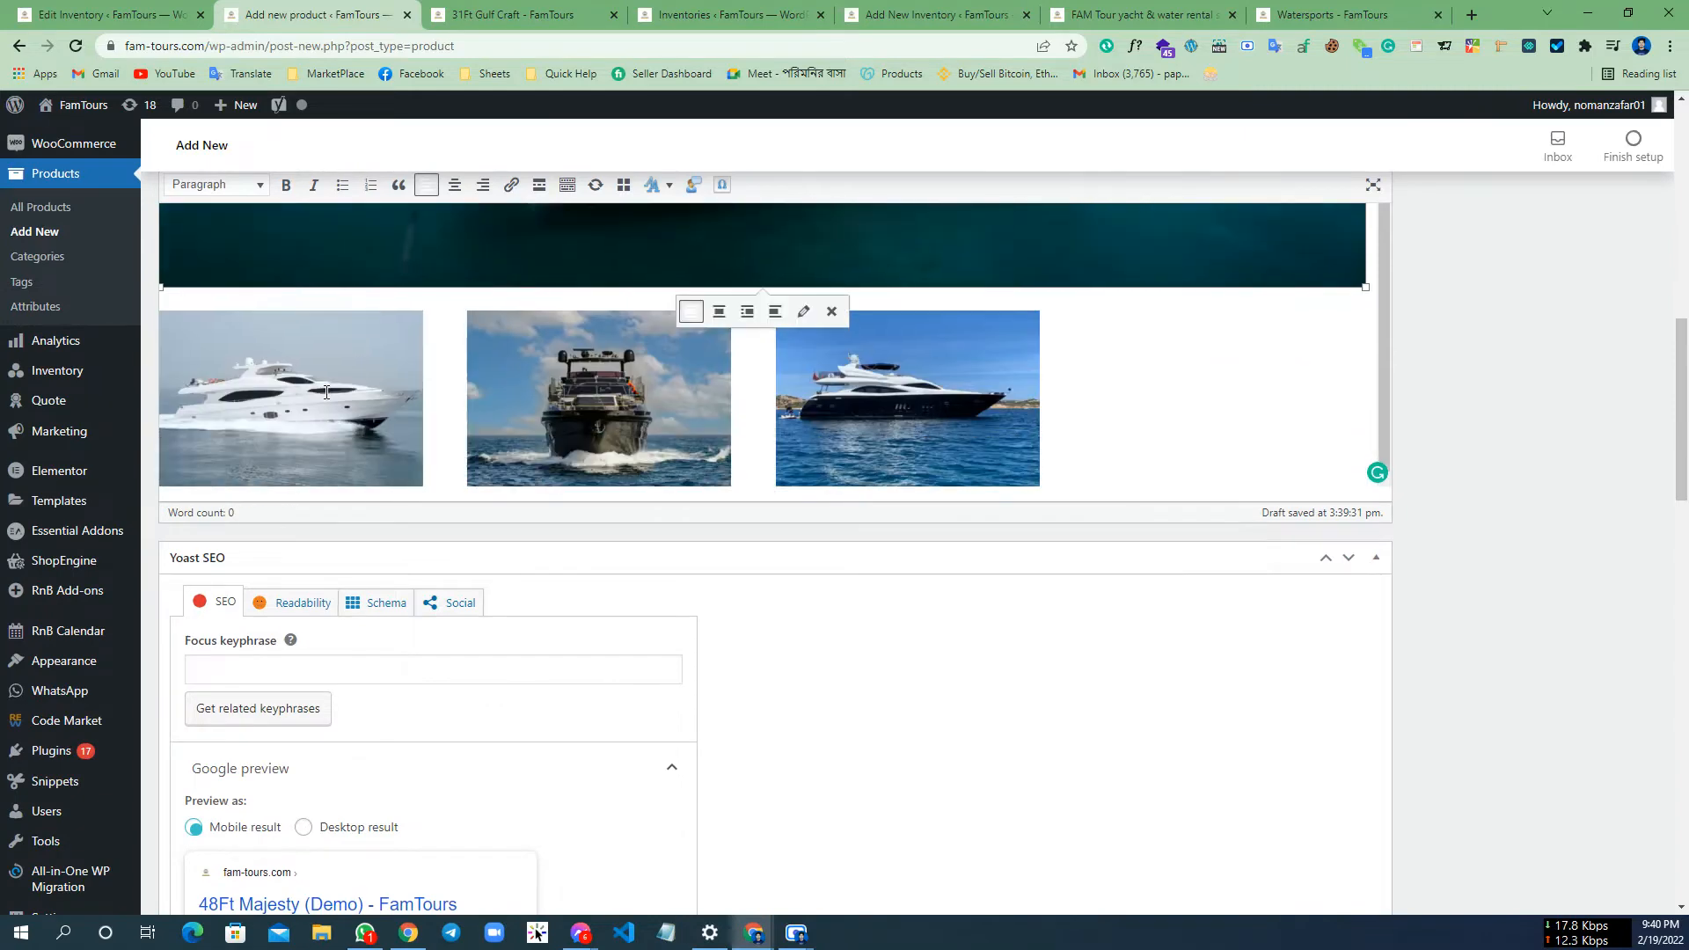
pyautogui.click(365, 403)
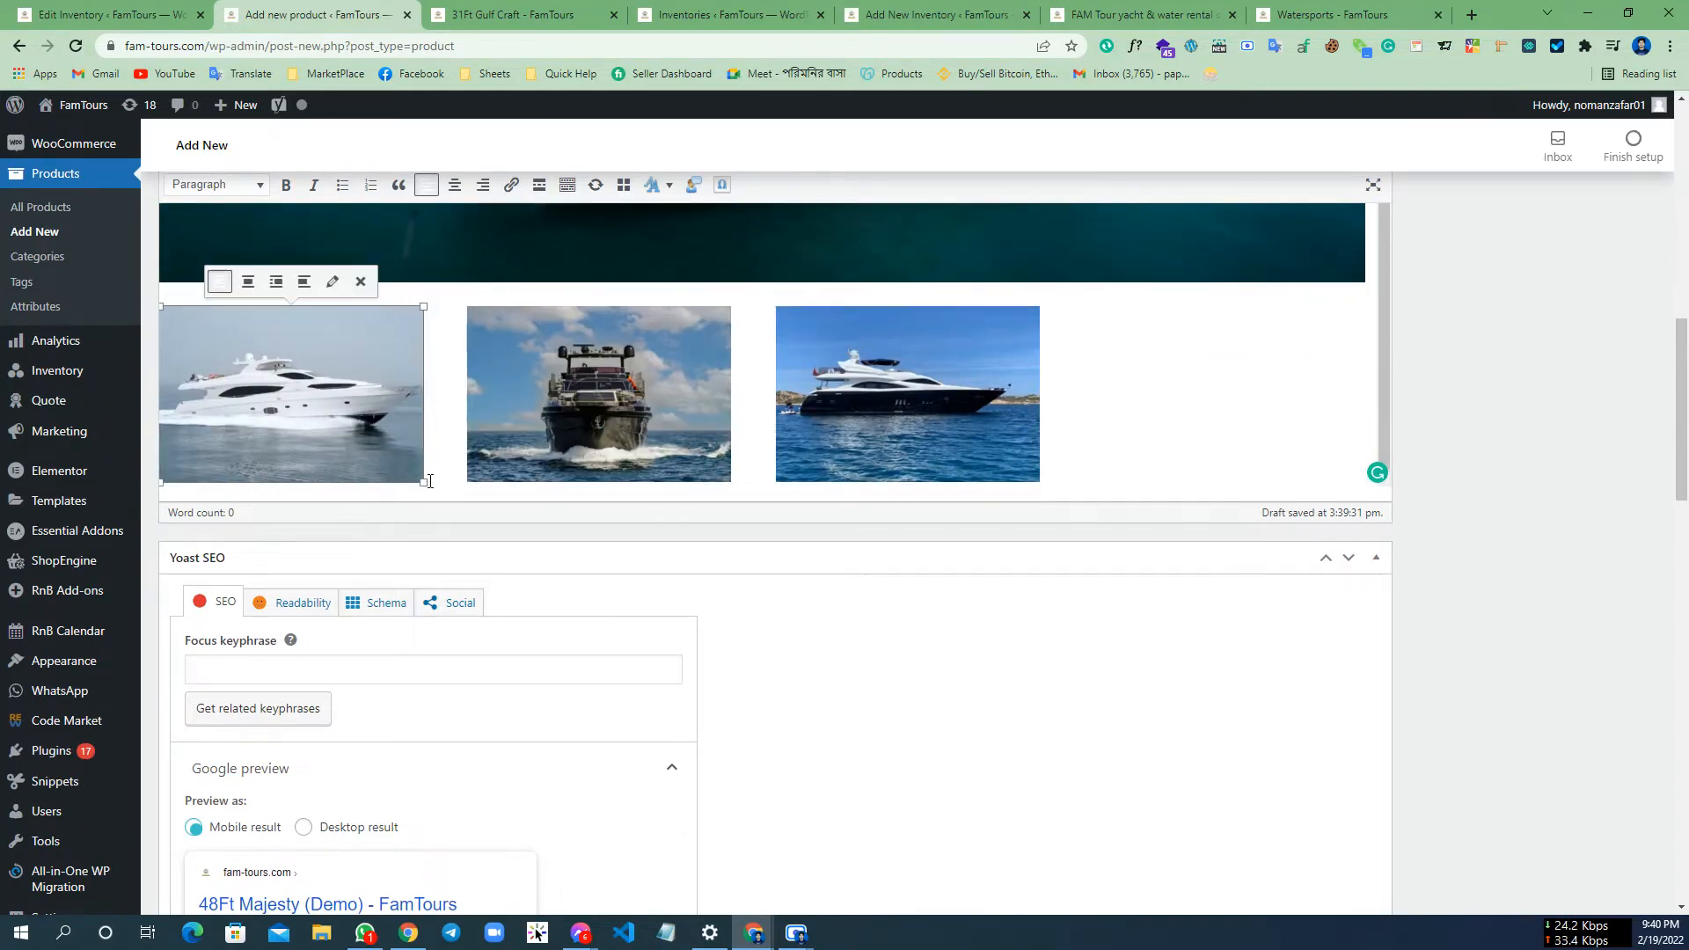
pyautogui.moveTo(422, 482); pyautogui.dragTo(1365, 667)
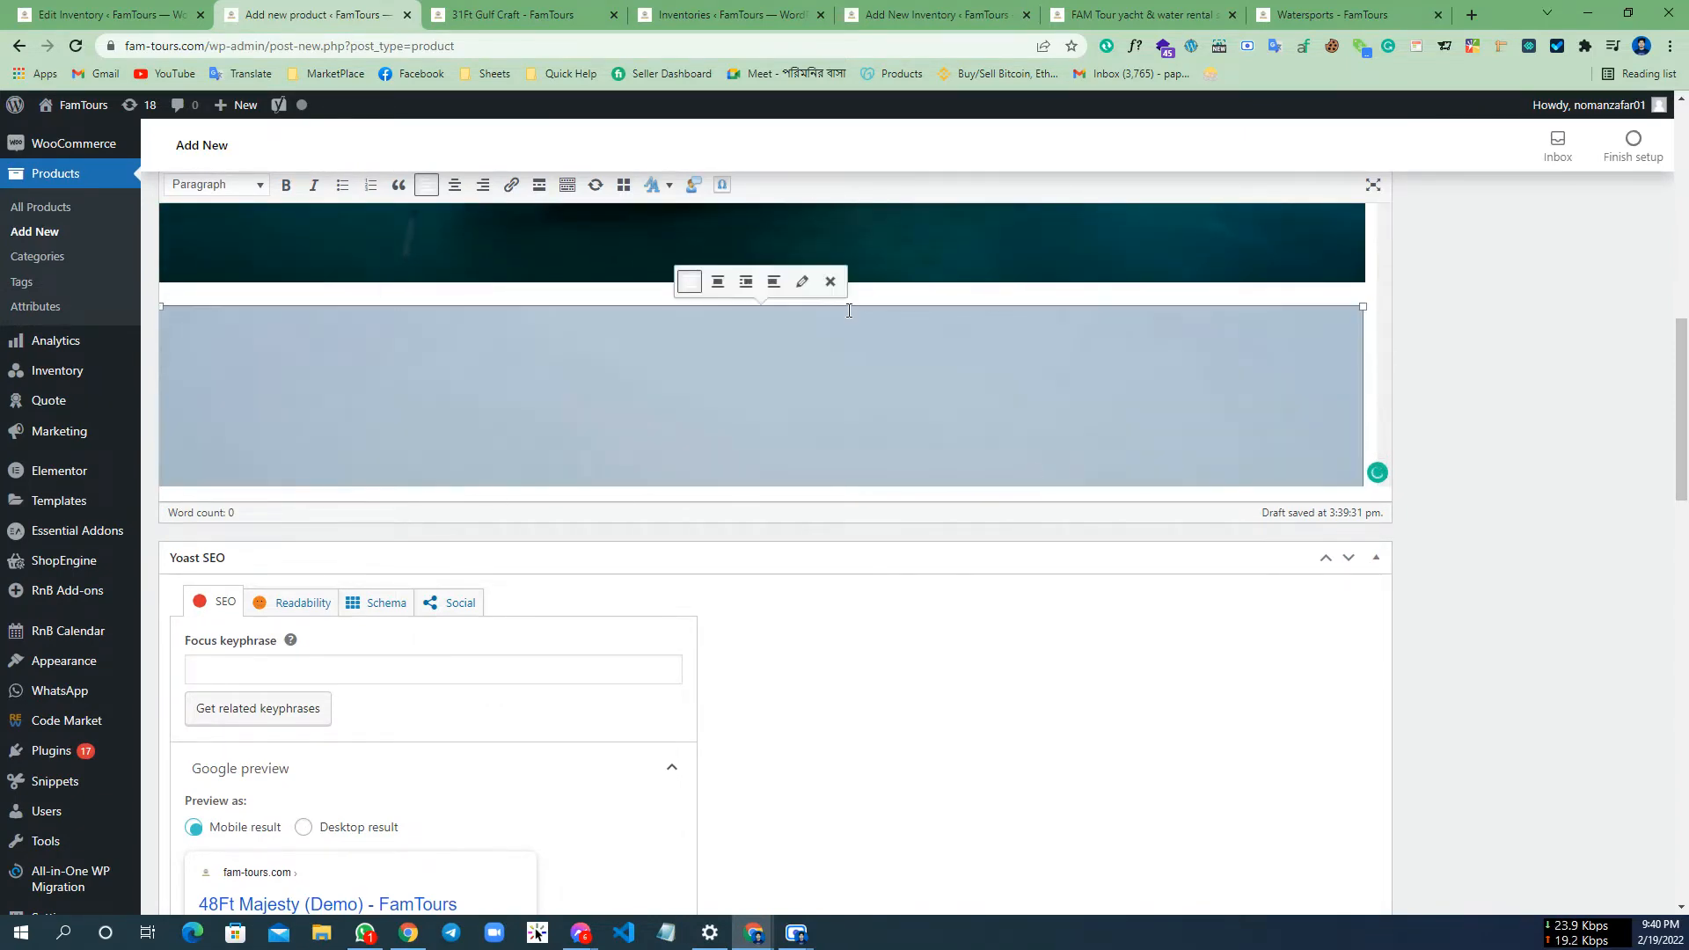
pyautogui.scroll(-1, 581, 321)
pyautogui.scroll(-3, 581, 320)
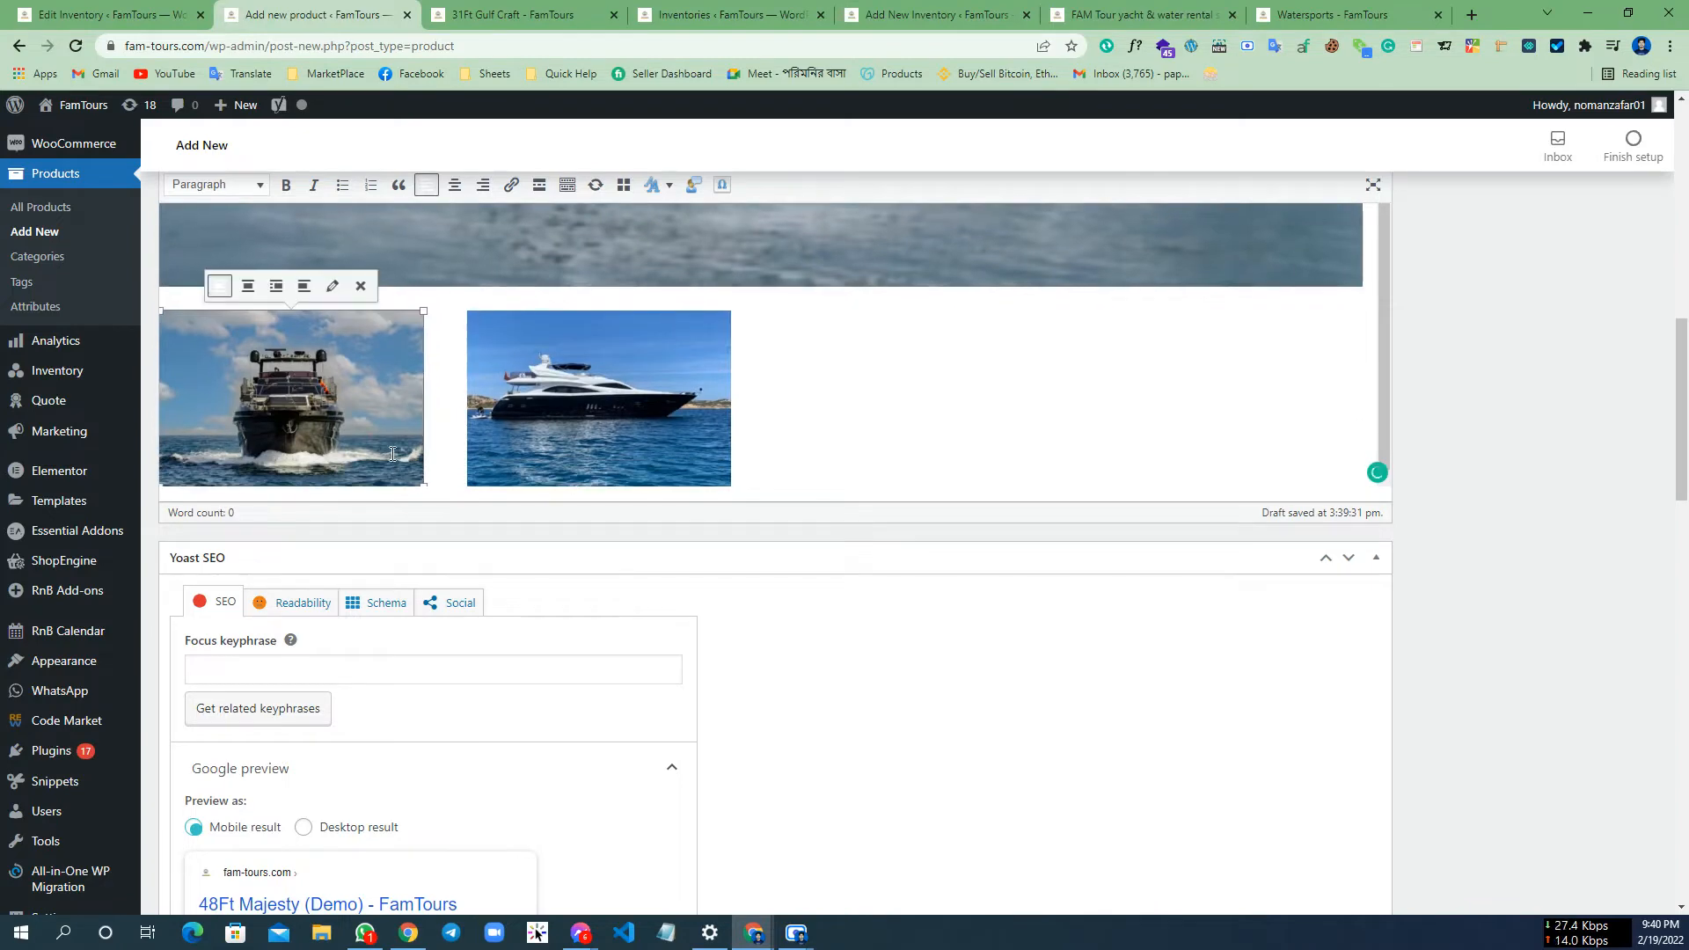
pyautogui.moveTo(420, 482); pyautogui.dragTo(1350, 704)
# Enlarge the fifth description image, the dark-hulled yacht, to the full editor width
pyautogui.scroll(-4, 524, 284)
pyautogui.scroll(-9, 524, 284)
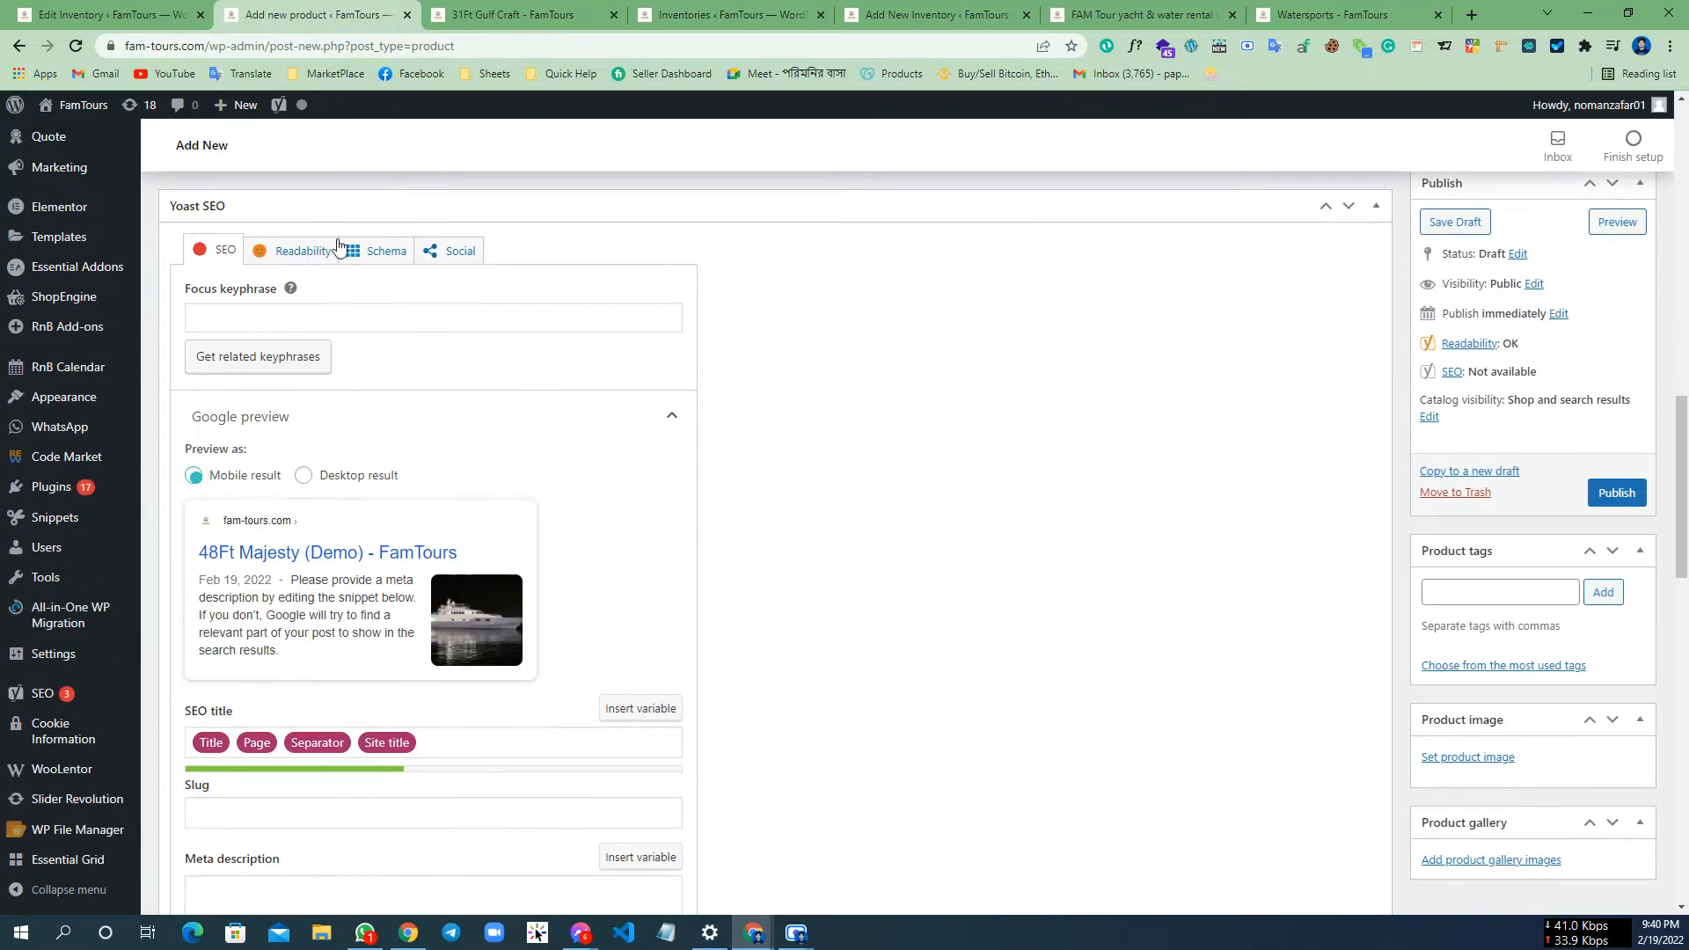
pyautogui.scroll(3, 339, 247)
pyautogui.click(352, 308)
pyautogui.moveTo(424, 396); pyautogui.dragTo(1371, 623)
# Set the product type in the product data to Rental Product
pyautogui.scroll(-10, 900, 230)
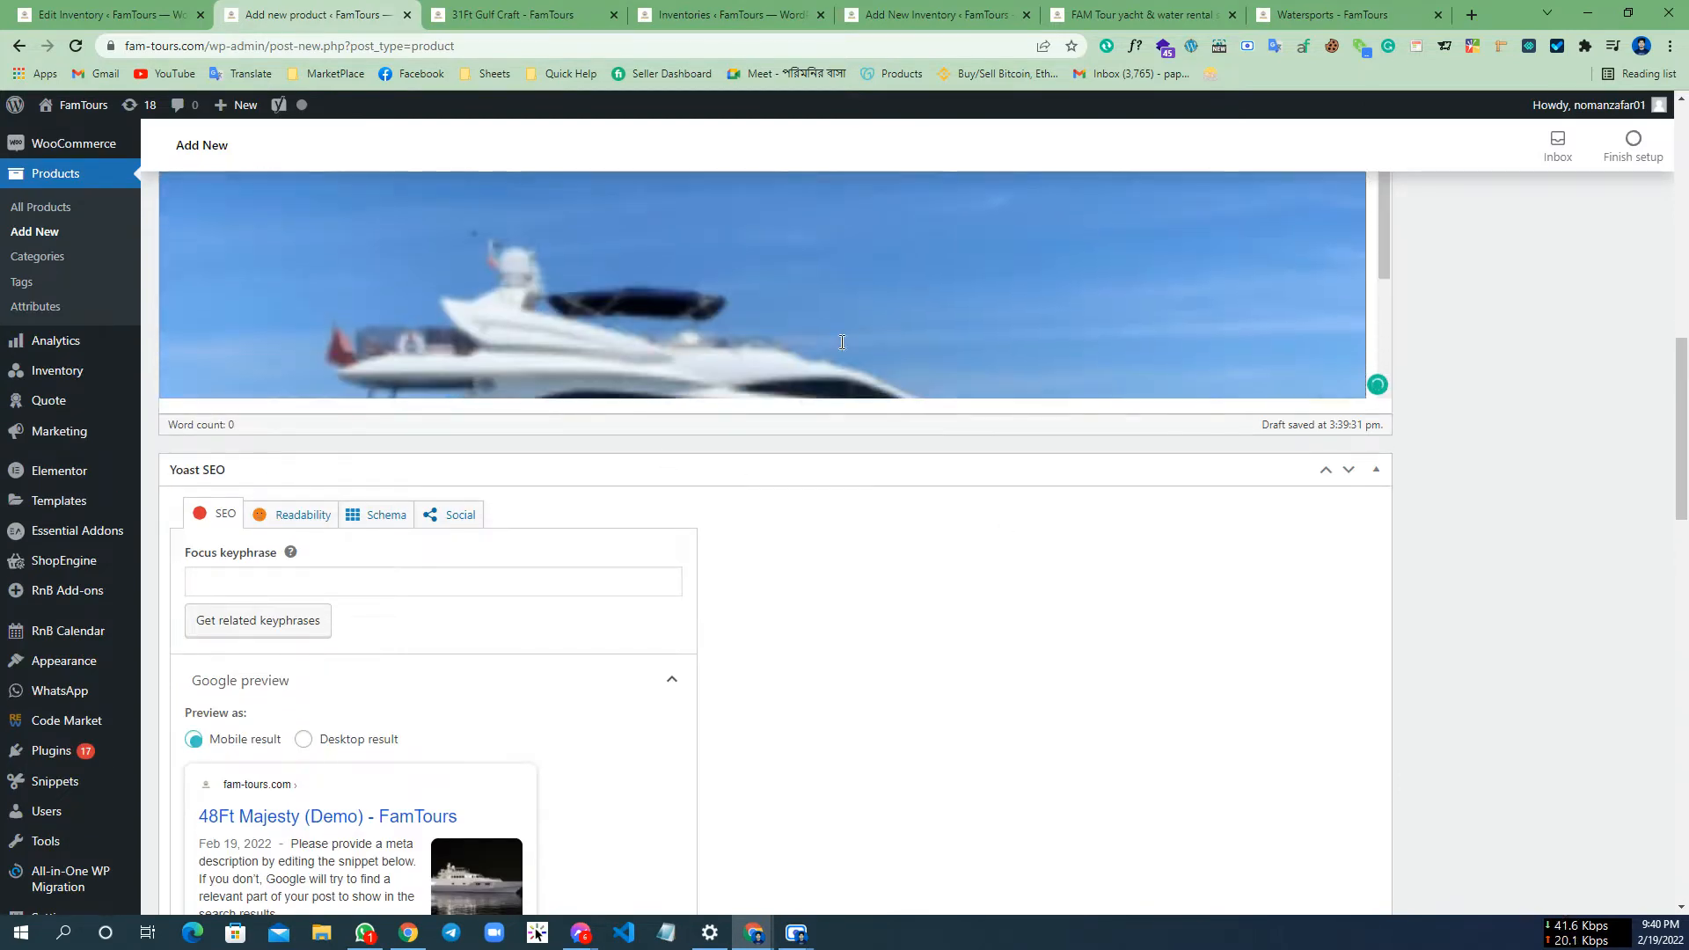
pyautogui.scroll(-5, 871, 305)
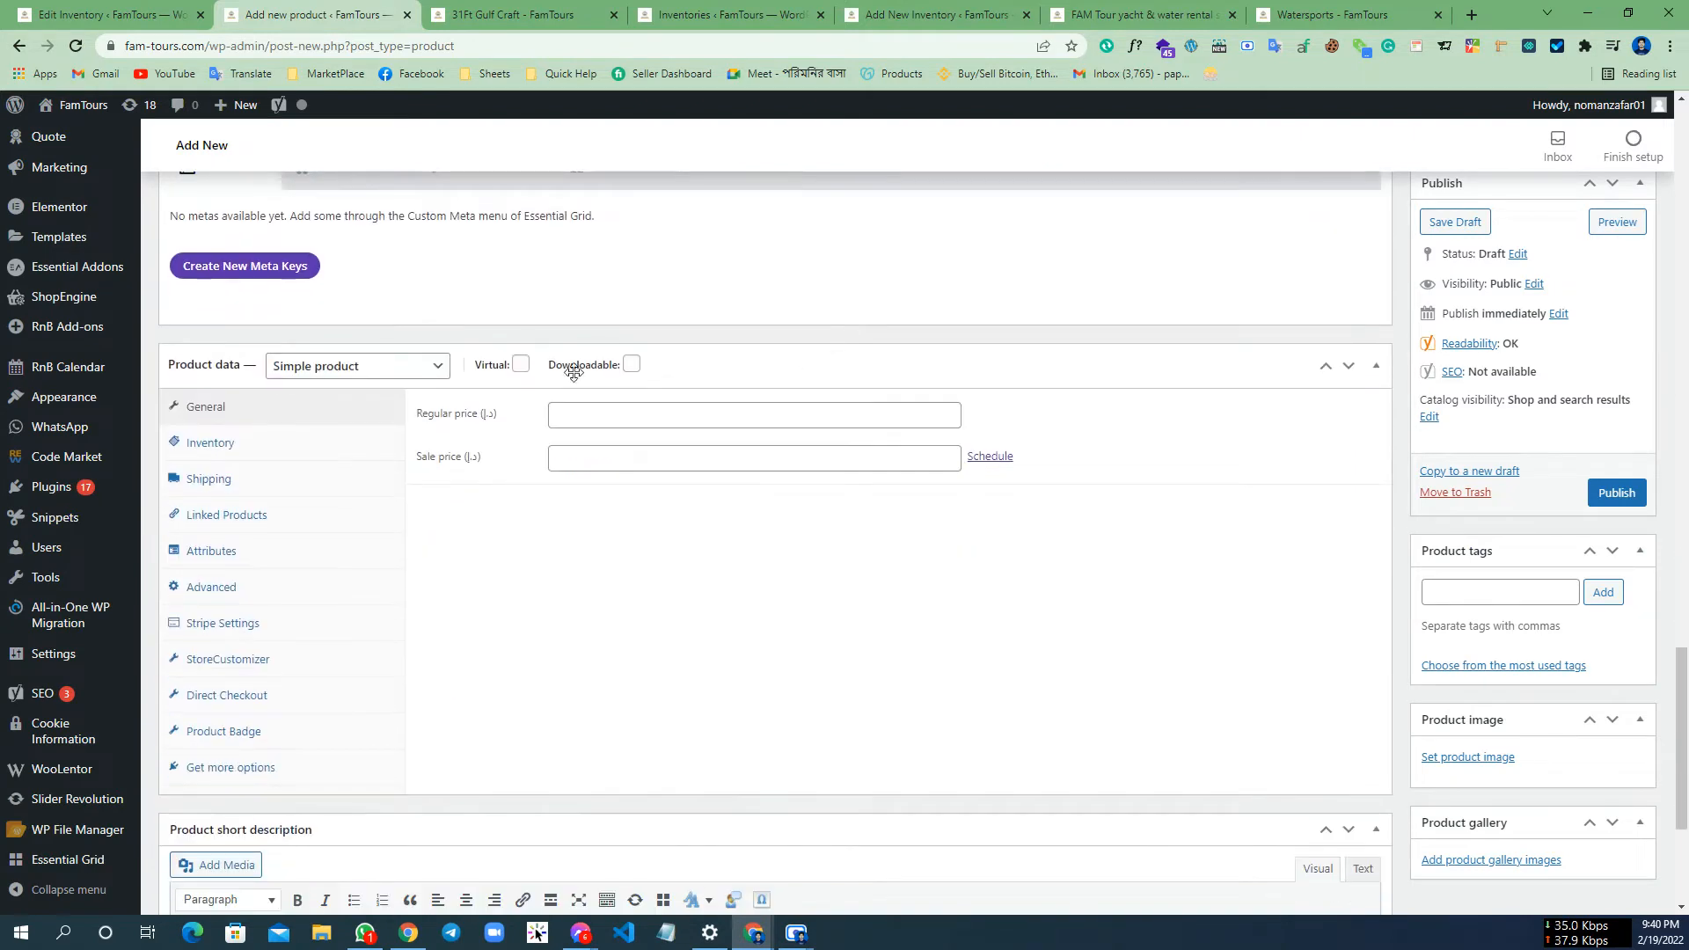
pyautogui.click(294, 376)
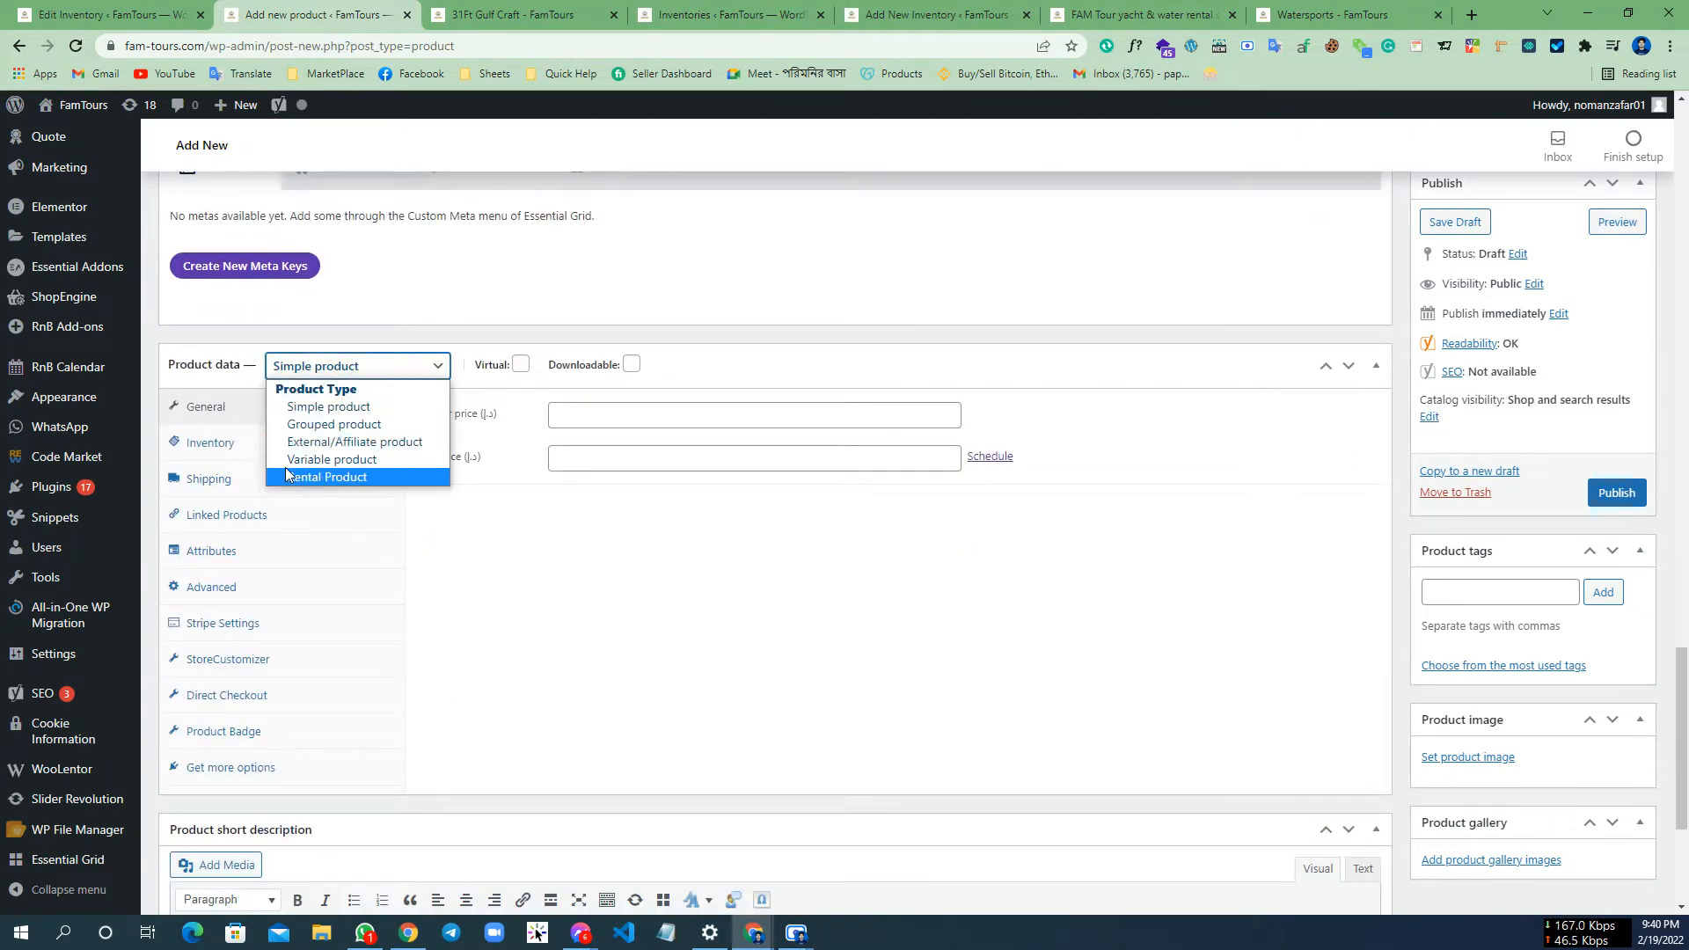
pyautogui.click(334, 476)
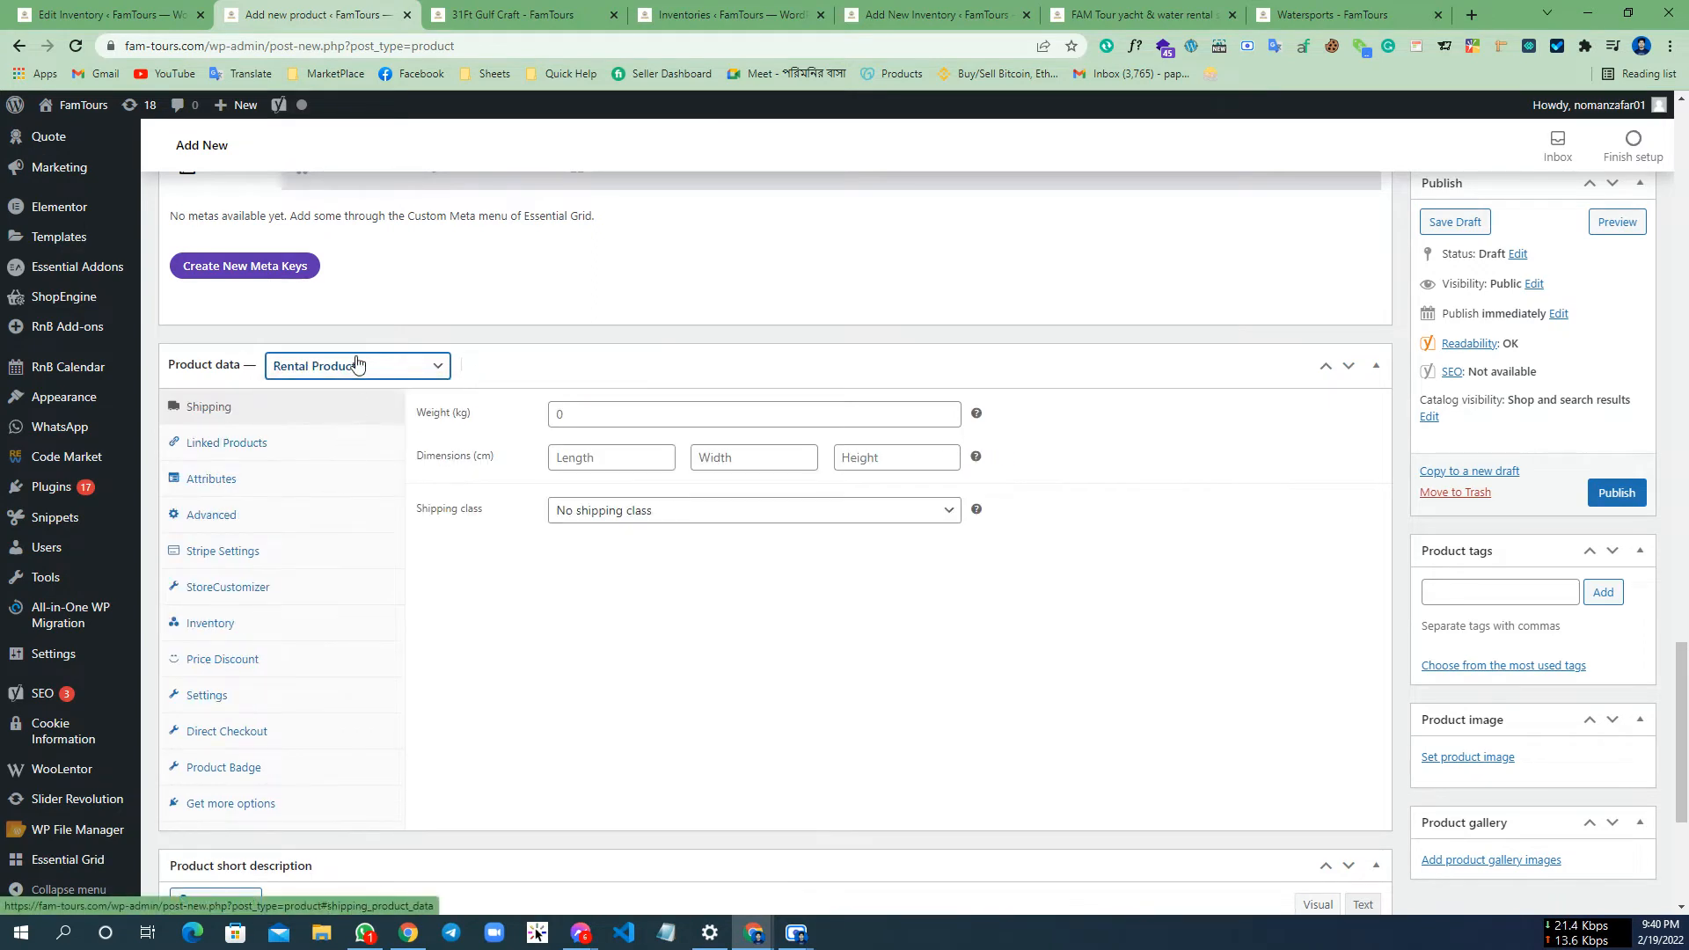
# Link the inventory "48Ft Majesty (Demo)" to the rental product
pyautogui.click(194, 627)
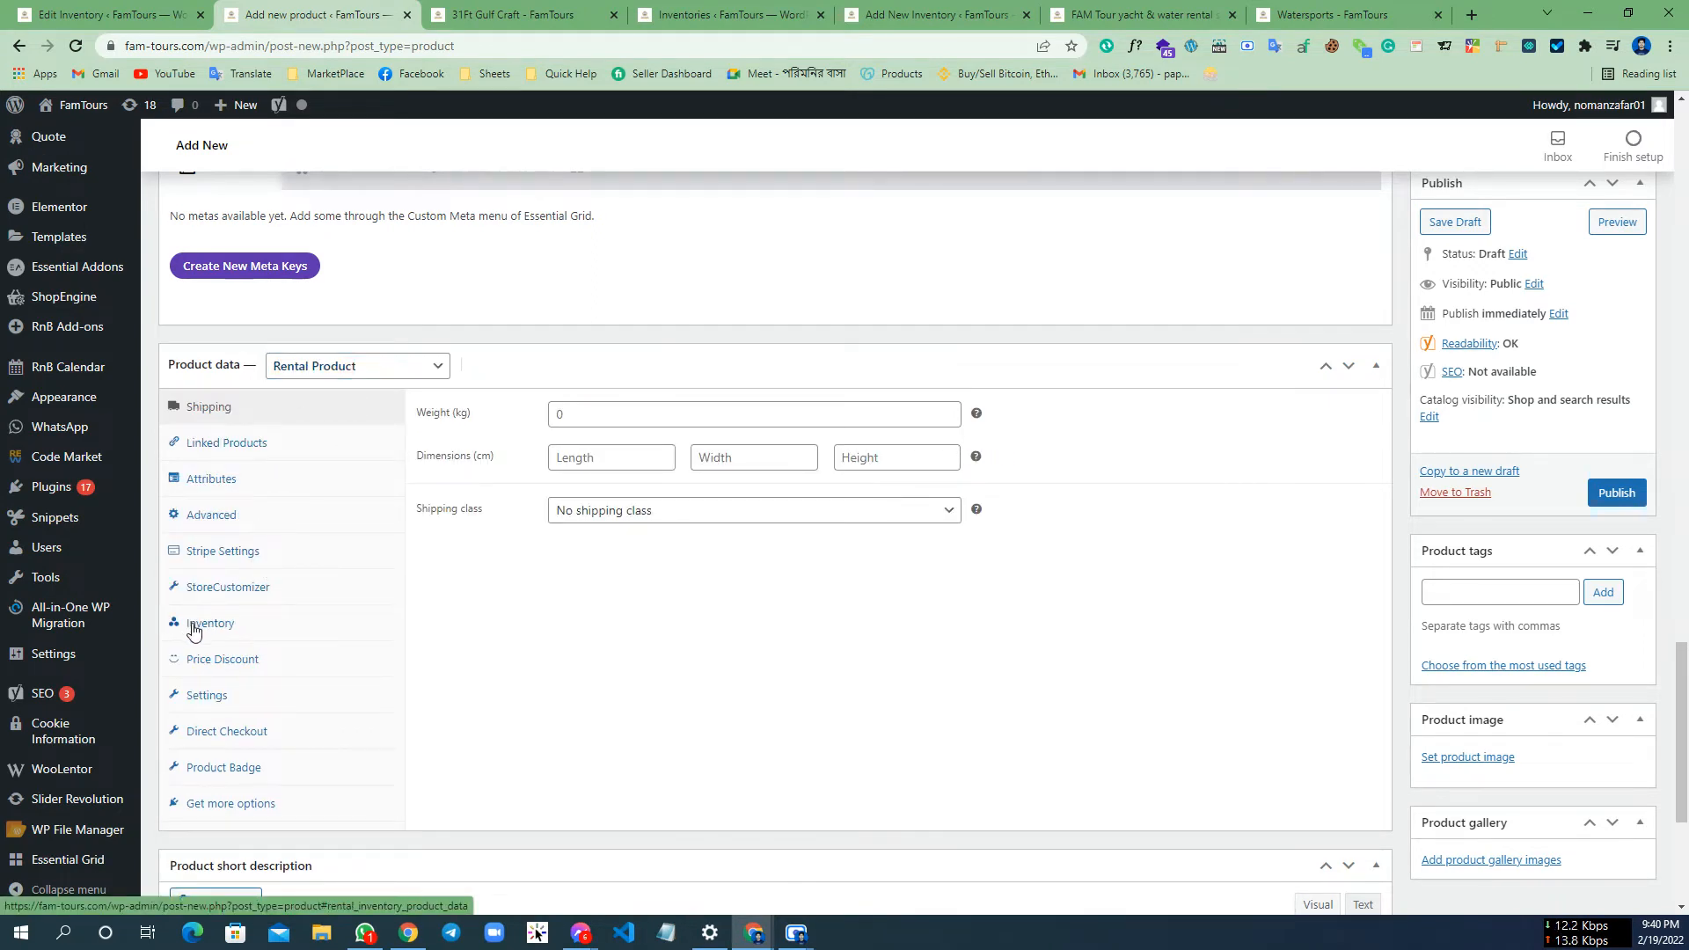
pyautogui.click(610, 481)
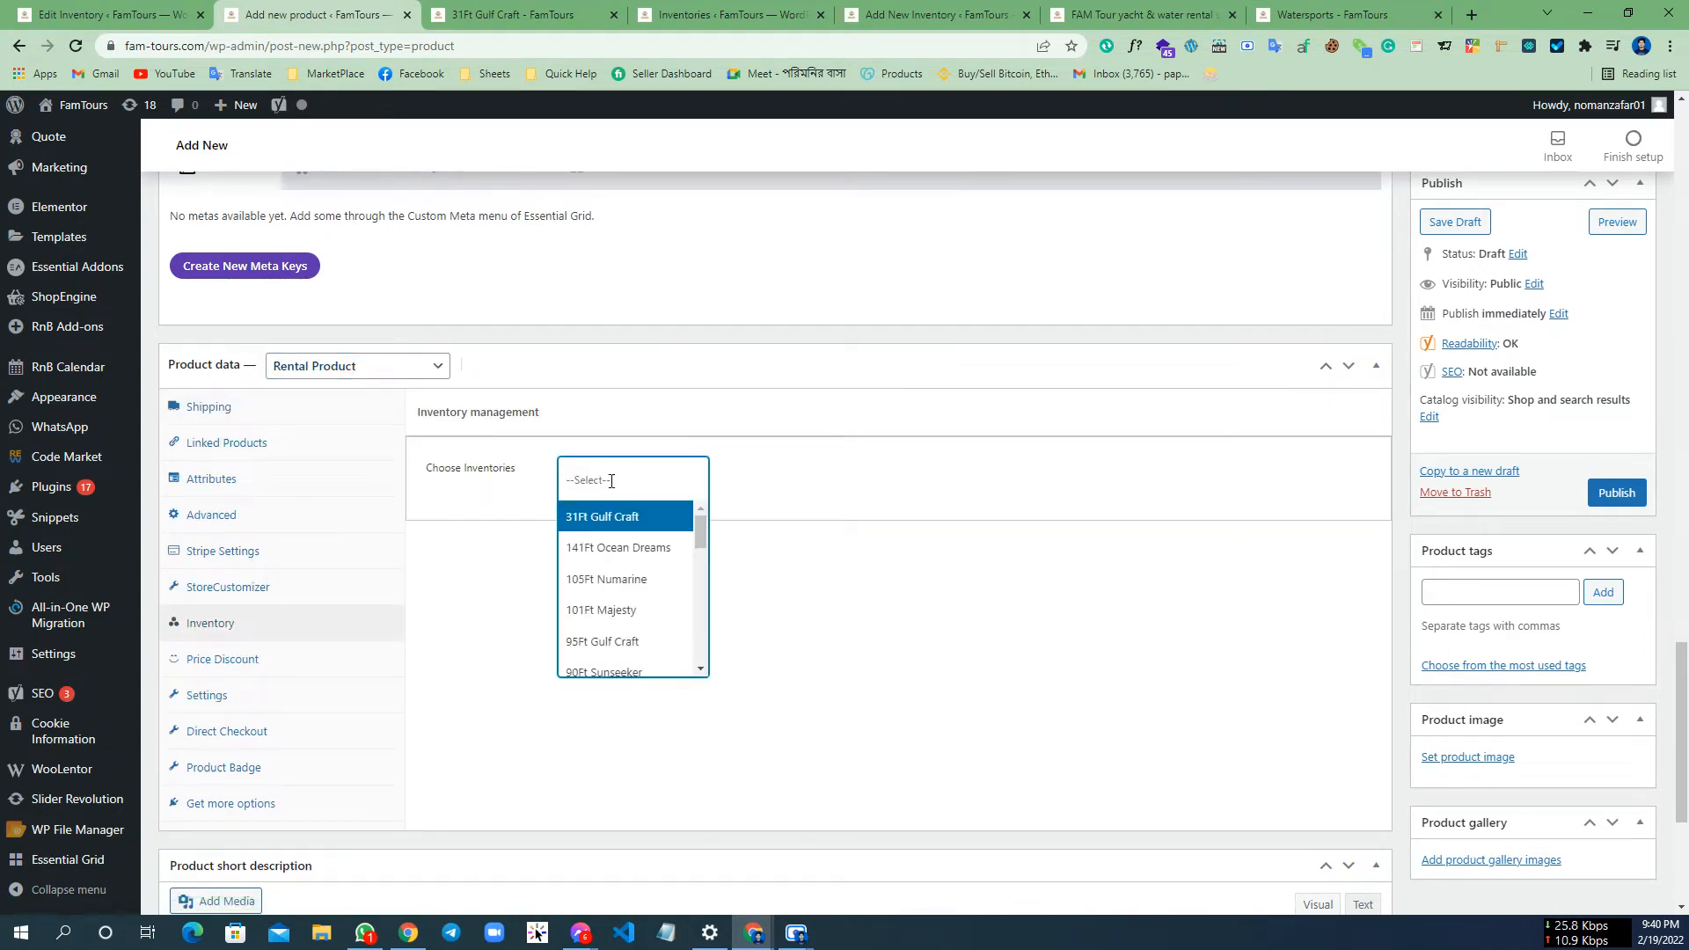
pyautogui.write('48Ft Majesty')
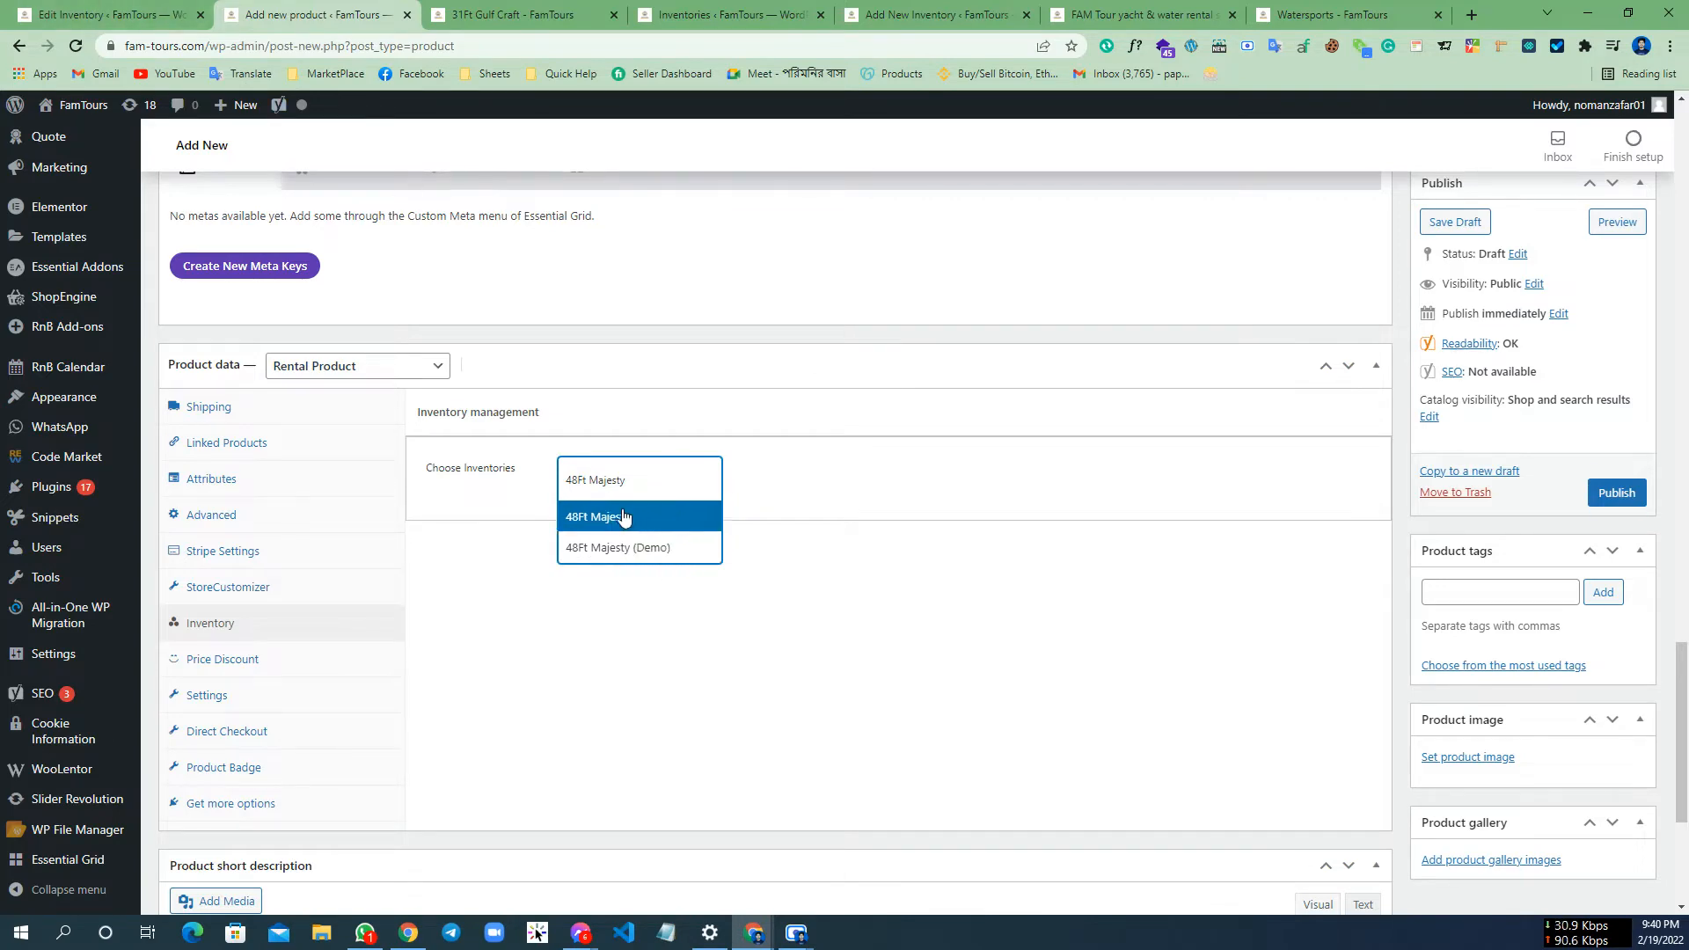
pyautogui.click(614, 550)
# Assign the product to the Watersports category
pyautogui.scroll(15, 434, 502)
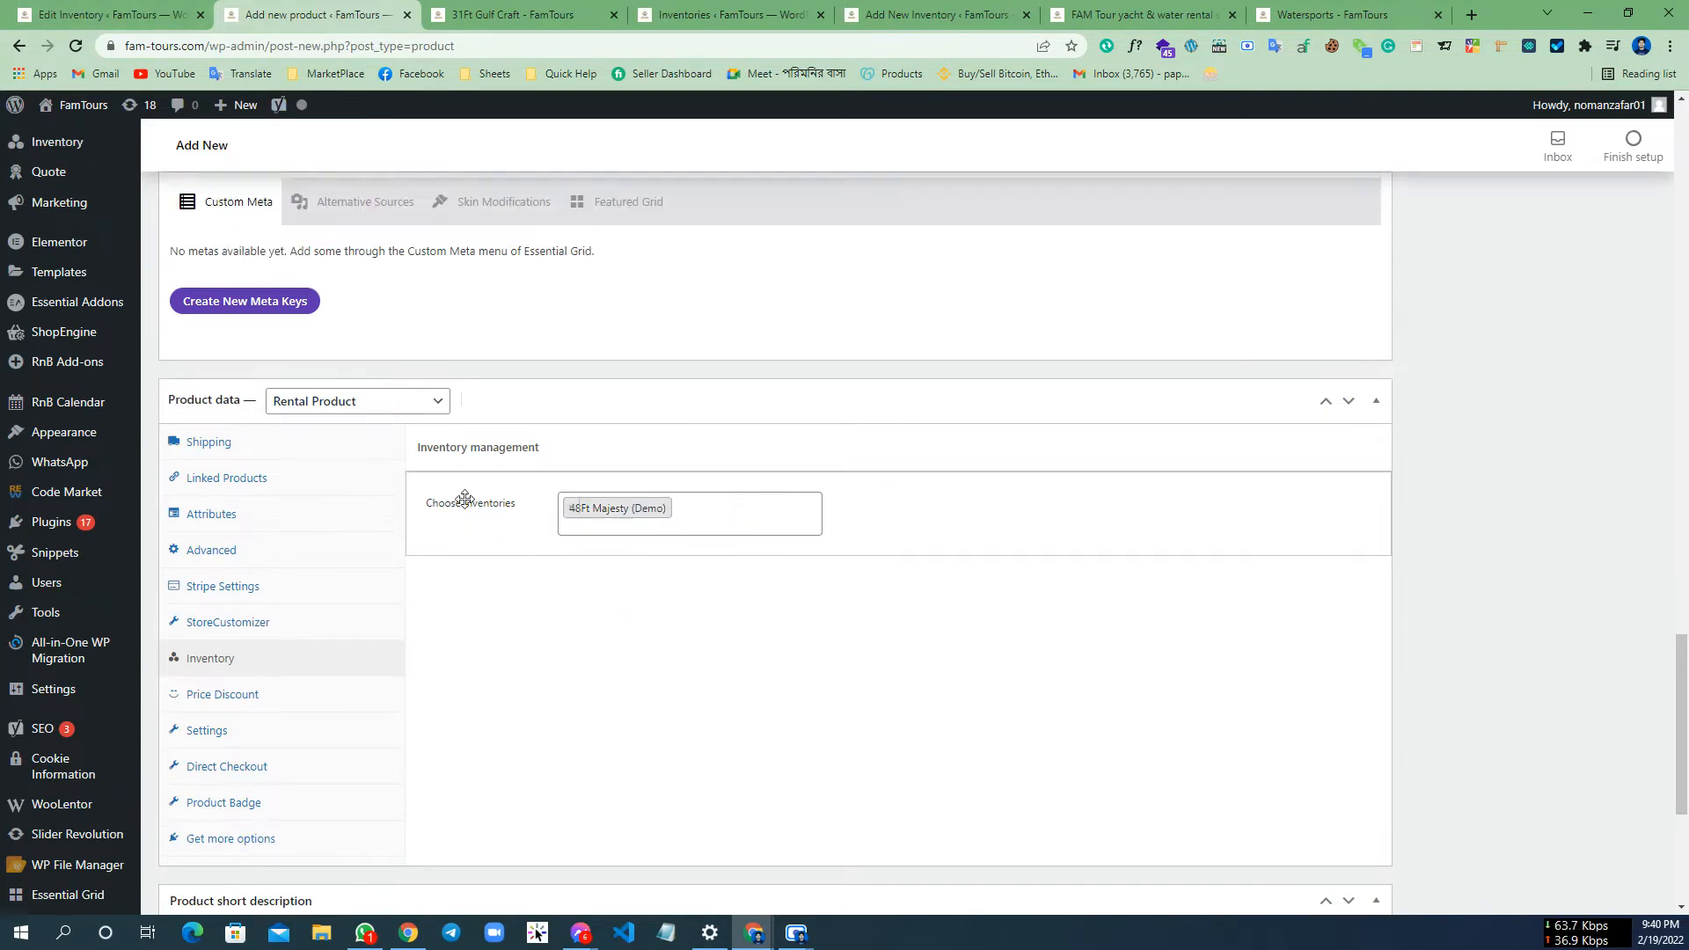
pyautogui.scroll(5, 1628, 387)
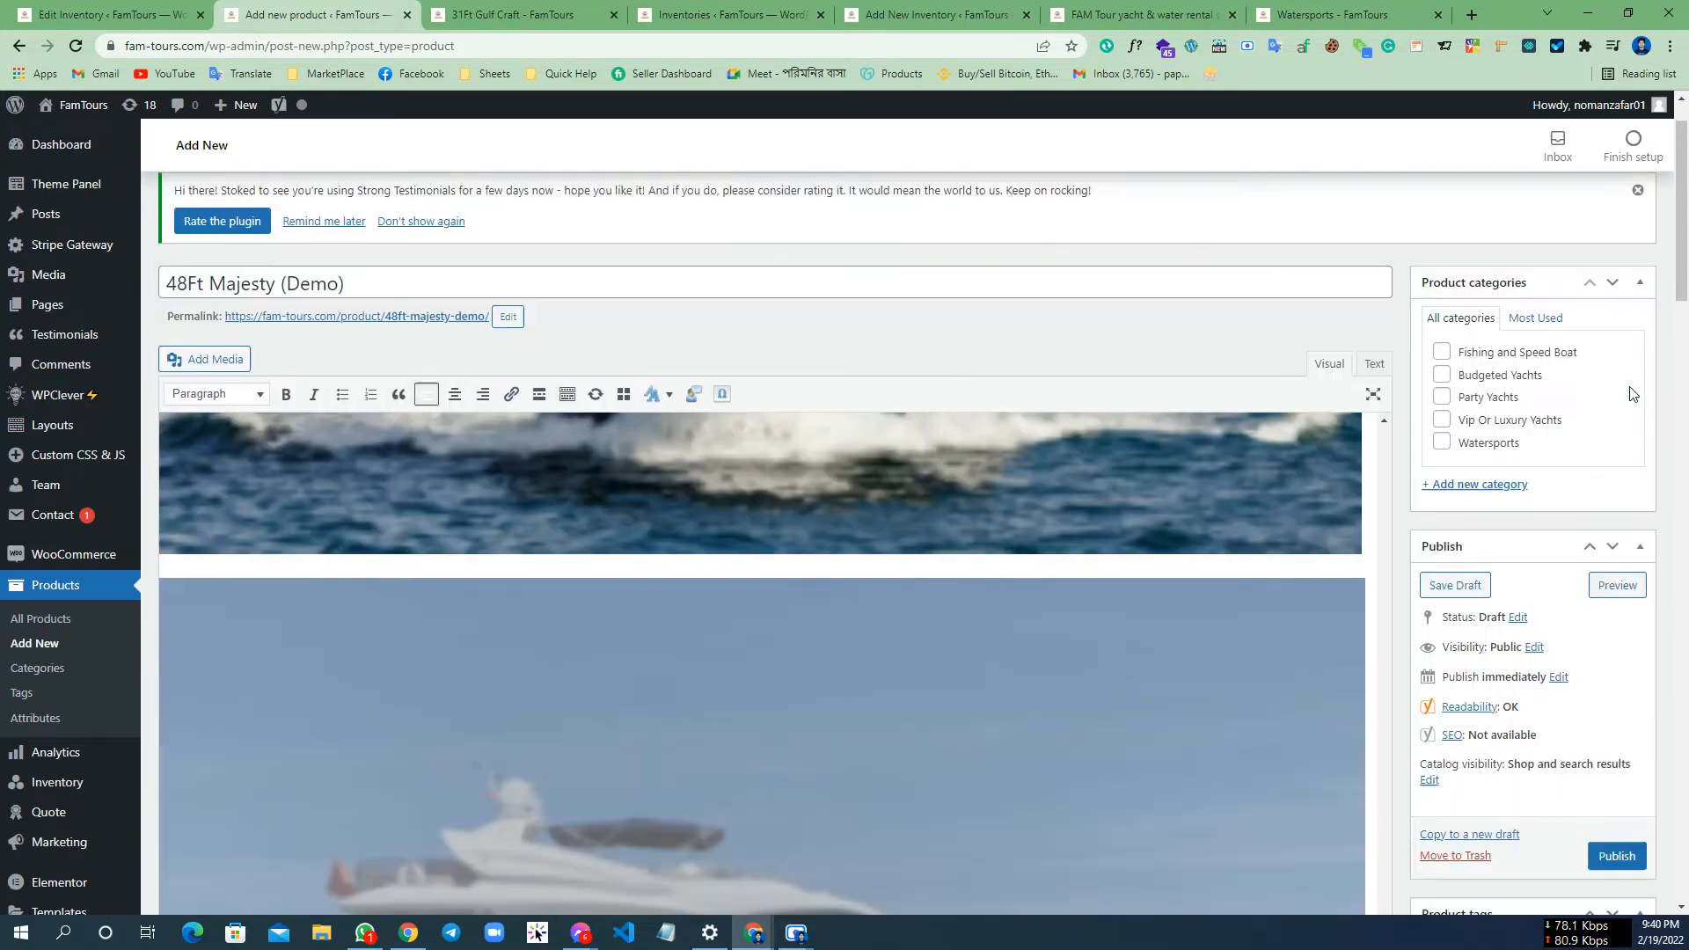
pyautogui.scroll(-3, 1598, 388)
pyautogui.scroll(3, 1557, 358)
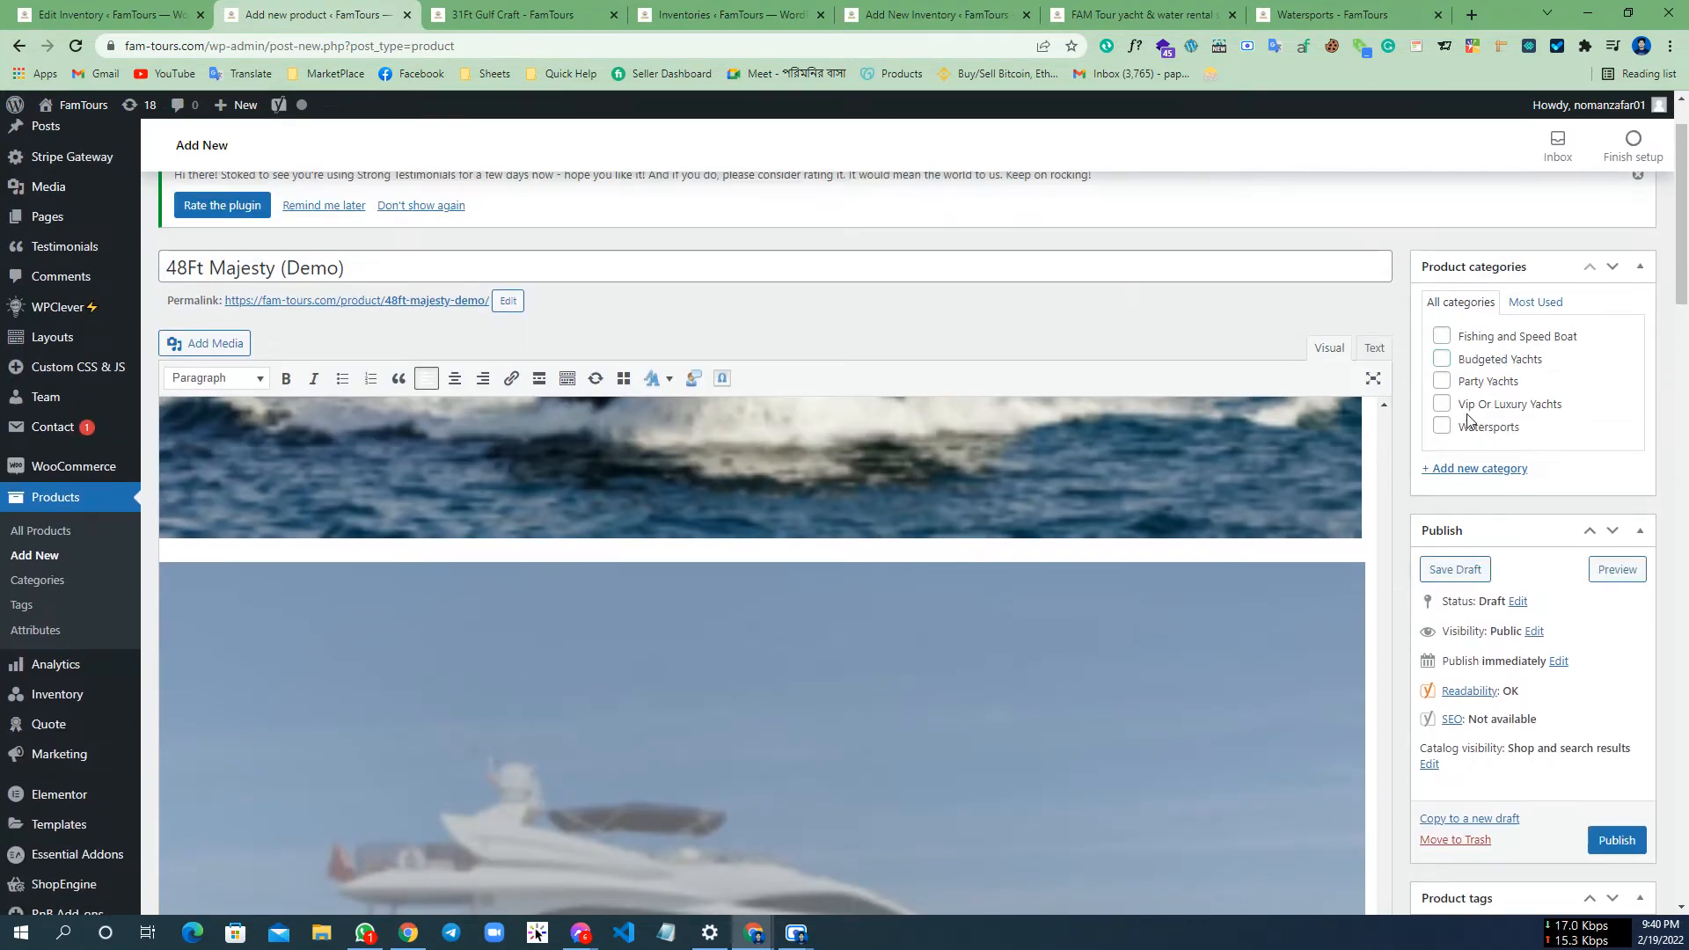
pyautogui.click(1442, 430)
# Set the white yacht picture fam-tours-18.png from the media library as the product image
pyautogui.scroll(-4, 1473, 431)
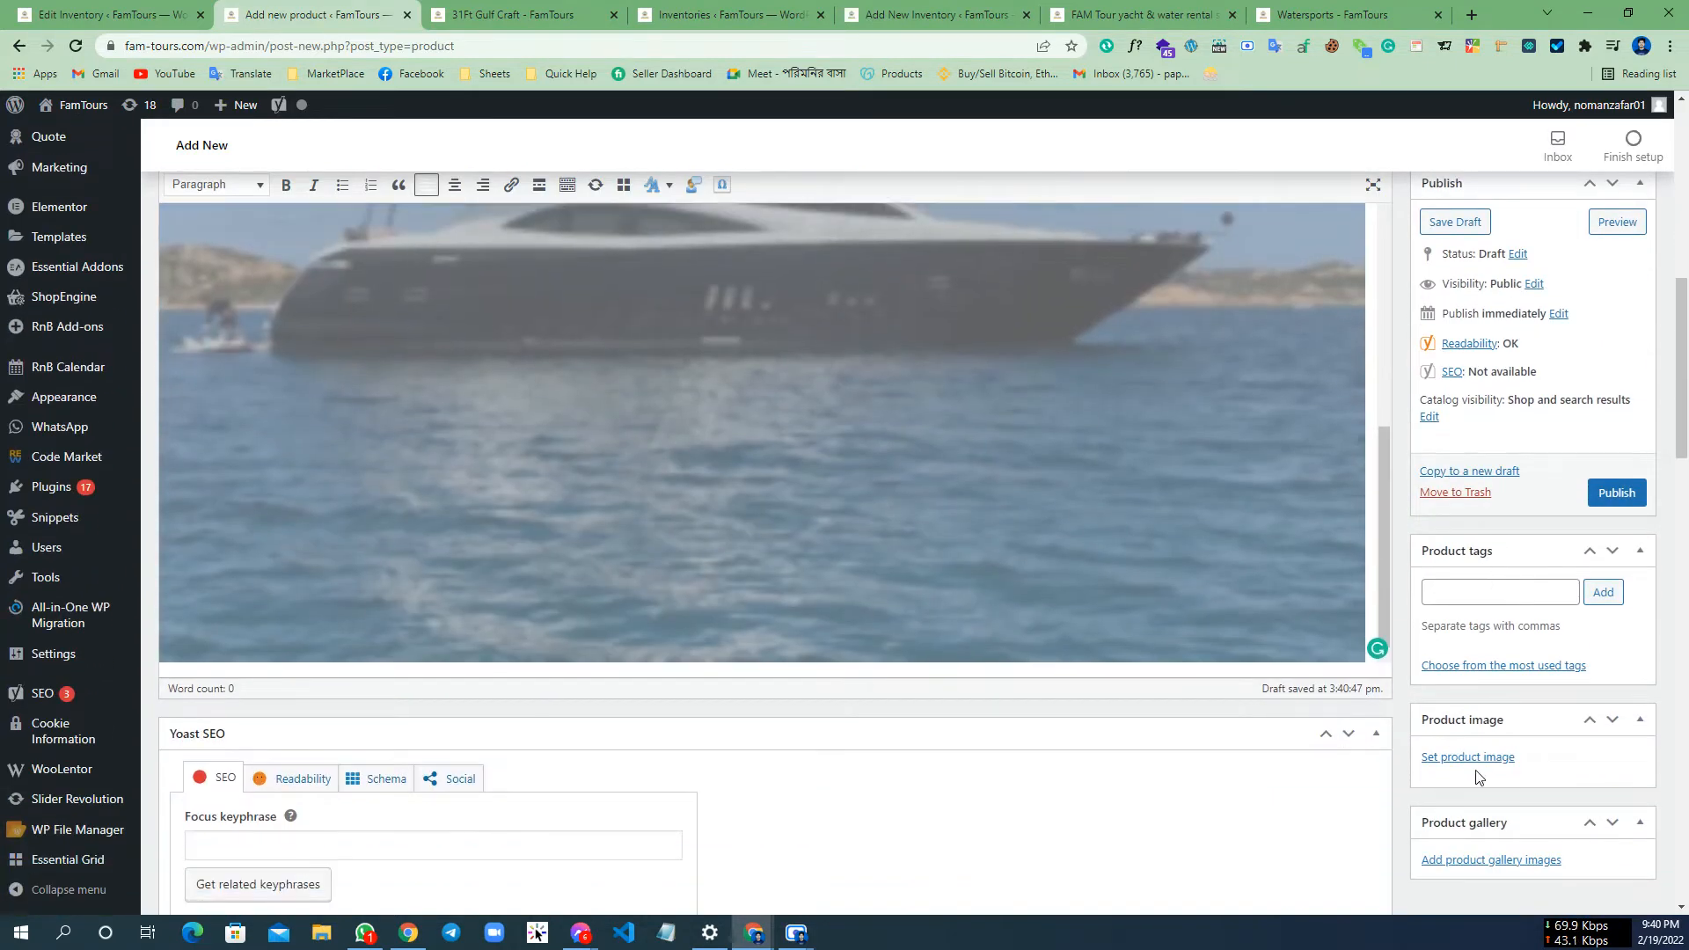
pyautogui.click(1467, 756)
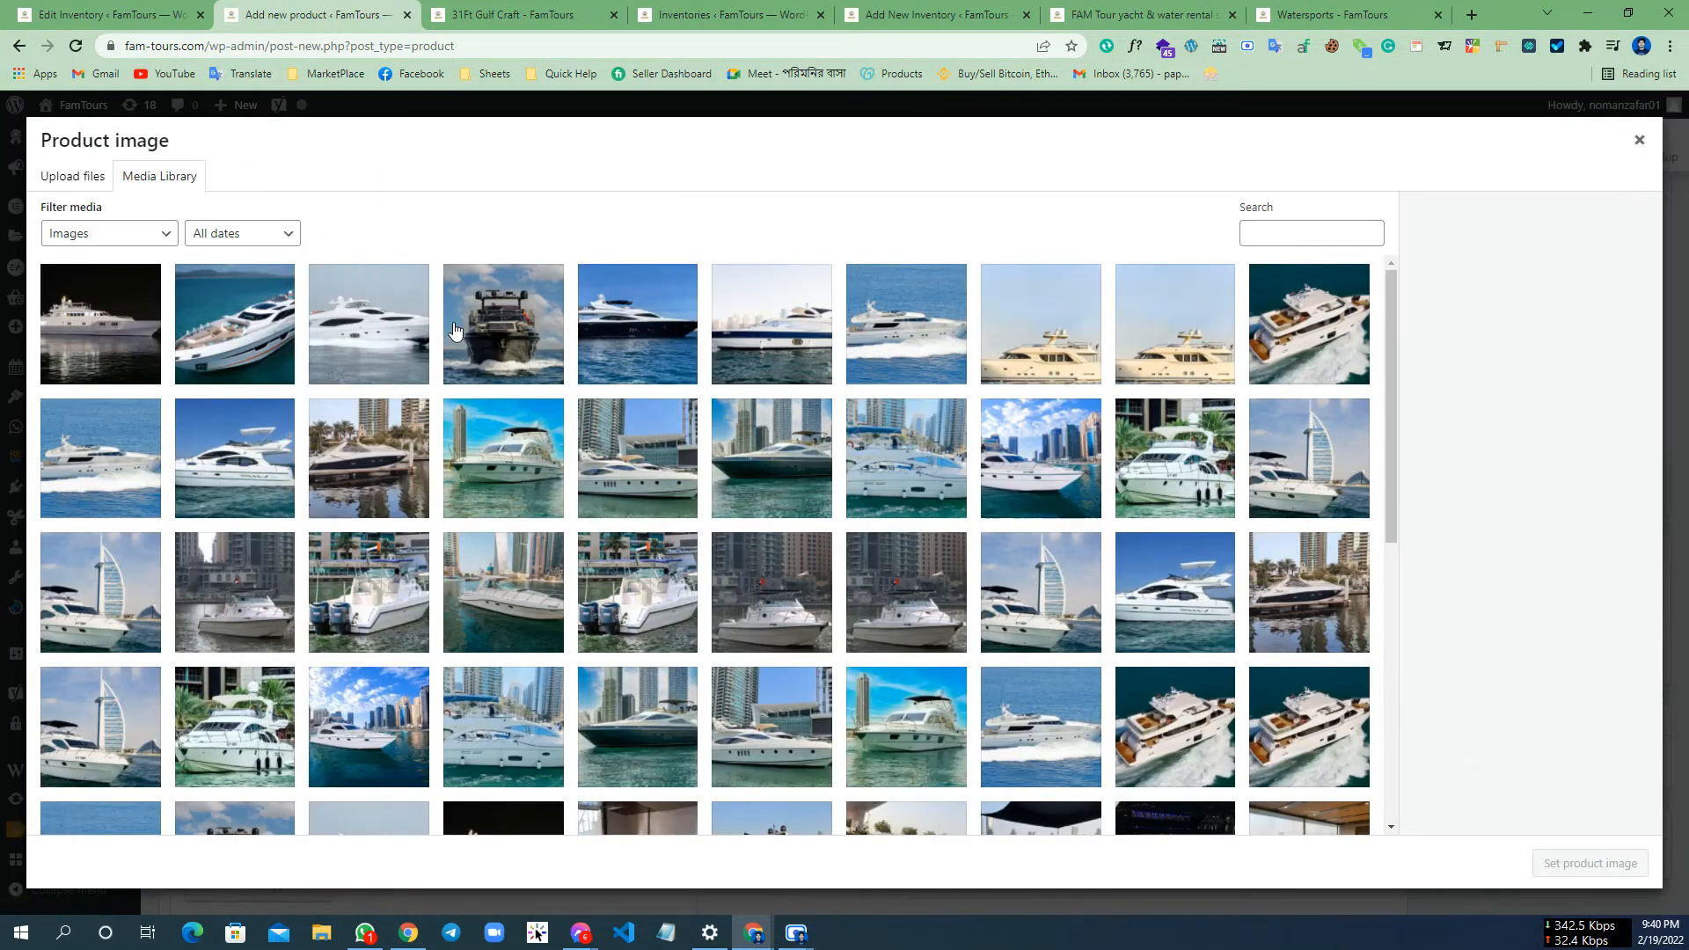
pyautogui.click(393, 327)
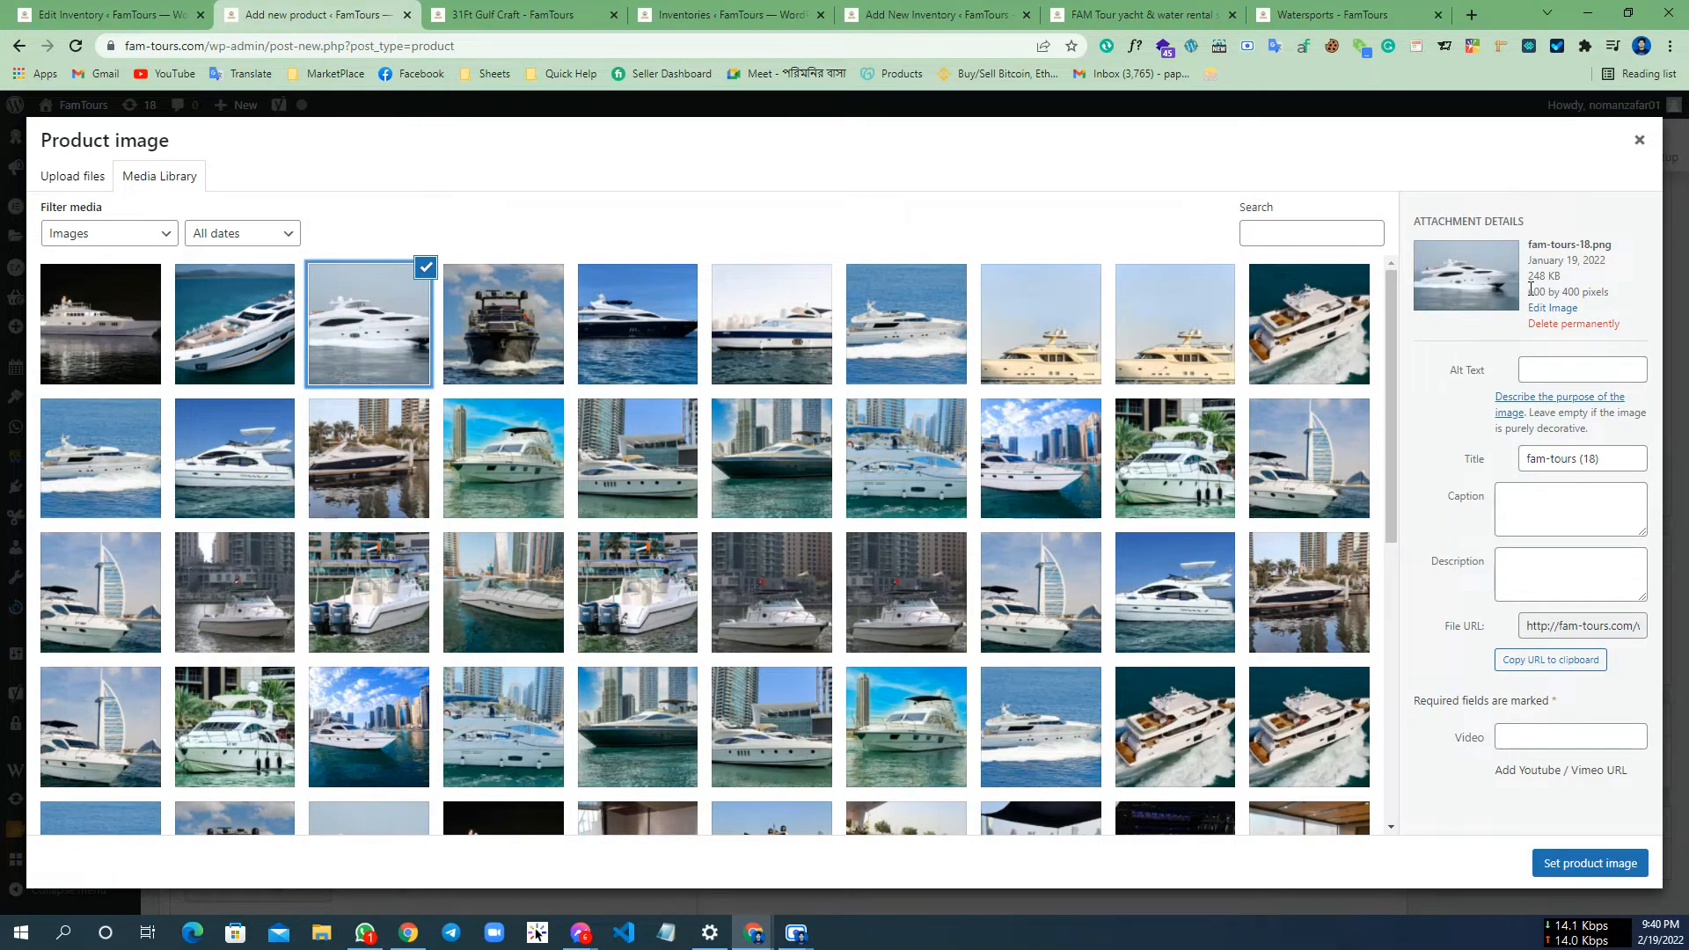
pyautogui.moveTo(1531, 288); pyautogui.dragTo(1611, 293)
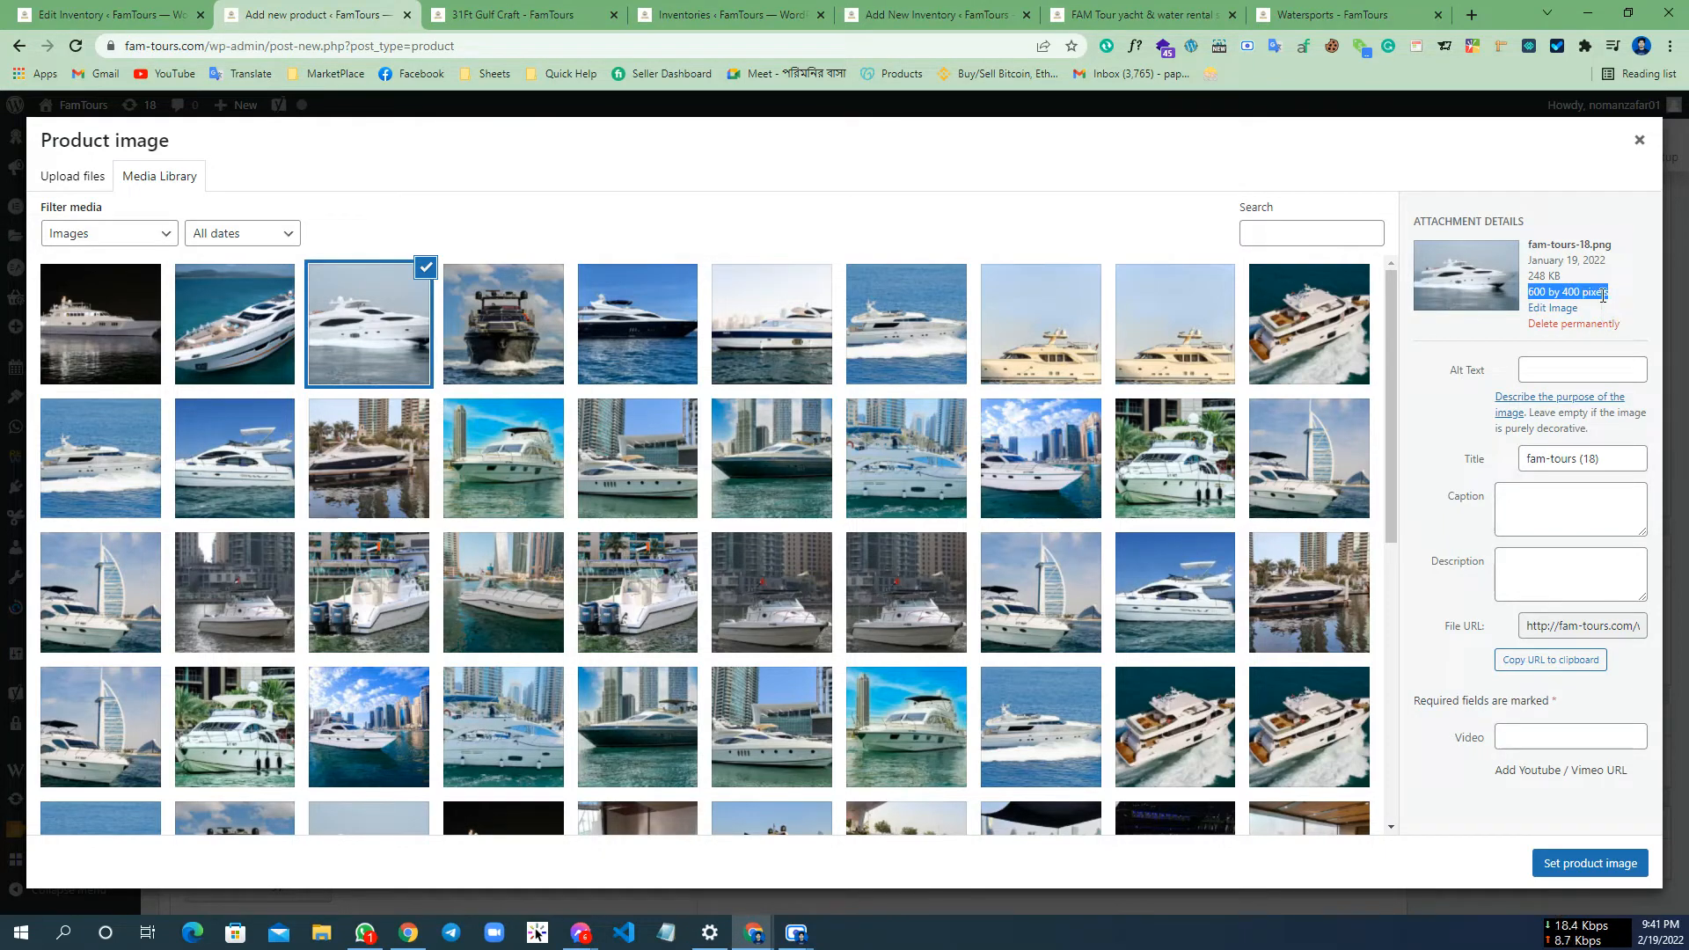
pyautogui.click(1604, 294)
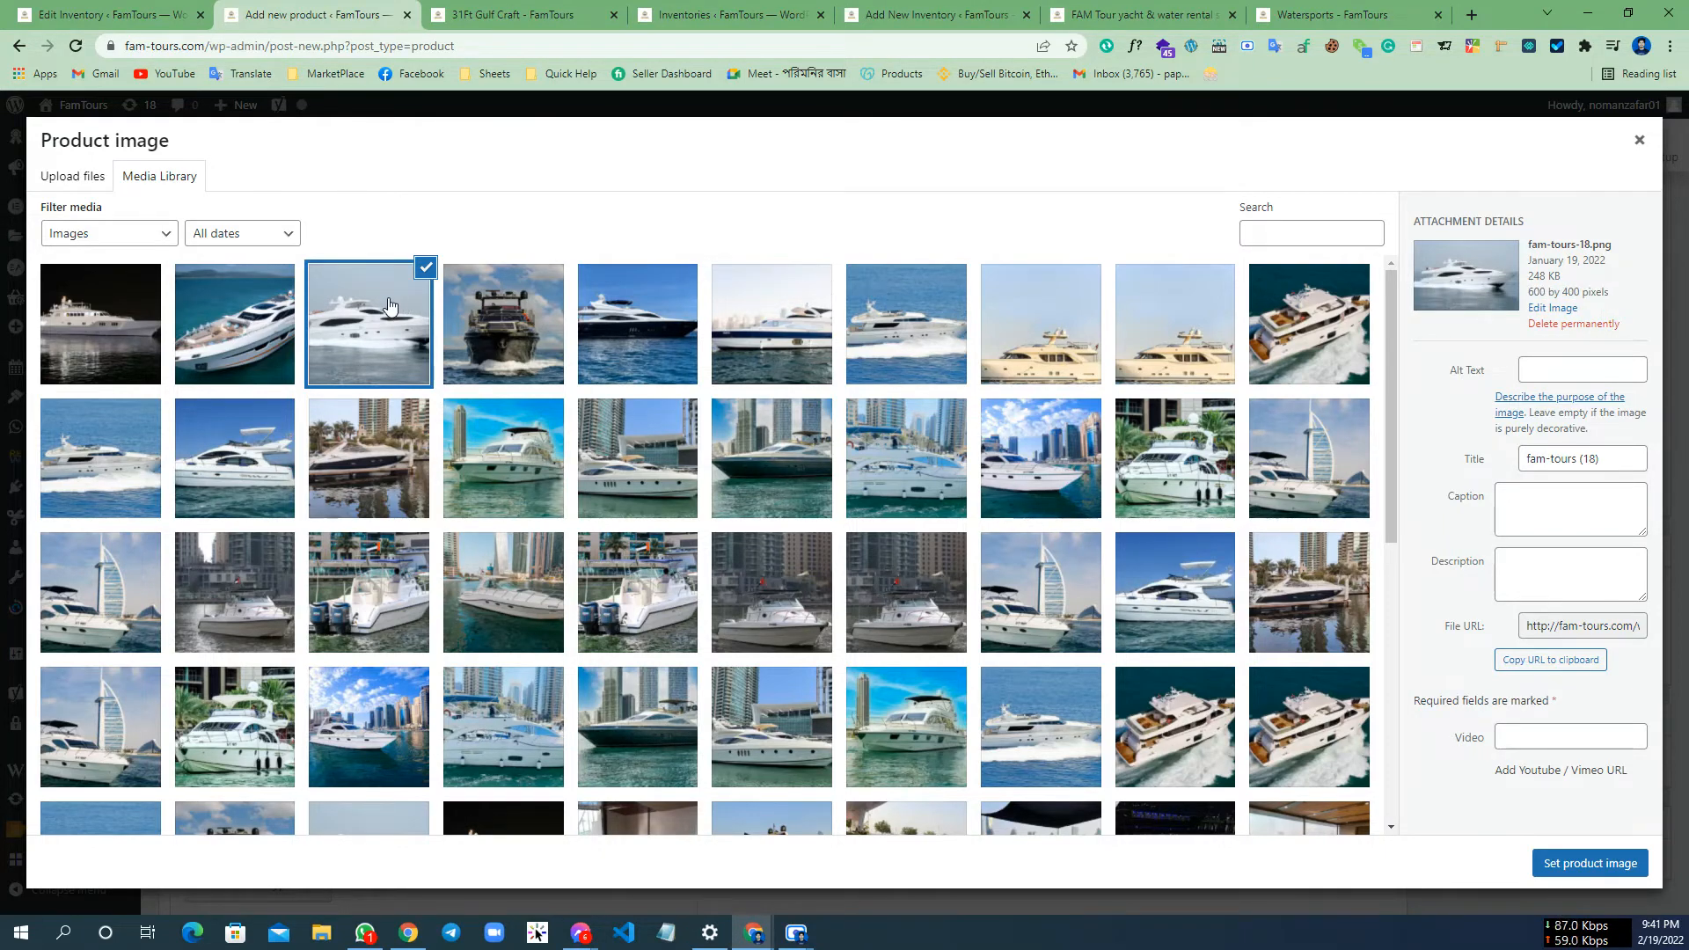
pyautogui.click(1607, 866)
pyautogui.scroll(-1, 1469, 748)
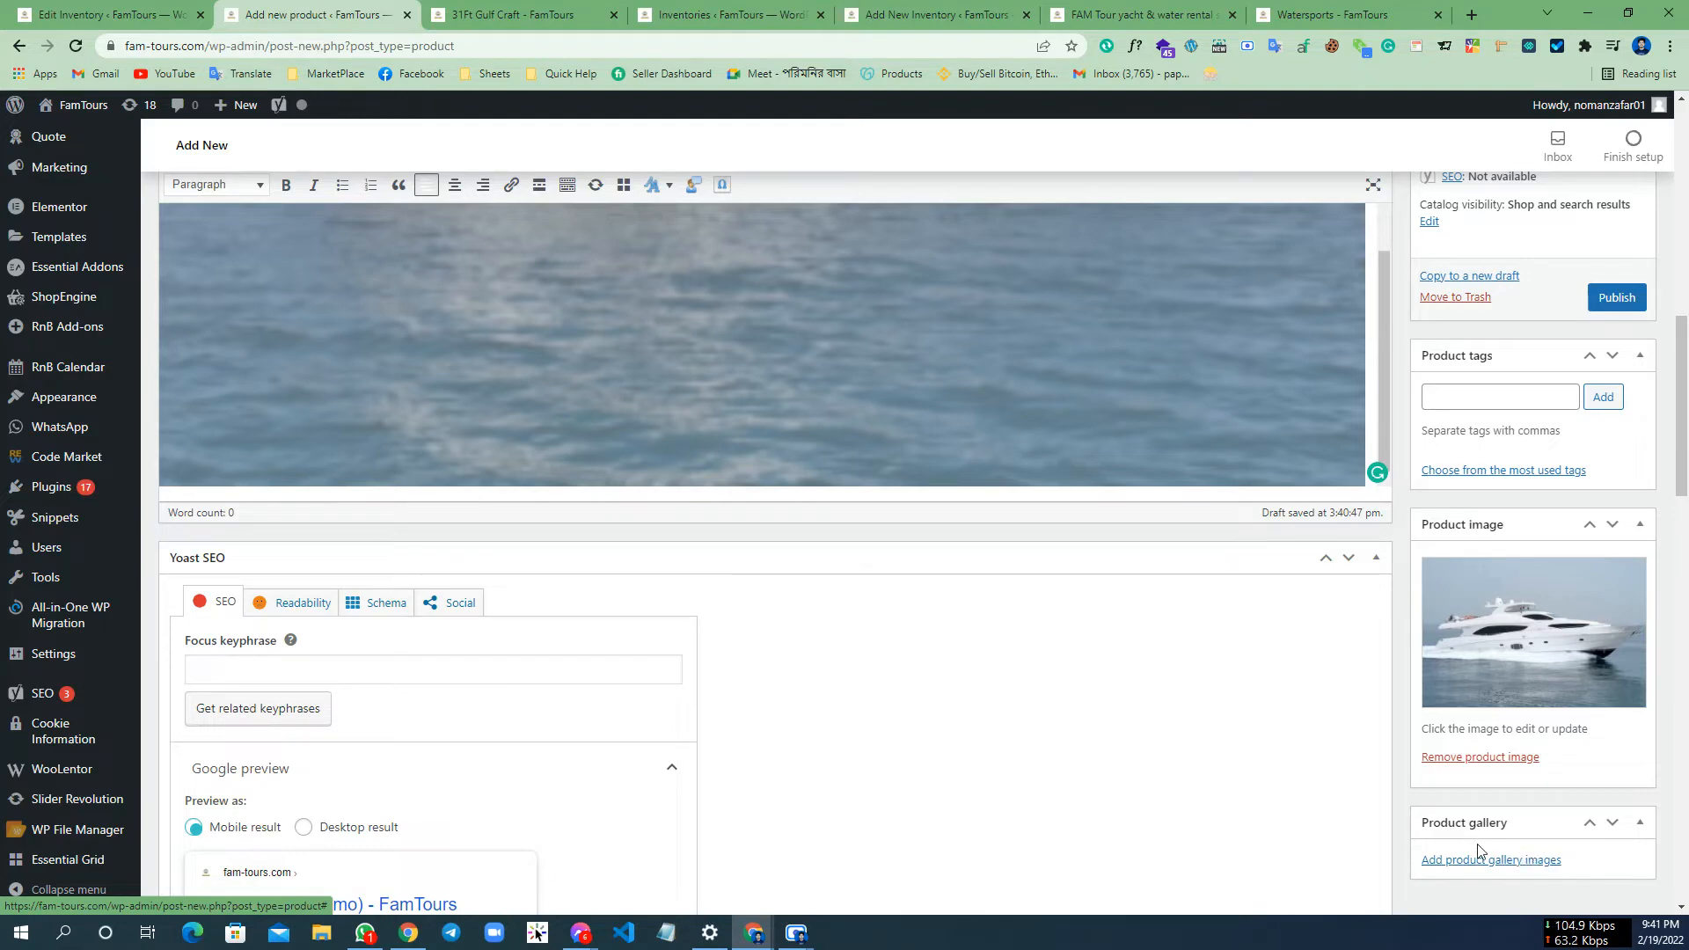
pyautogui.click(1502, 861)
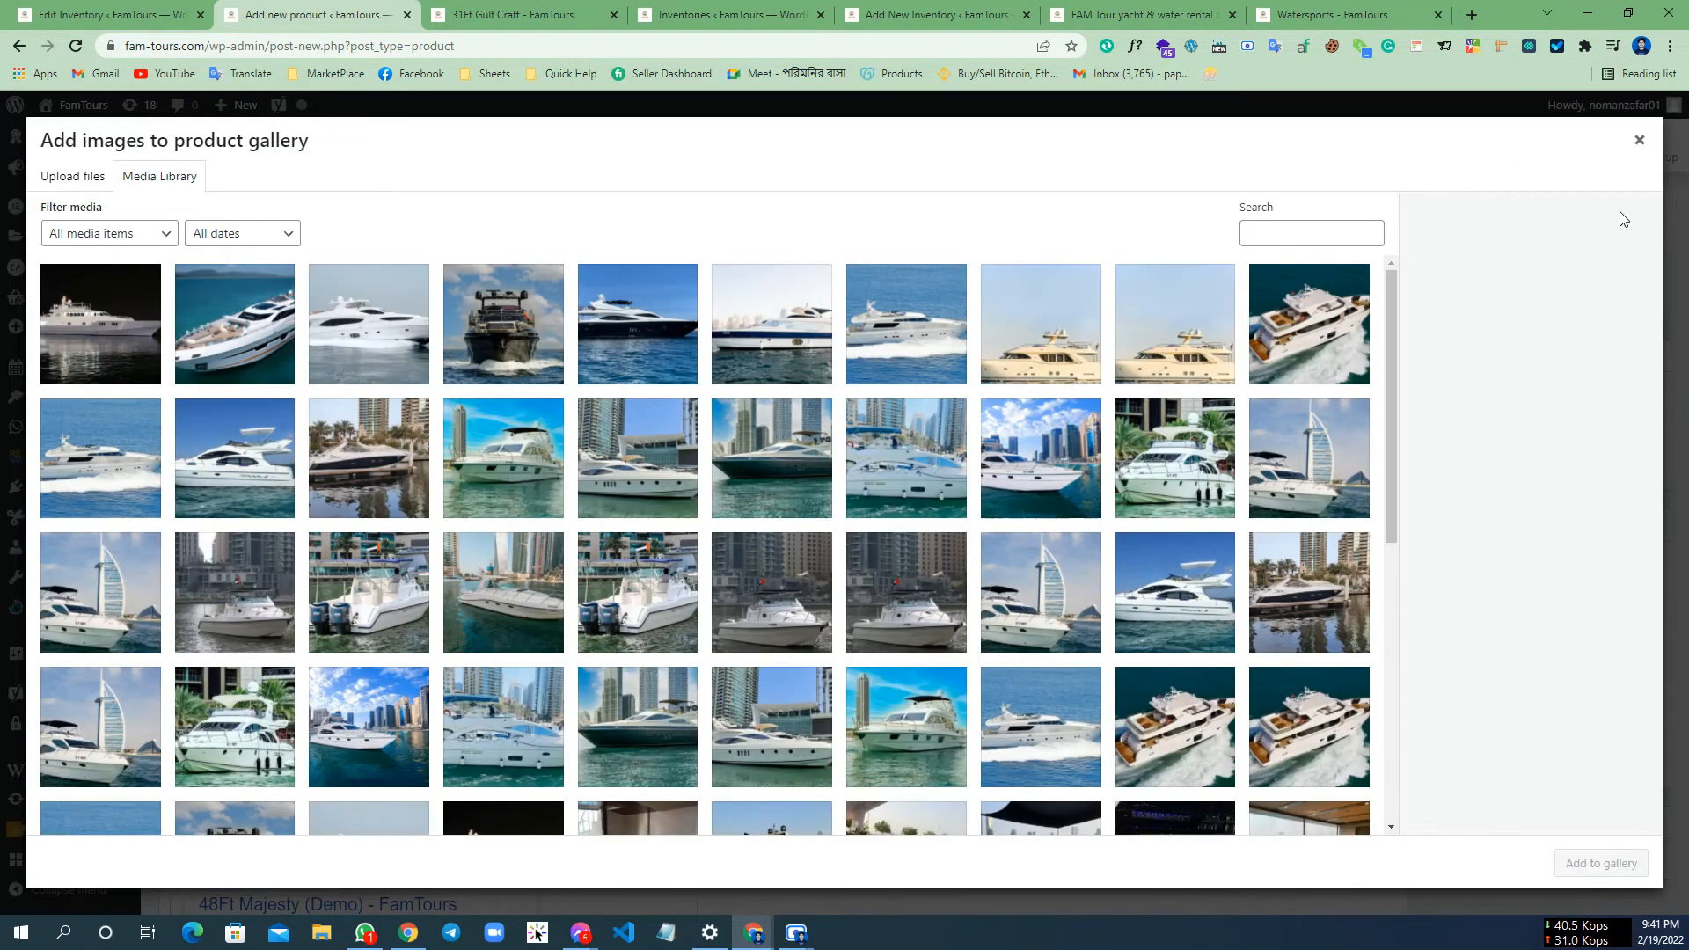
pyautogui.click(1638, 140)
# Publish the 48Ft Majesty (Demo) product
pyautogui.scroll(-1, 1549, 517)
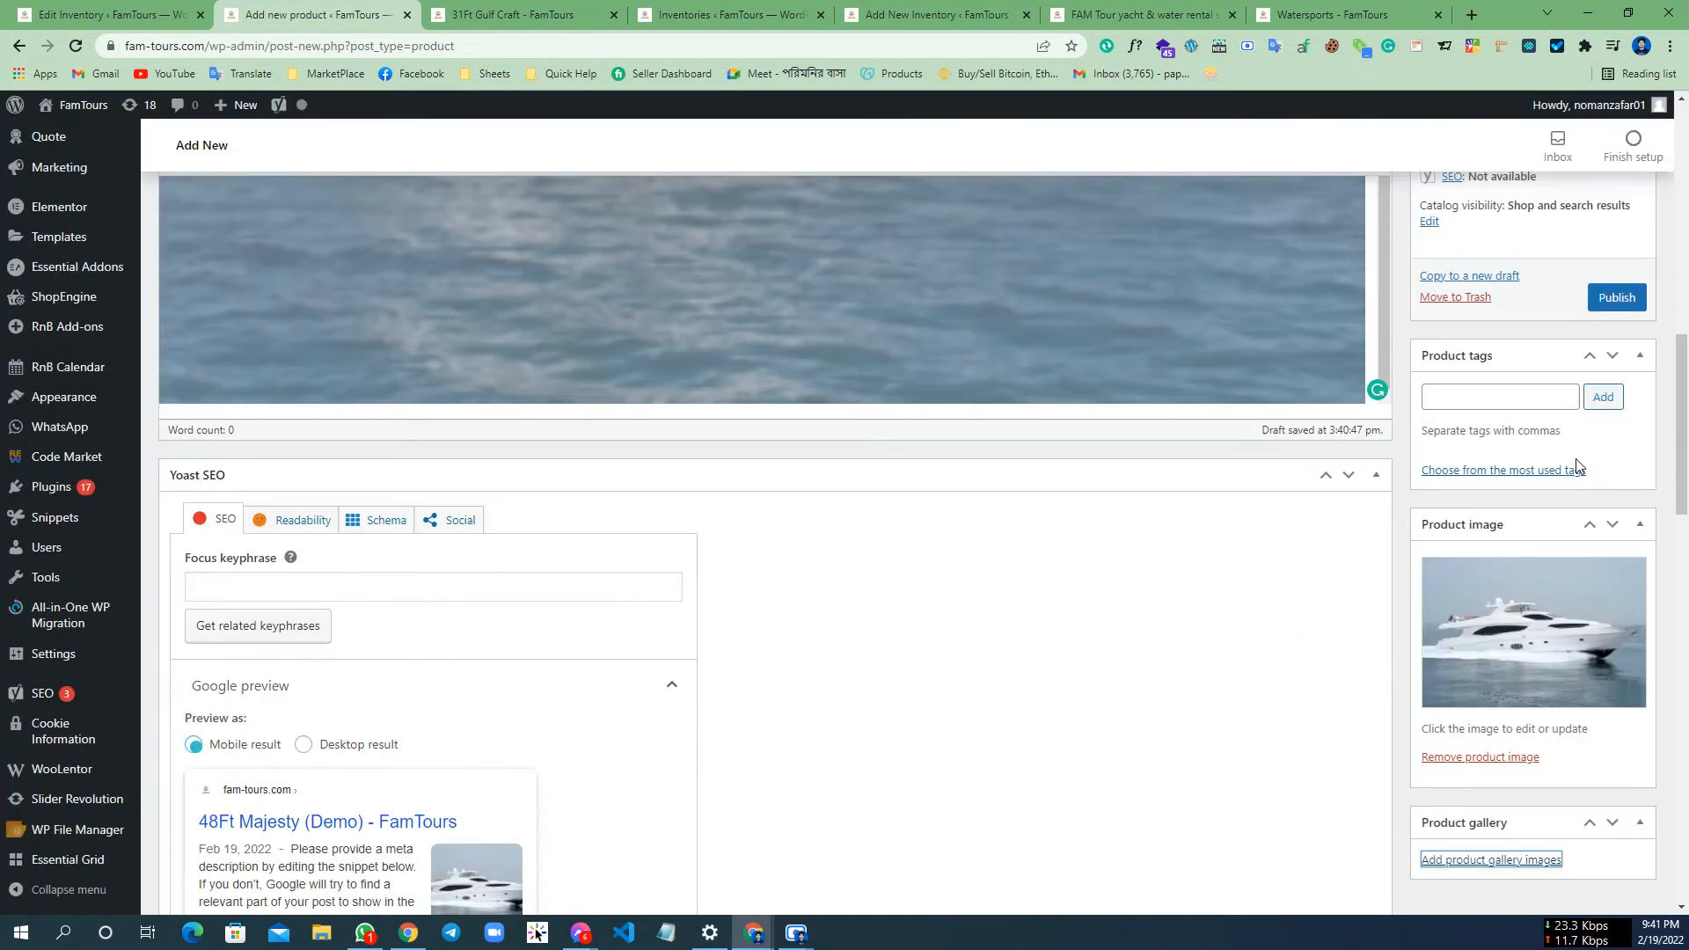
pyautogui.click(1617, 299)
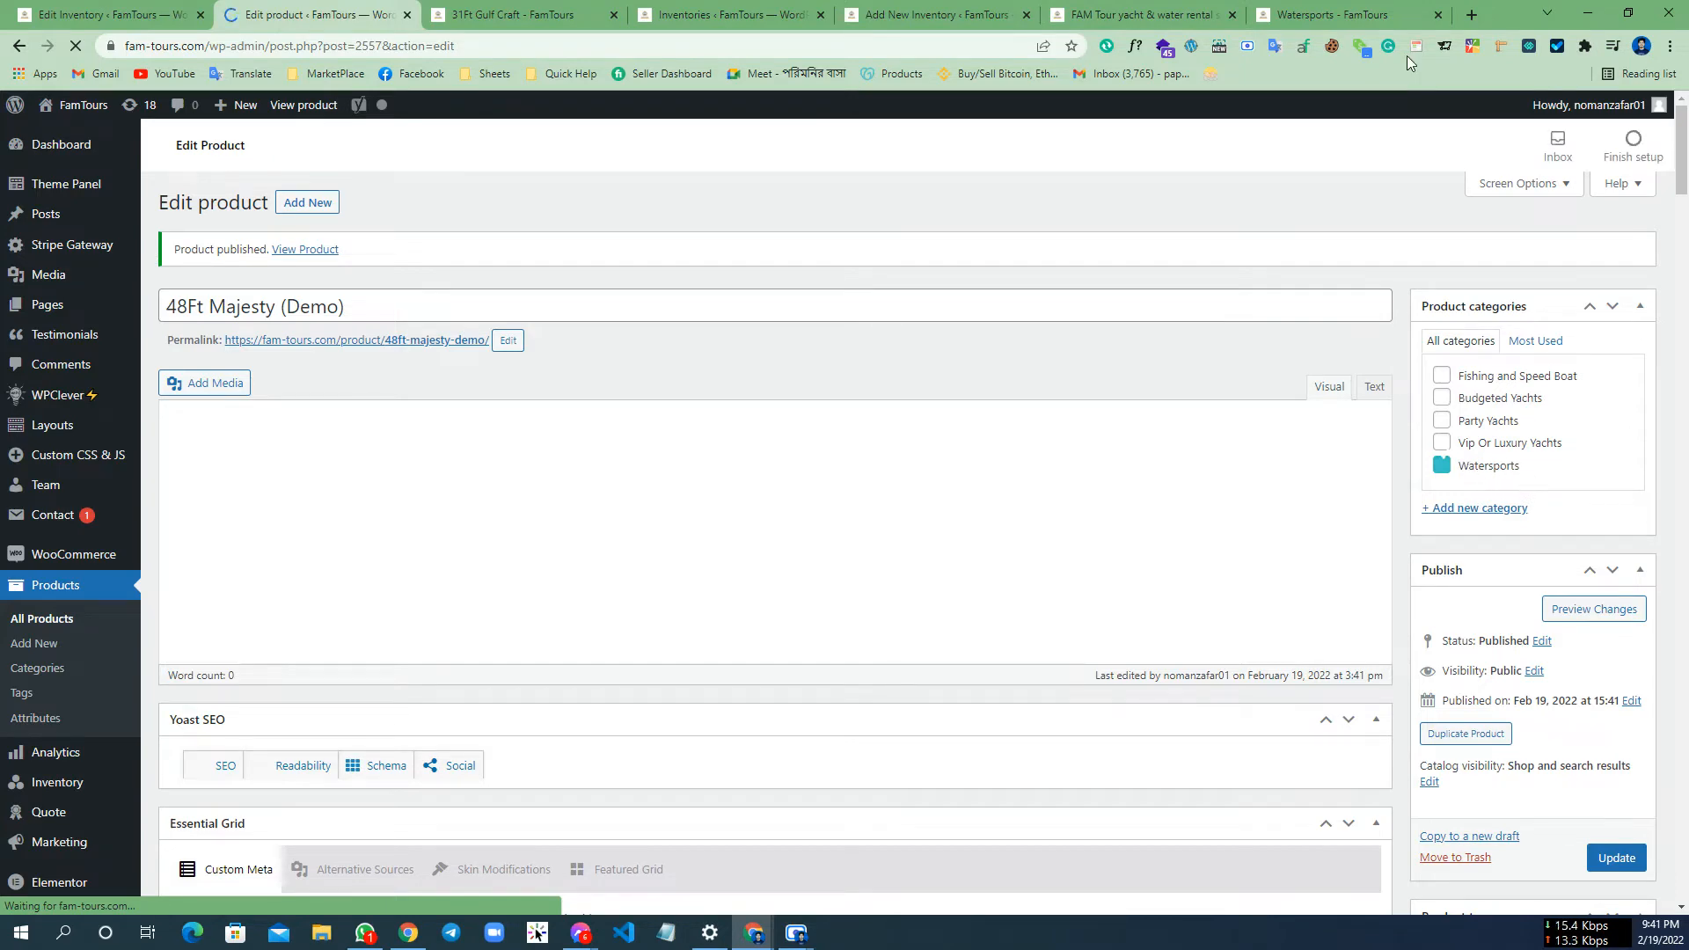
# Open the 48Ft Majesty (Demo) product from the live site's Watersports page and review its booking form and description images
pyautogui.click(1378, 11)
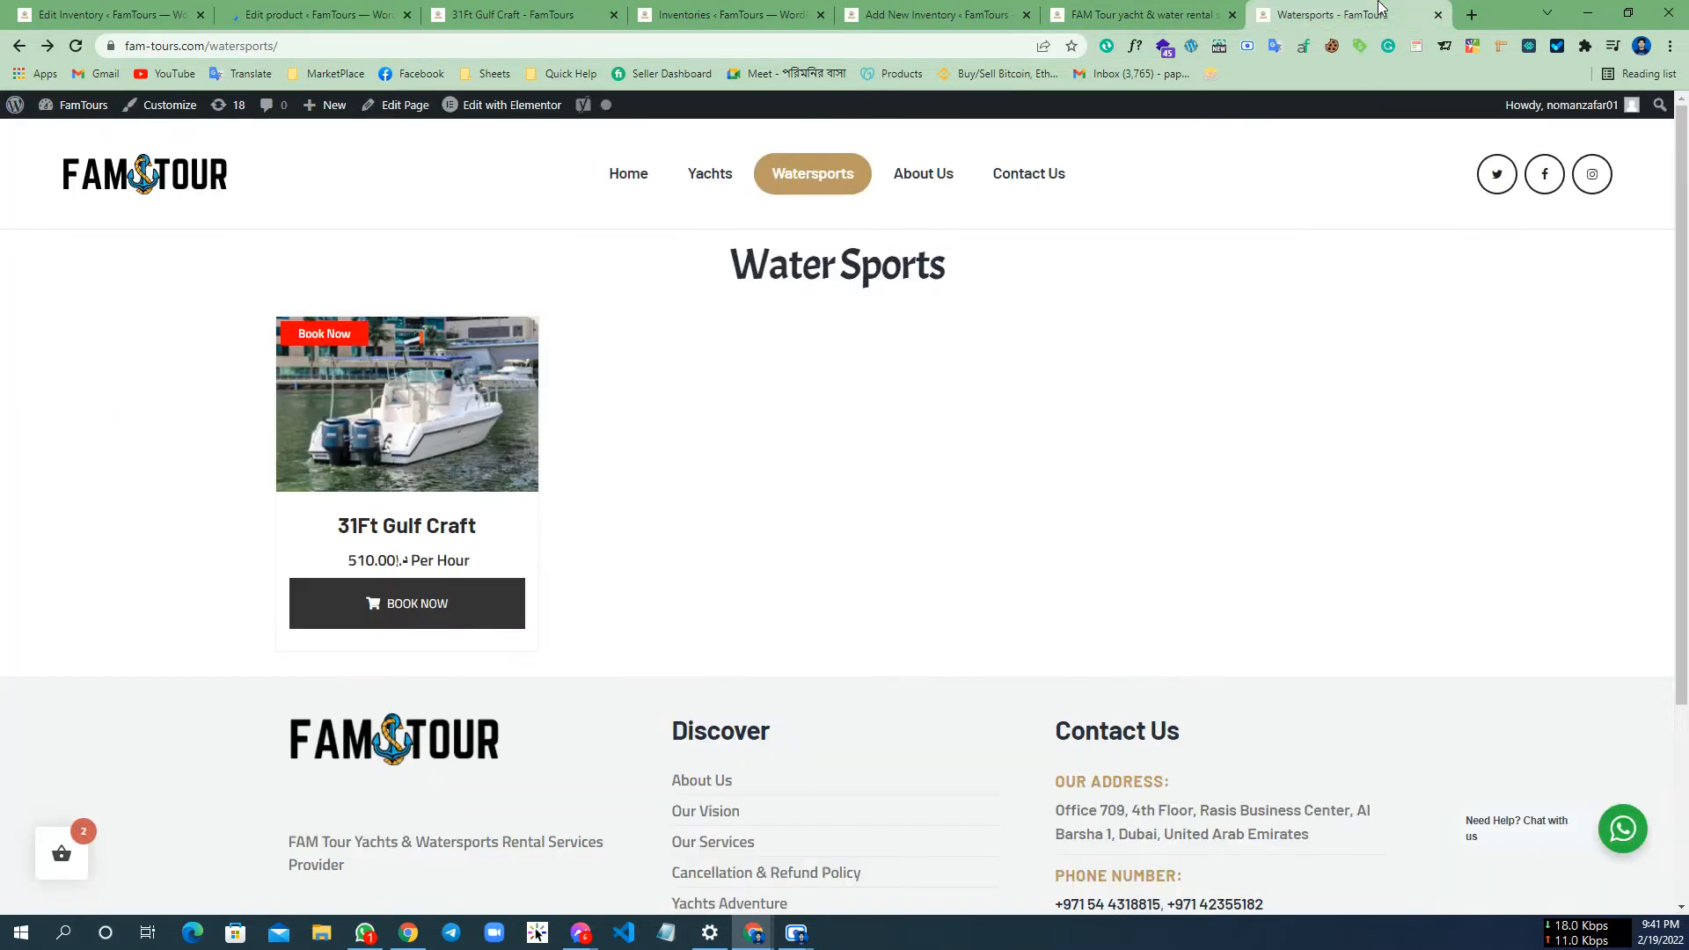
pyautogui.rightClick(763, 338)
pyautogui.click(816, 177)
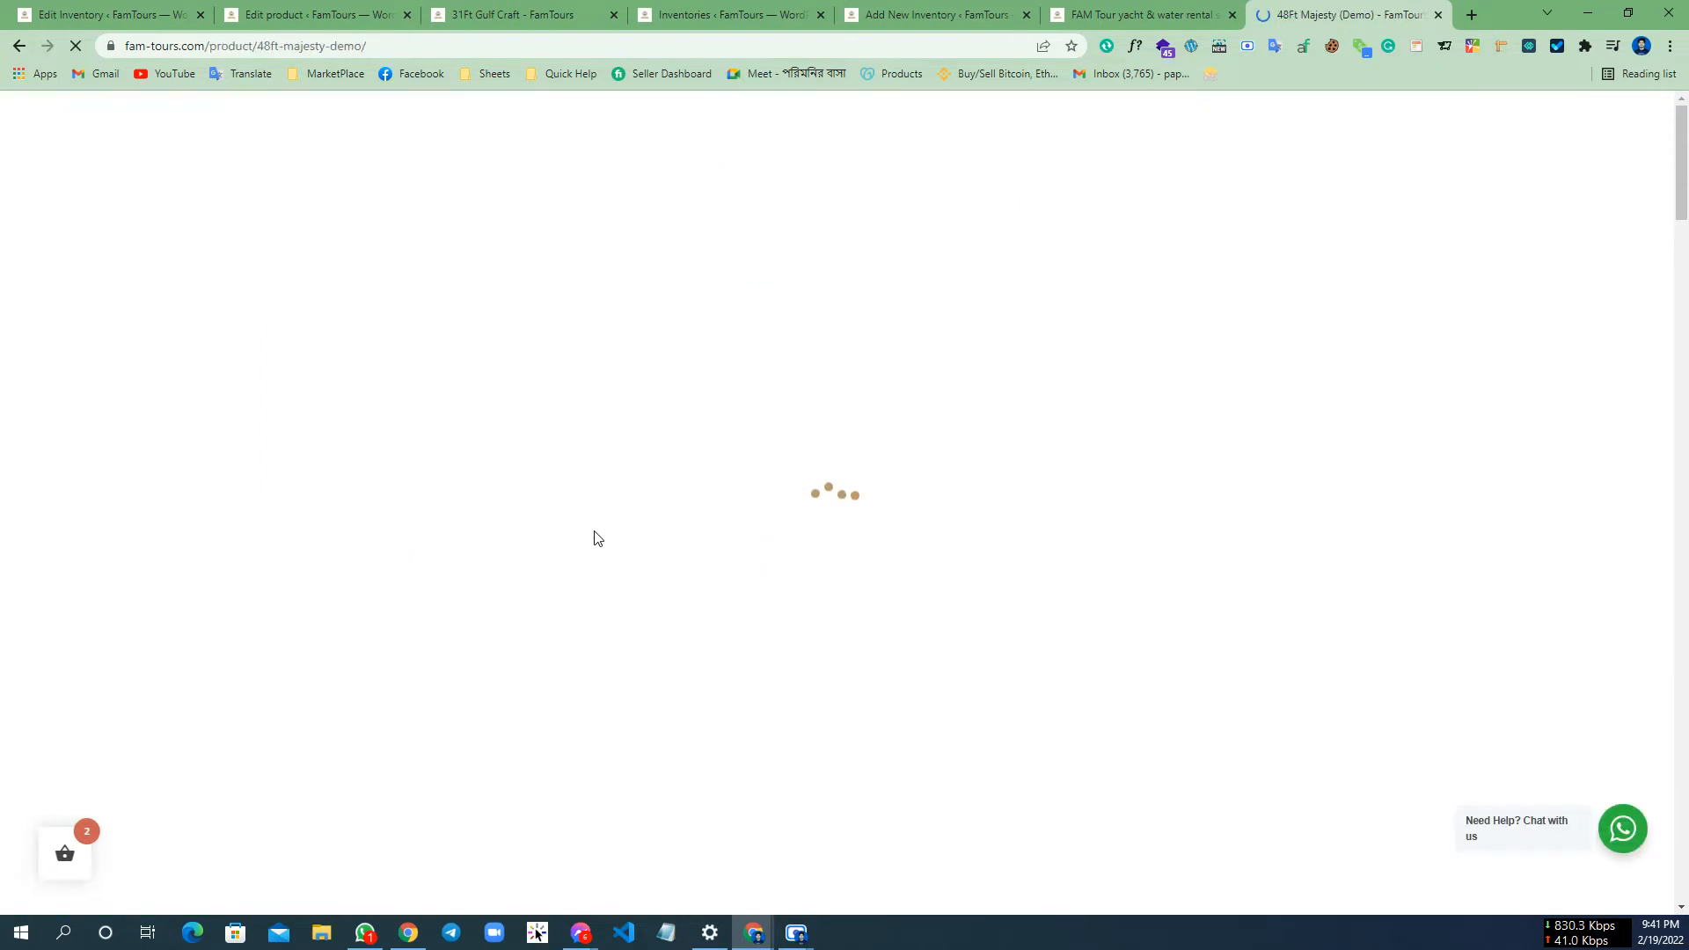
pyautogui.scroll(-8, 577, 520)
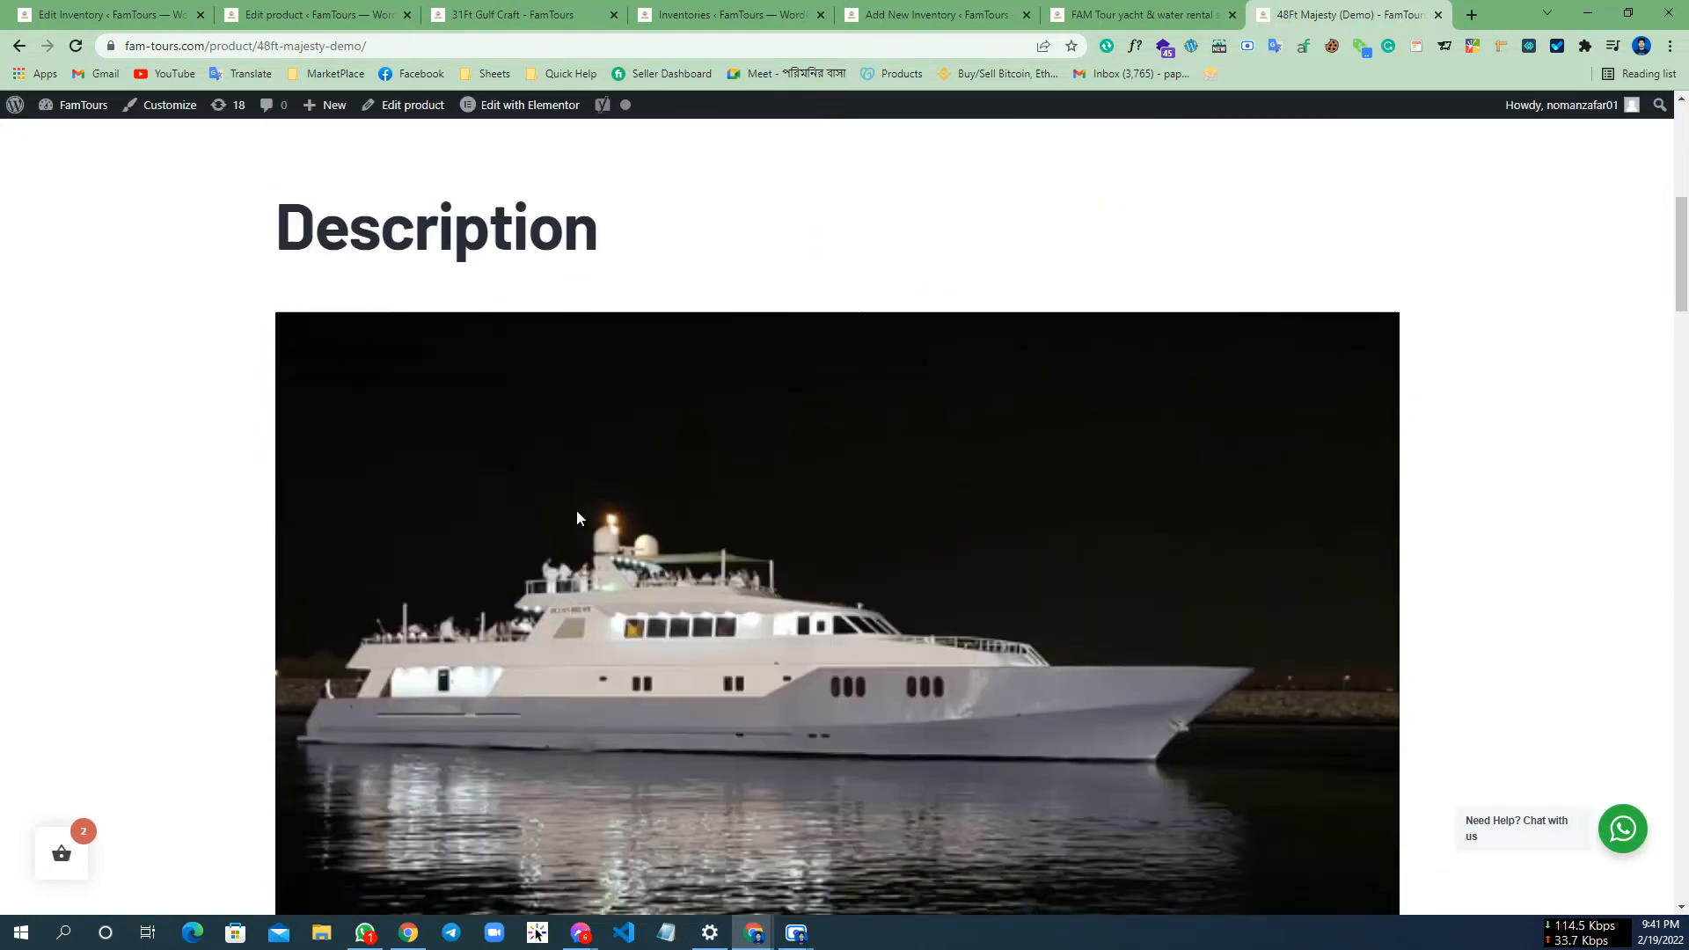
pyautogui.scroll(-20, 551, 396)
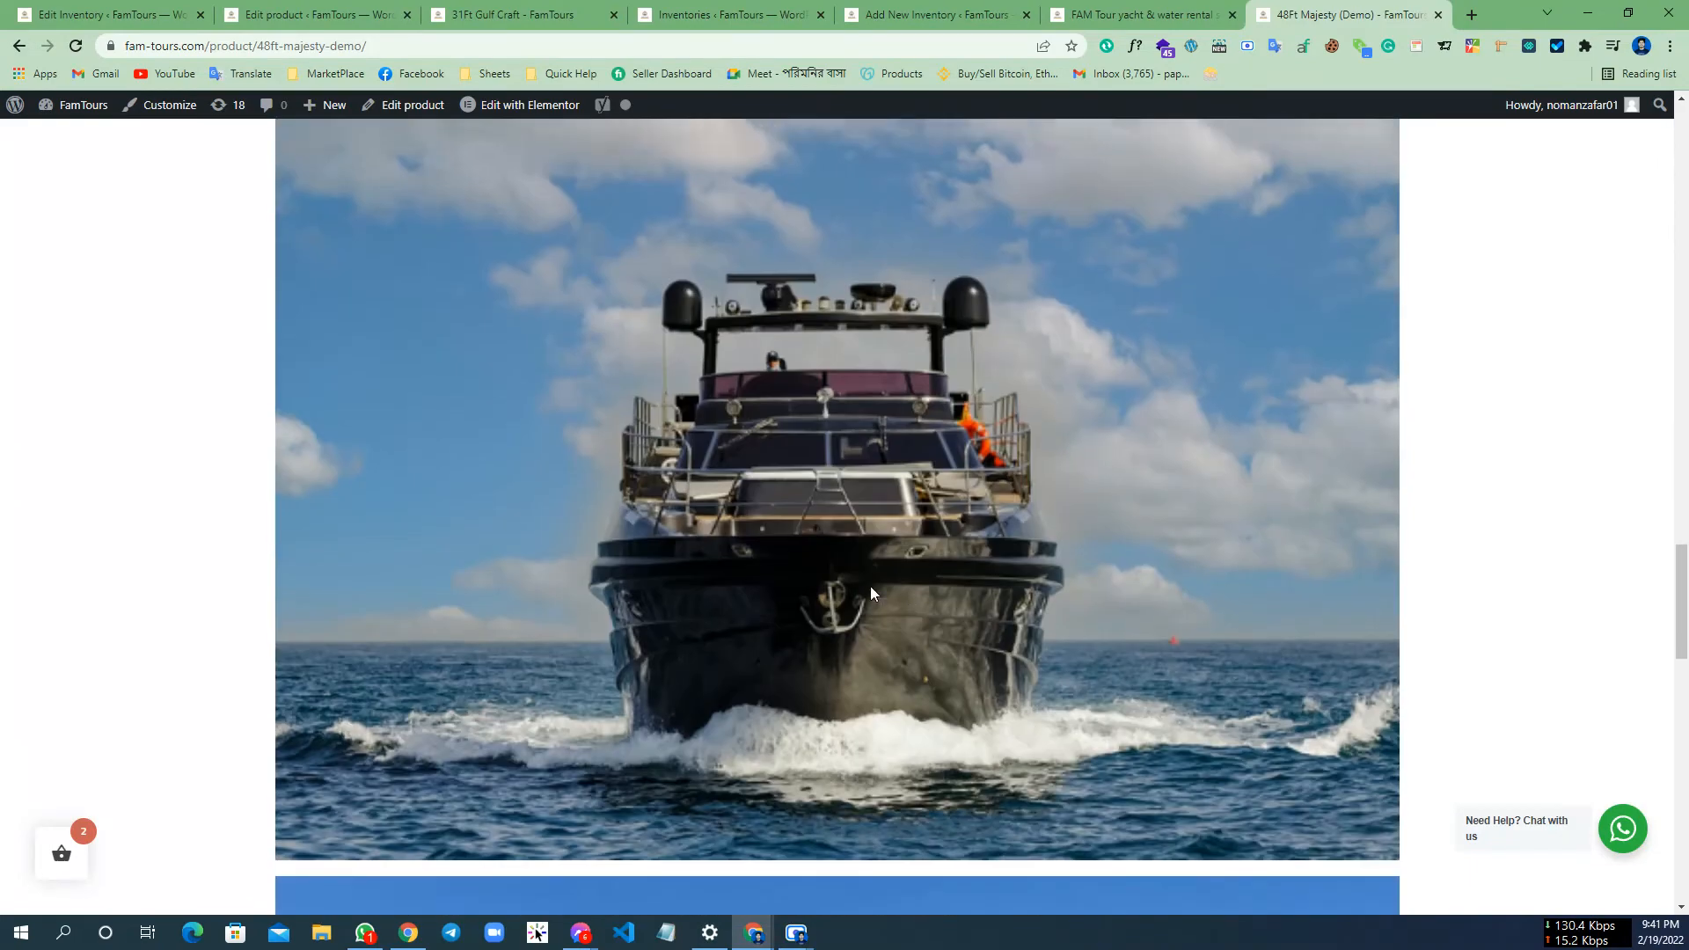
pyautogui.scroll(20, 1399, 591)
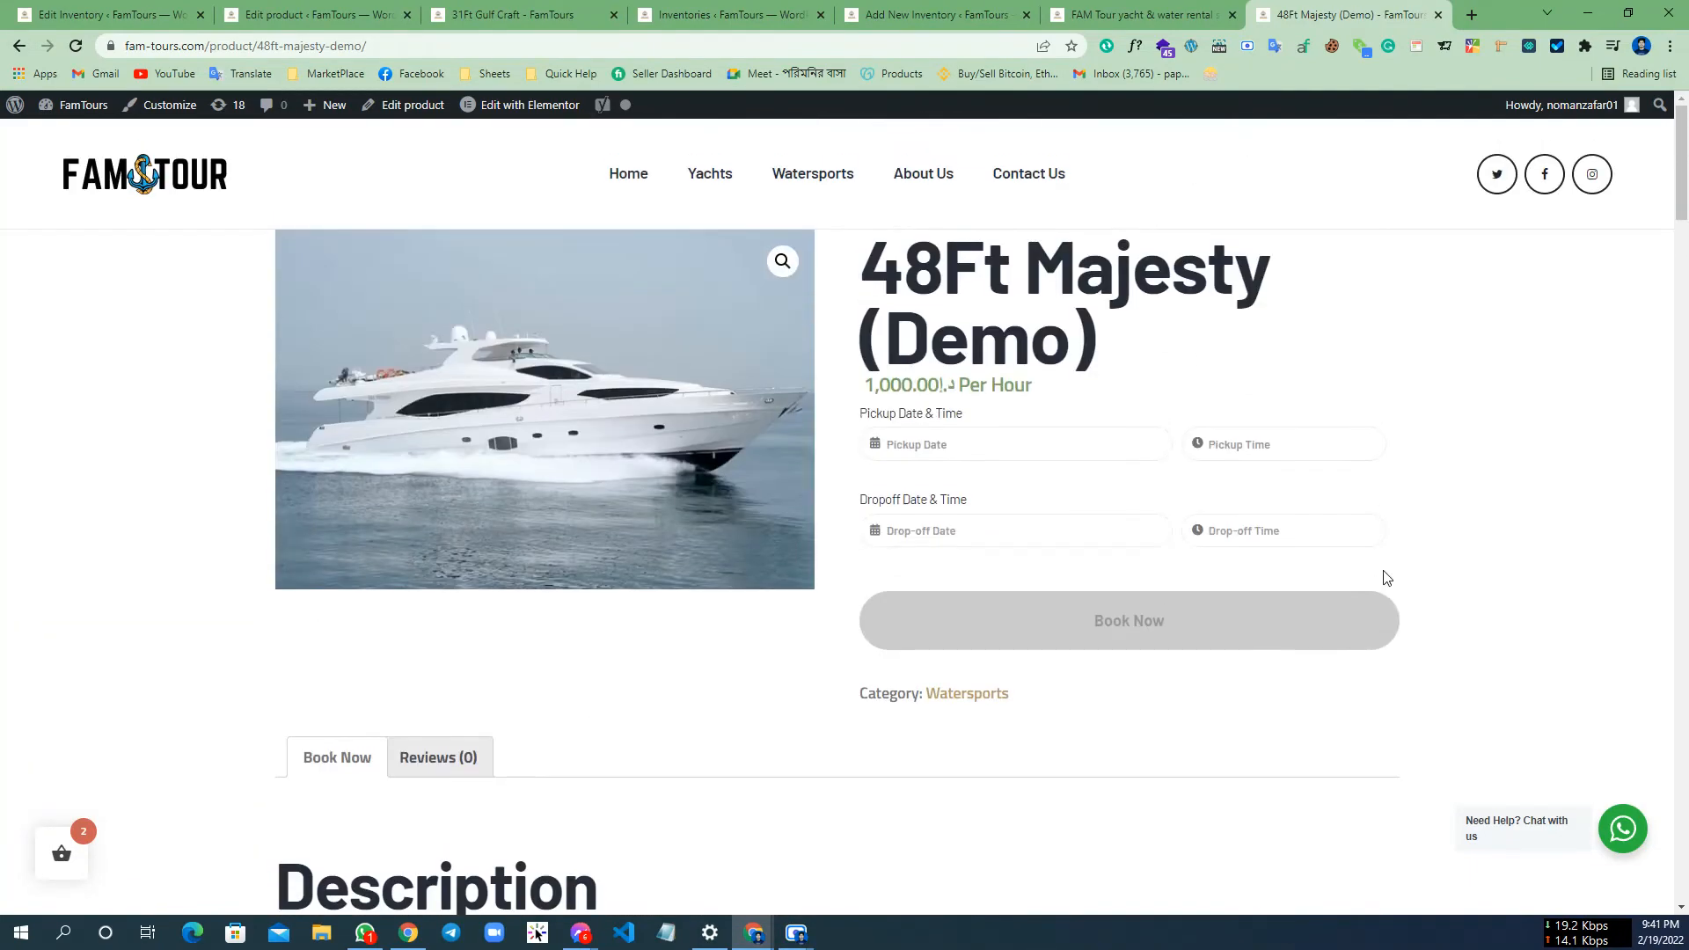
# Examine the date and time pickers for pickup and dropoff in the 48Ft Majesty (Demo) booking form
pyautogui.click(988, 439)
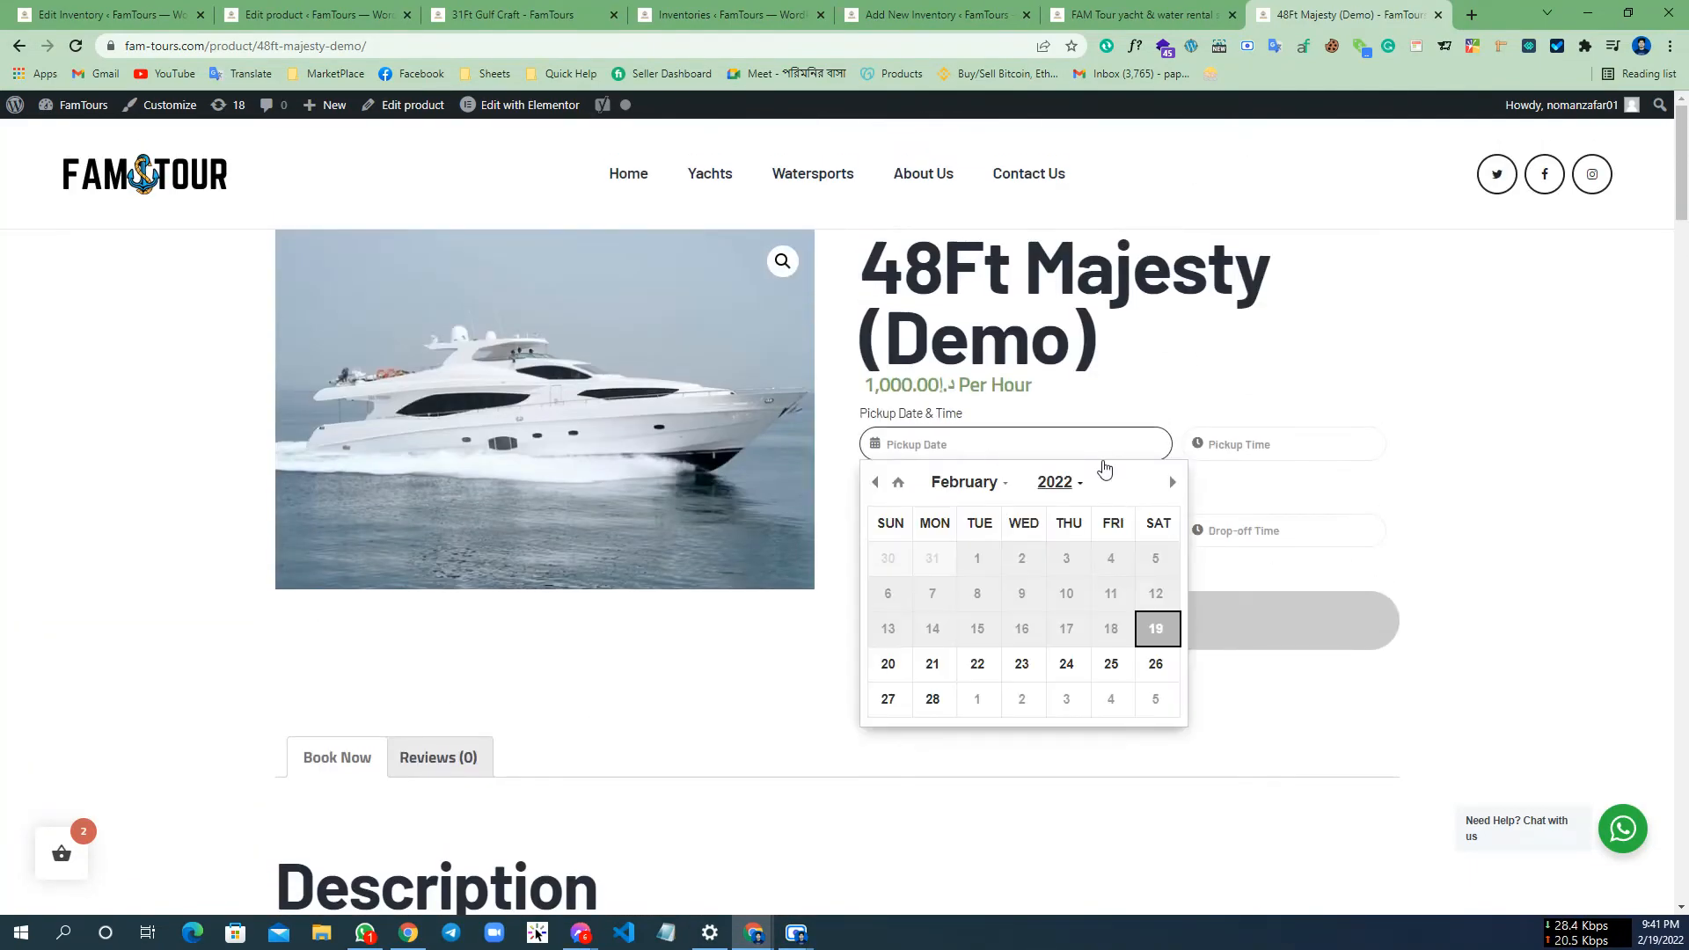
pyautogui.click(1190, 452)
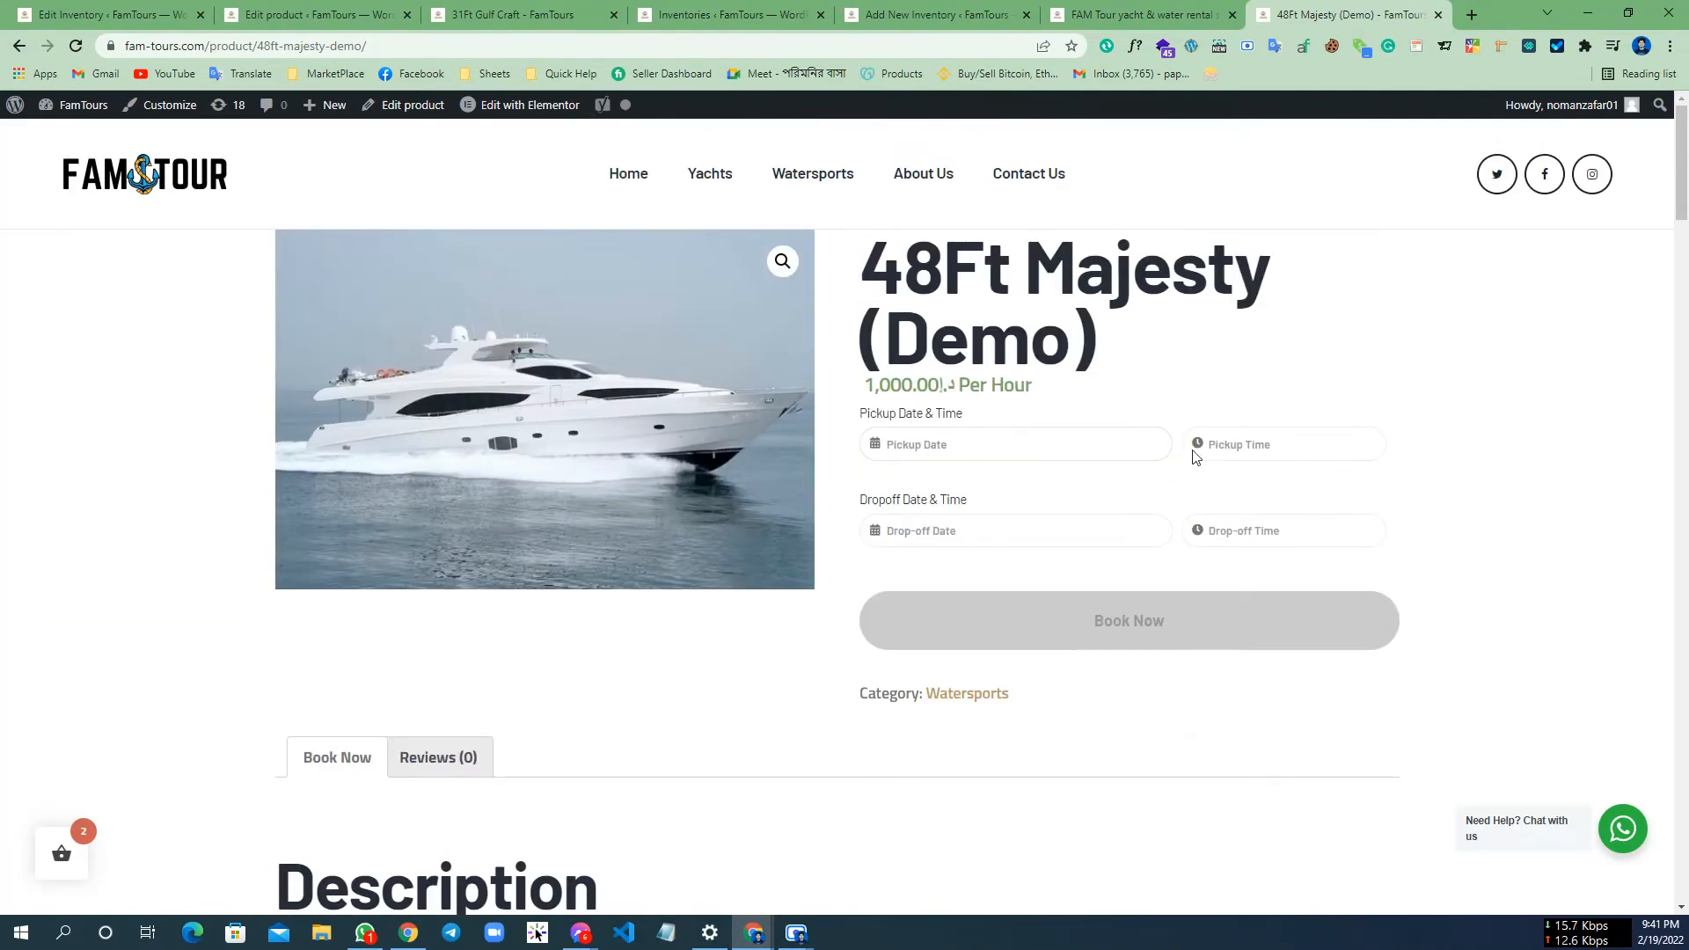
pyautogui.click(929, 529)
pyautogui.click(958, 431)
pyautogui.click(1241, 452)
pyautogui.click(1021, 433)
pyautogui.click(1240, 428)
pyautogui.click(989, 523)
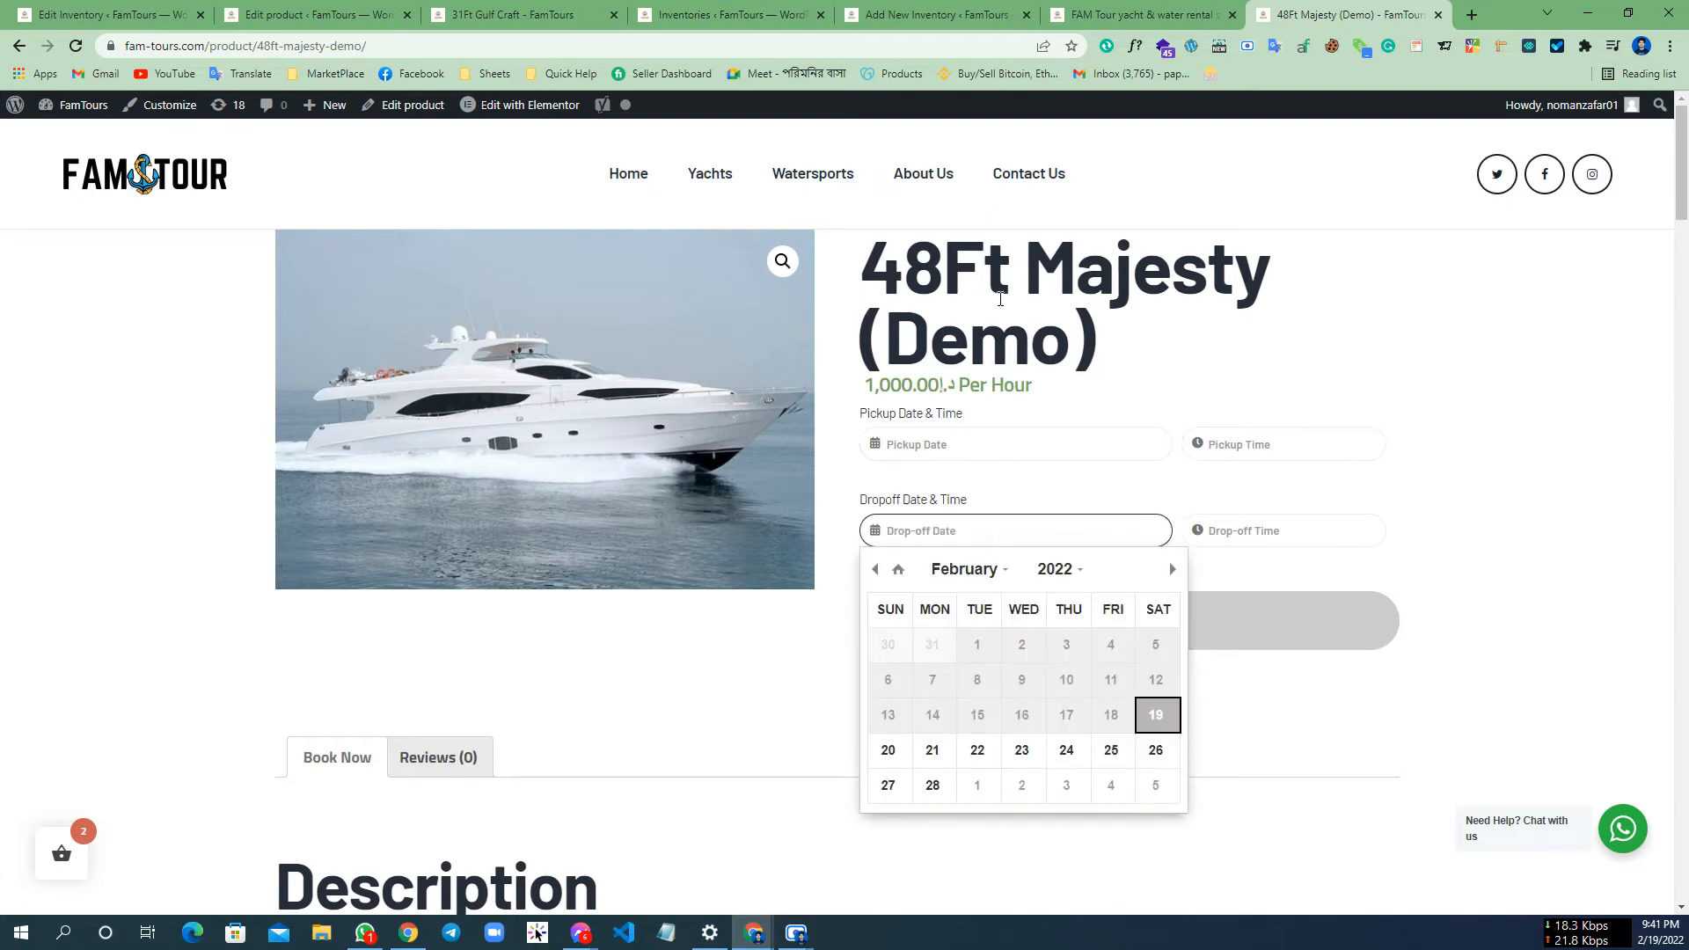
pyautogui.click(1174, 389)
# Open the 48Ft Majesty (Demo) inventory for editing from the list of all inventories
pyautogui.click(175, 11)
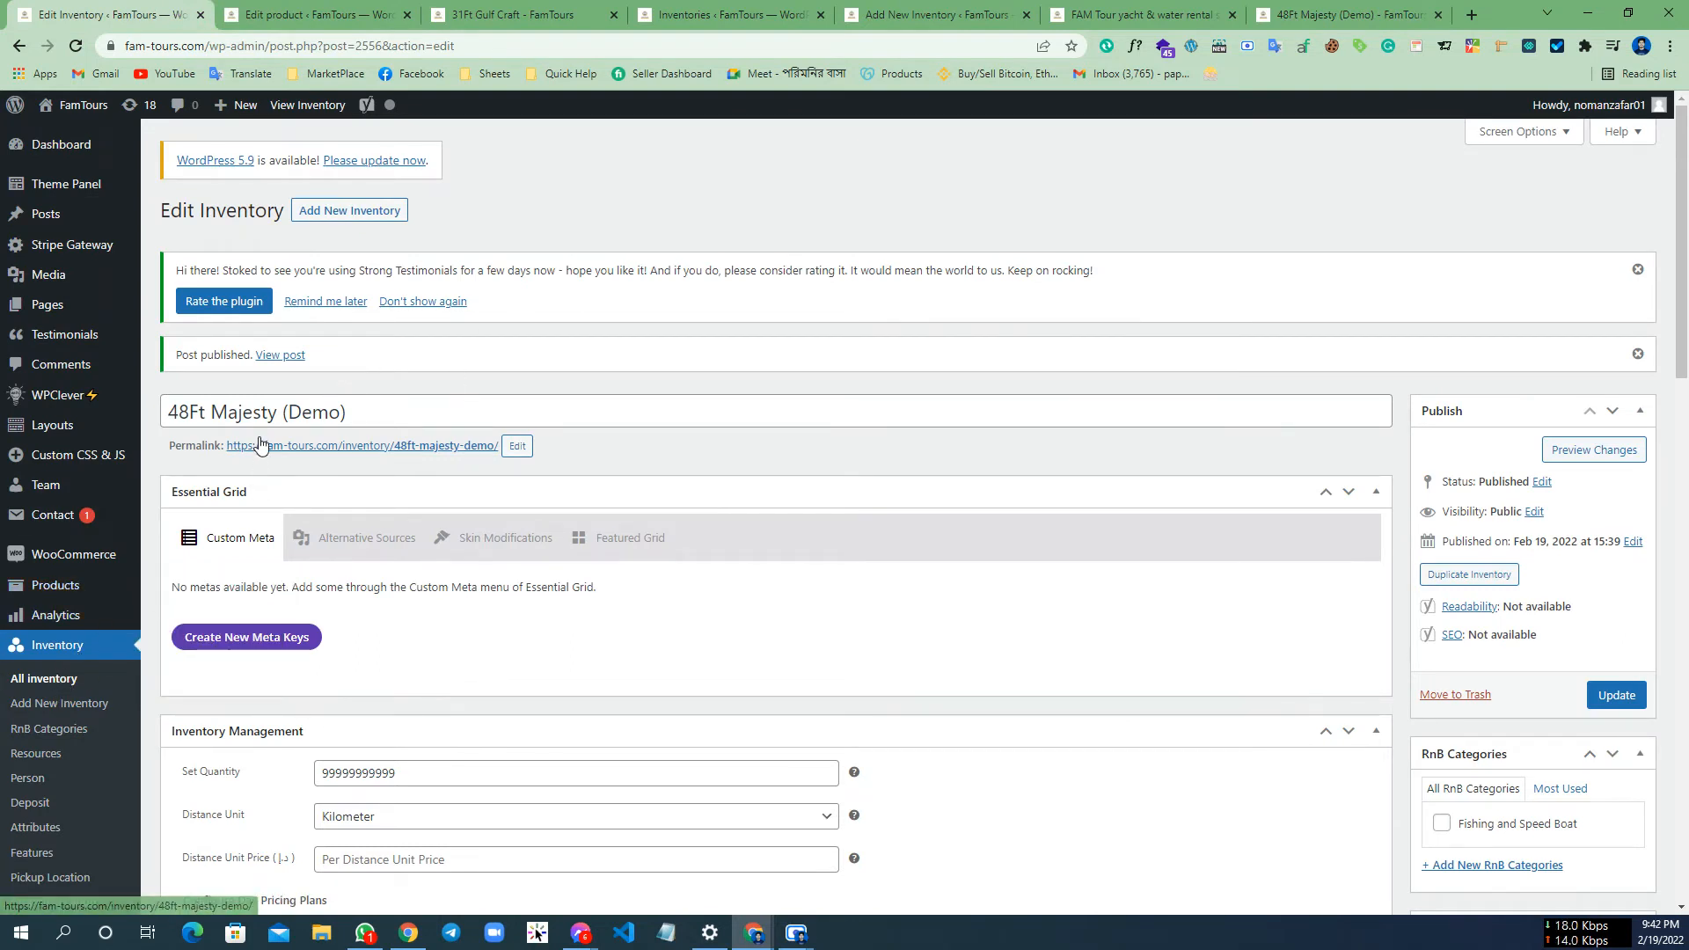
pyautogui.click(46, 679)
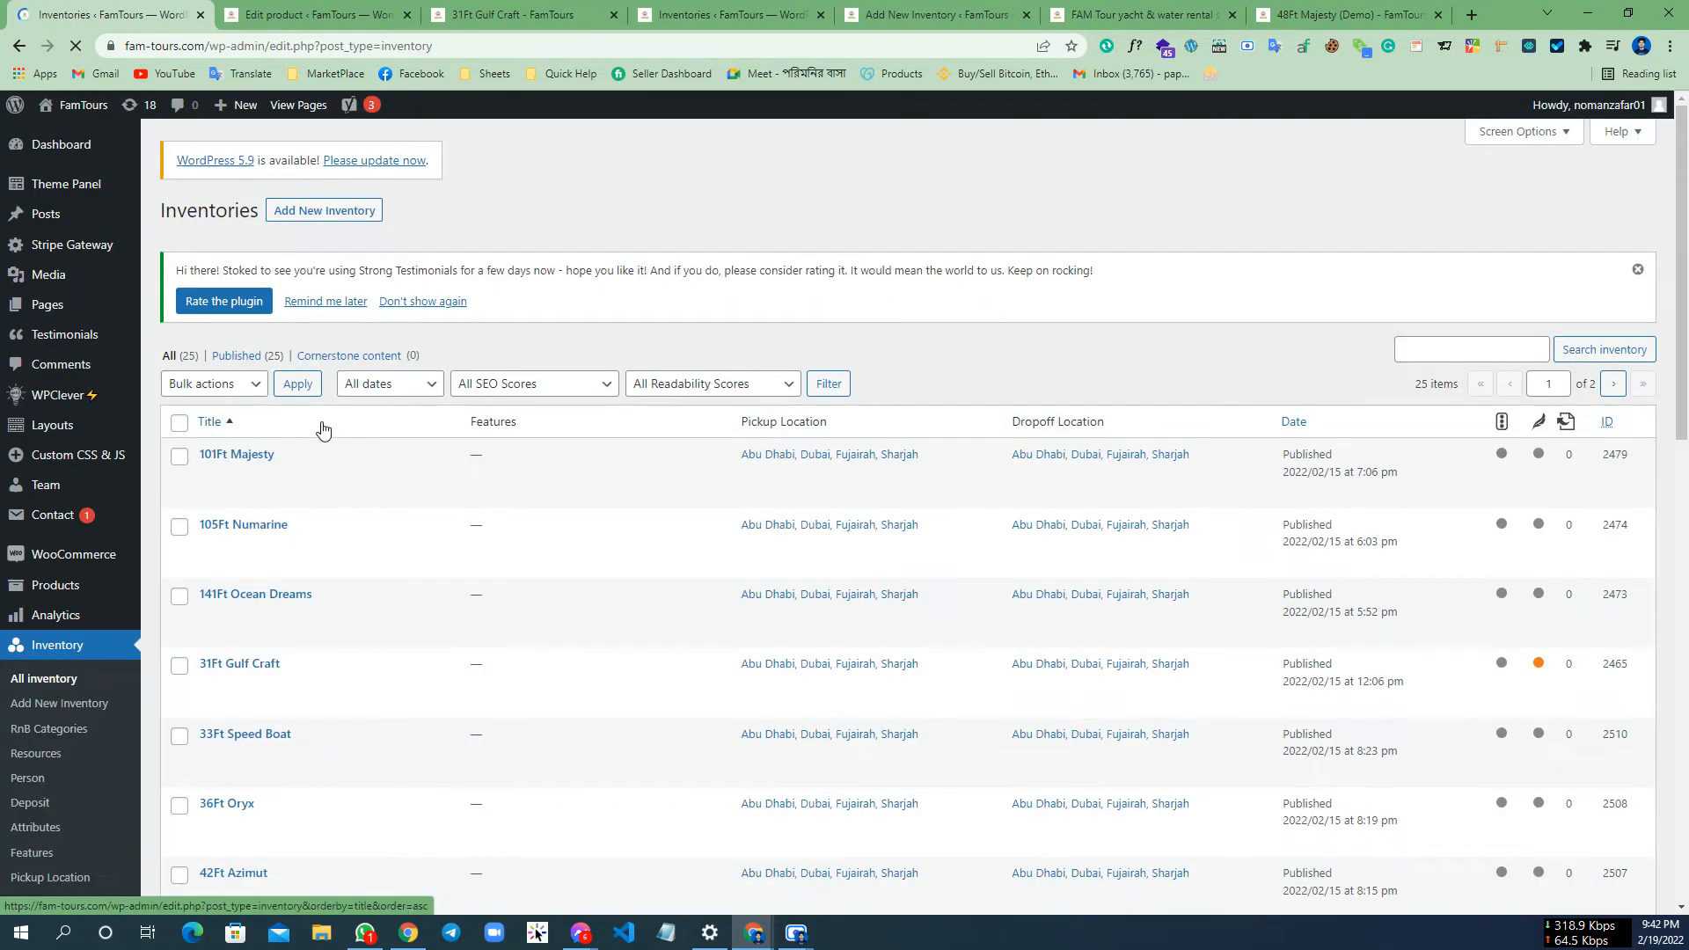
pyautogui.scroll(-9, 385, 343)
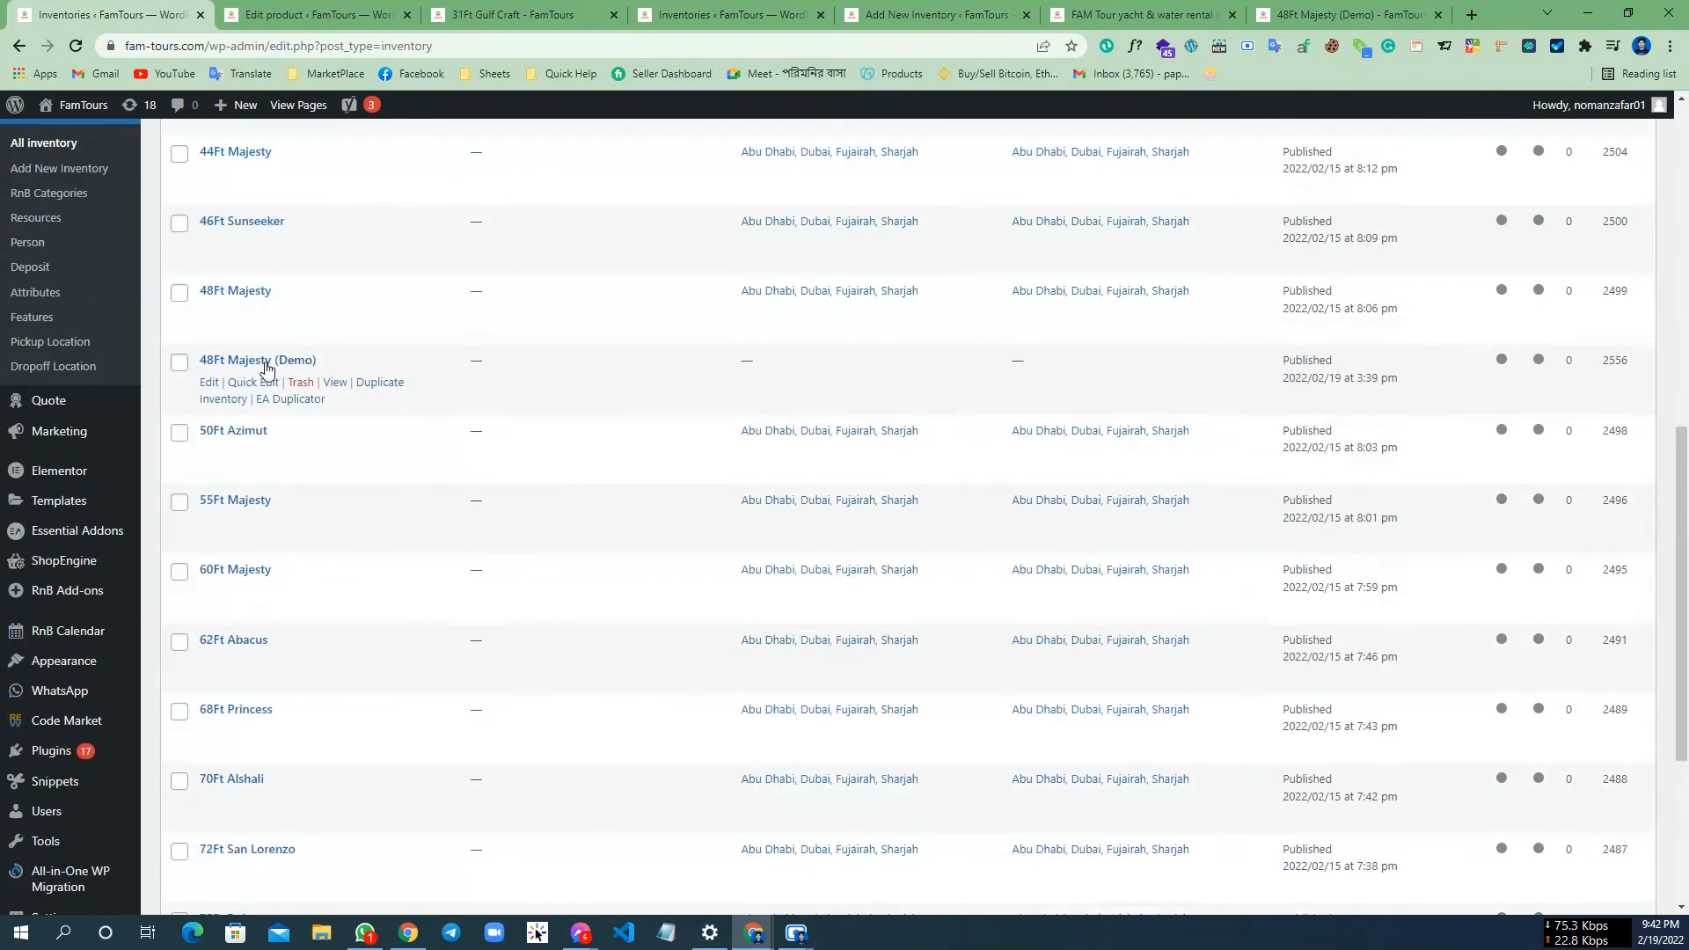
pyautogui.click(207, 384)
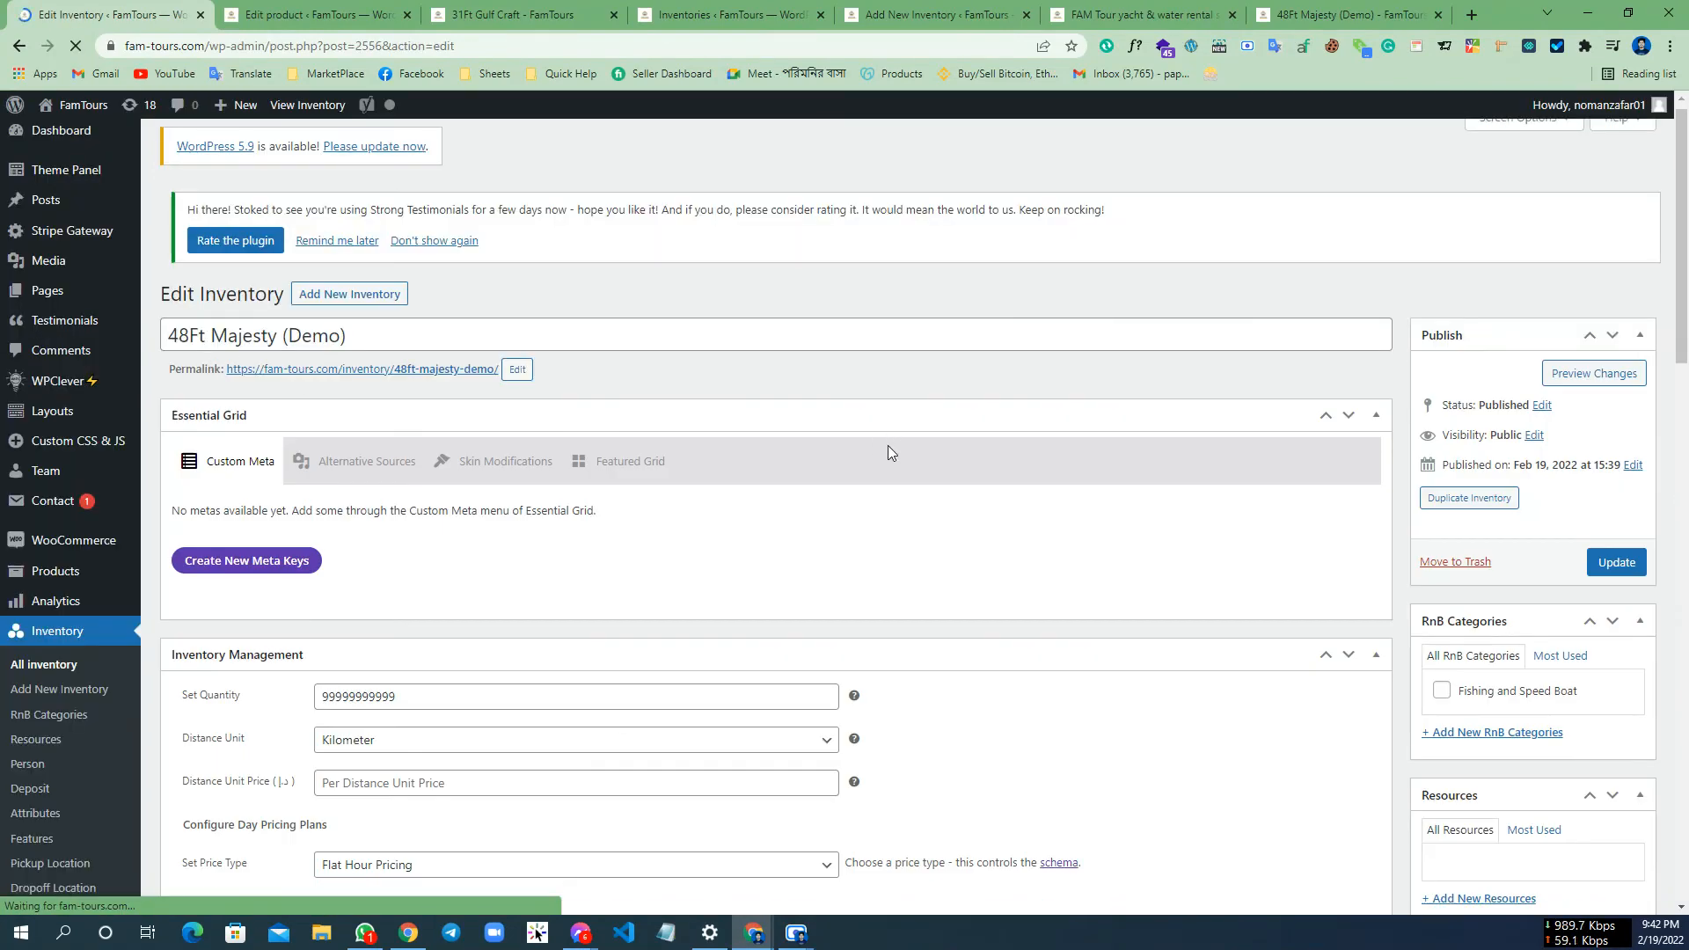
# Assign Abu Dhabi, Dubai, Fujairah and Sharjah as the inventory's pickup locations
pyautogui.scroll(-6, 613, 393)
pyautogui.scroll(-3, 633, 390)
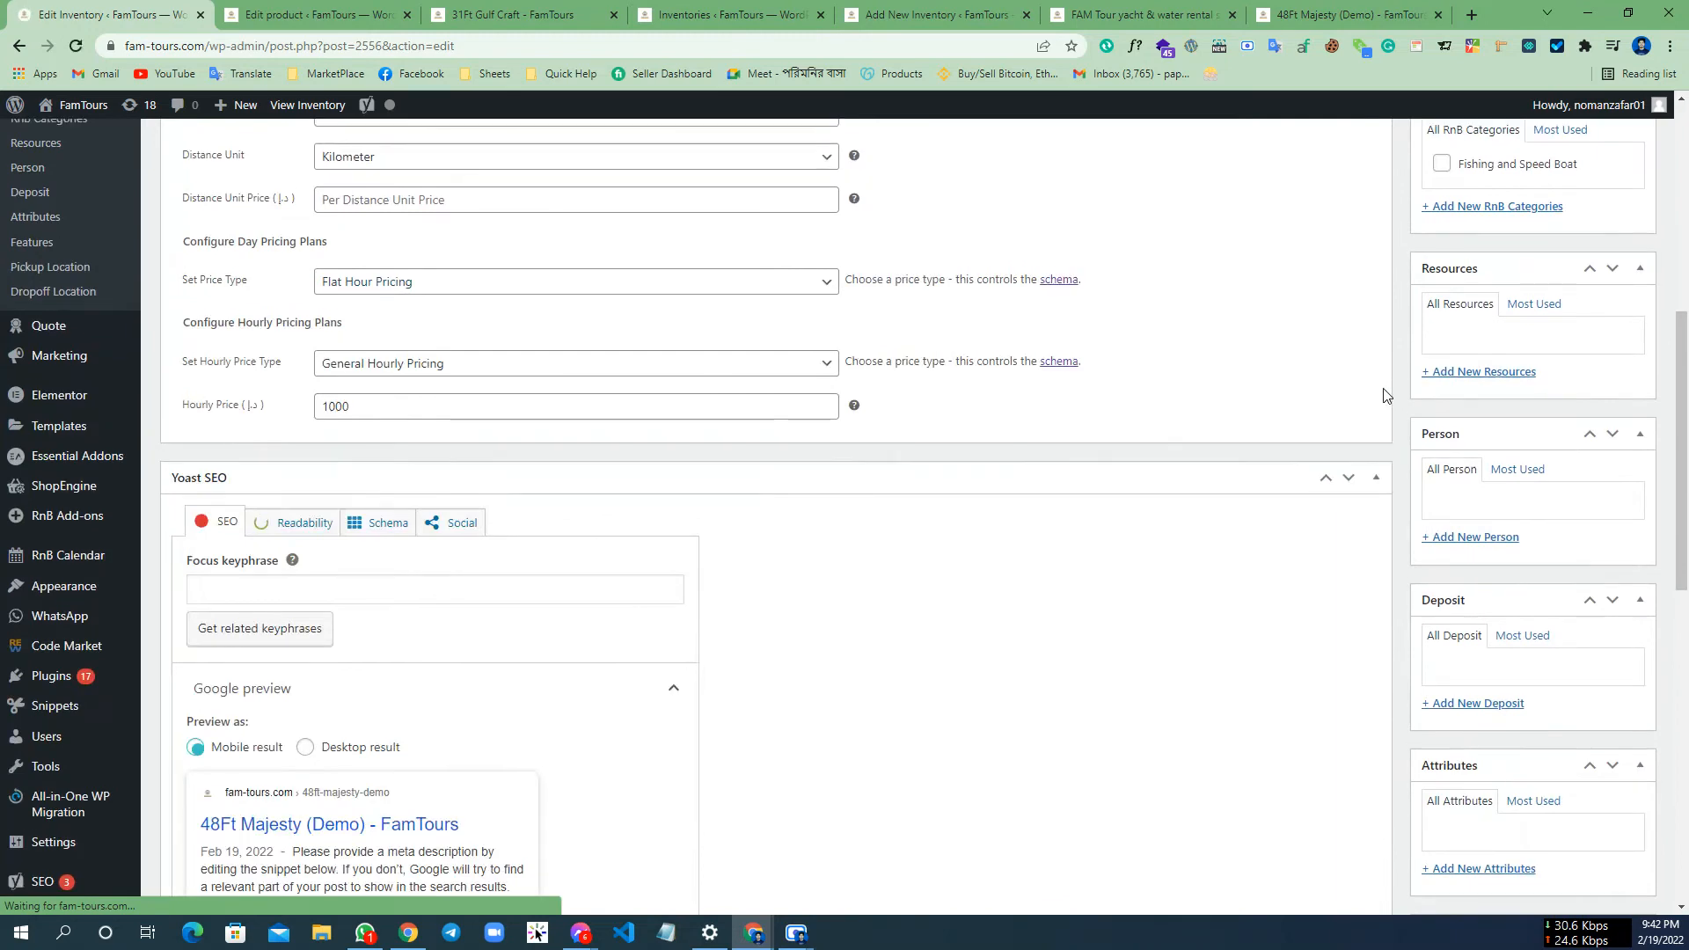
pyautogui.scroll(2, 1424, 389)
pyautogui.scroll(-10, 1489, 377)
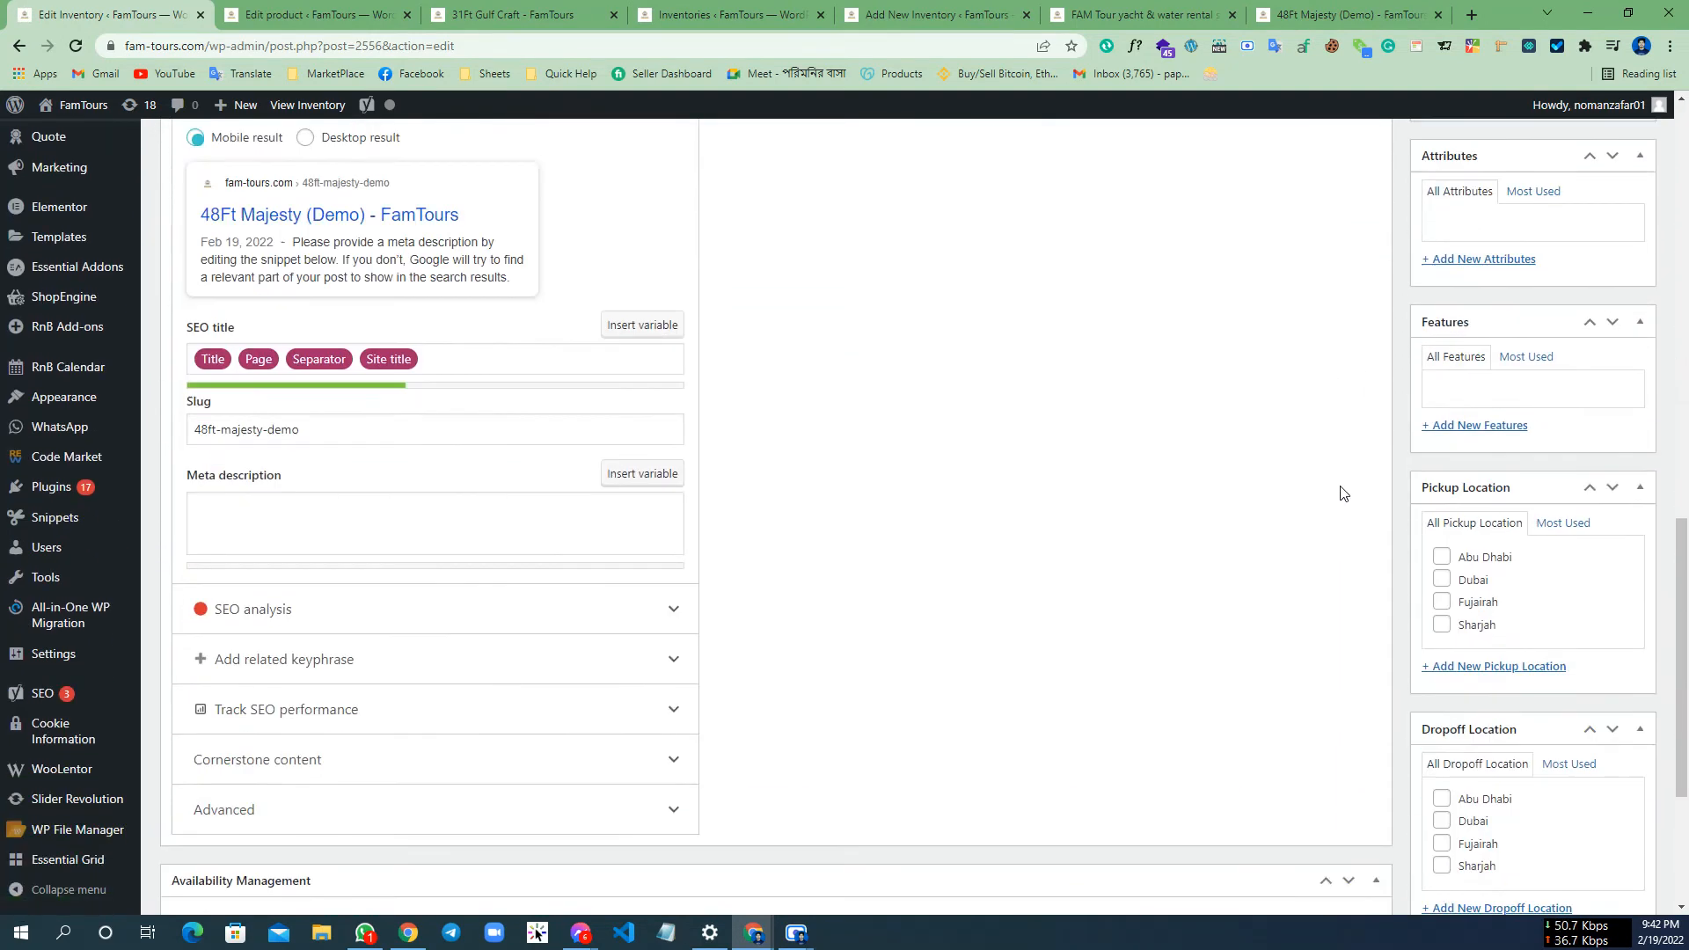
pyautogui.scroll(-1, 1469, 413)
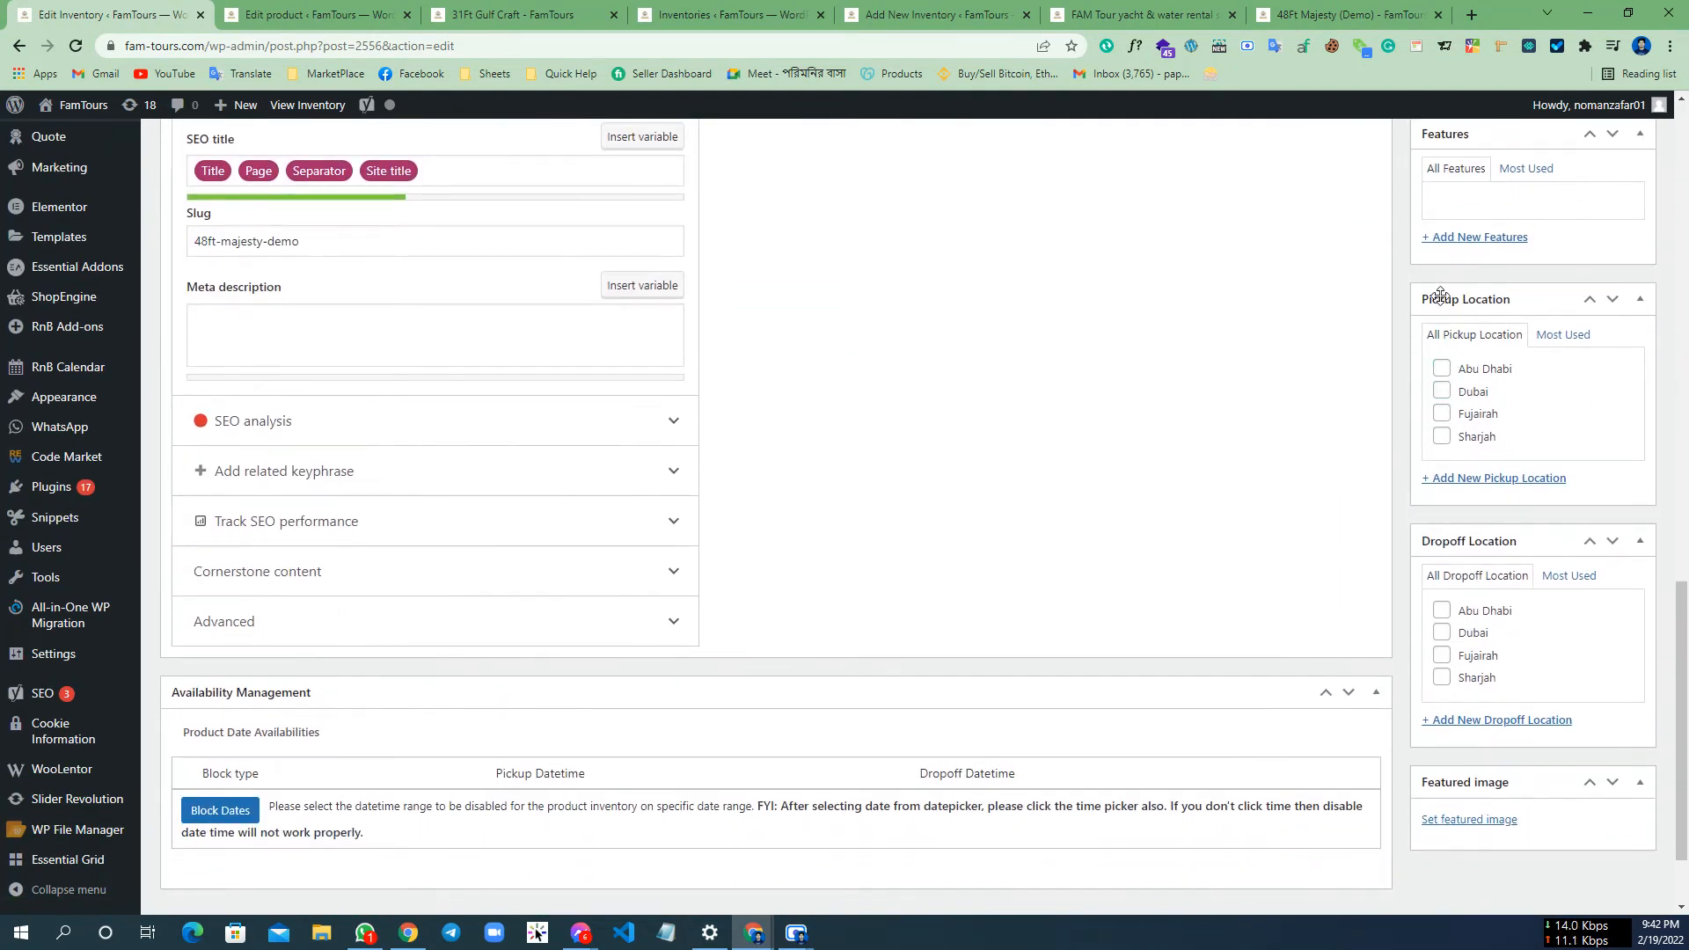
pyautogui.click(1443, 393)
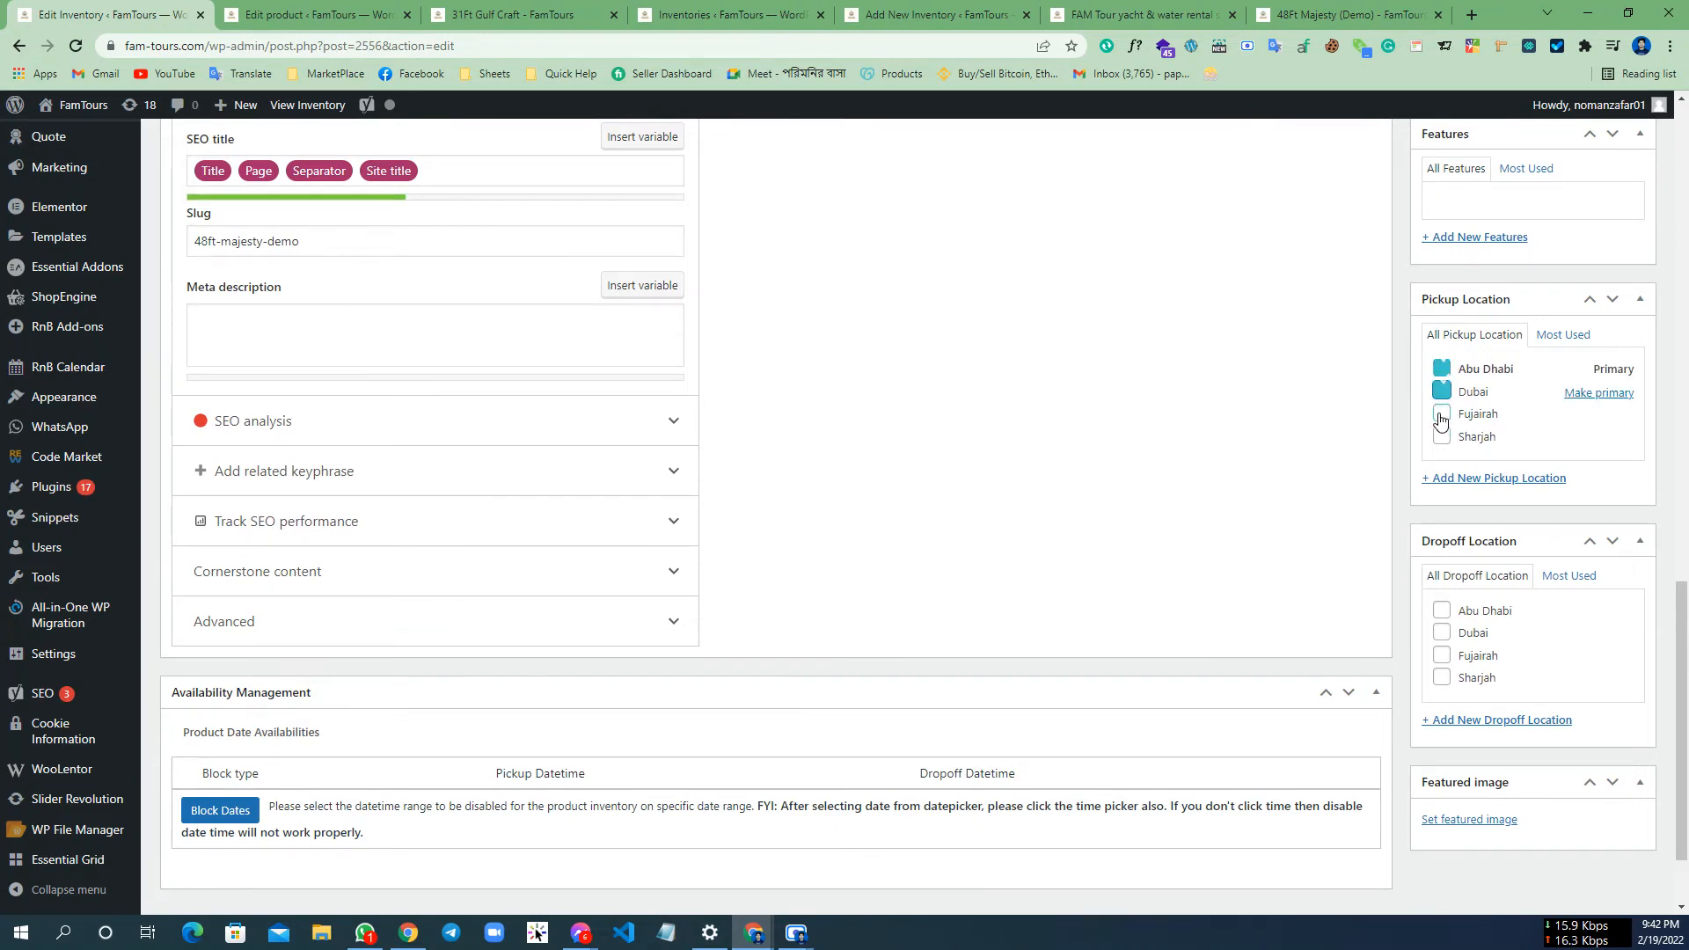
pyautogui.click(1441, 416)
pyautogui.click(1441, 437)
# Assign Abu Dhabi, Dubai, Fujairah and Sharjah as the dropoff locations and update the inventory
pyautogui.click(1440, 612)
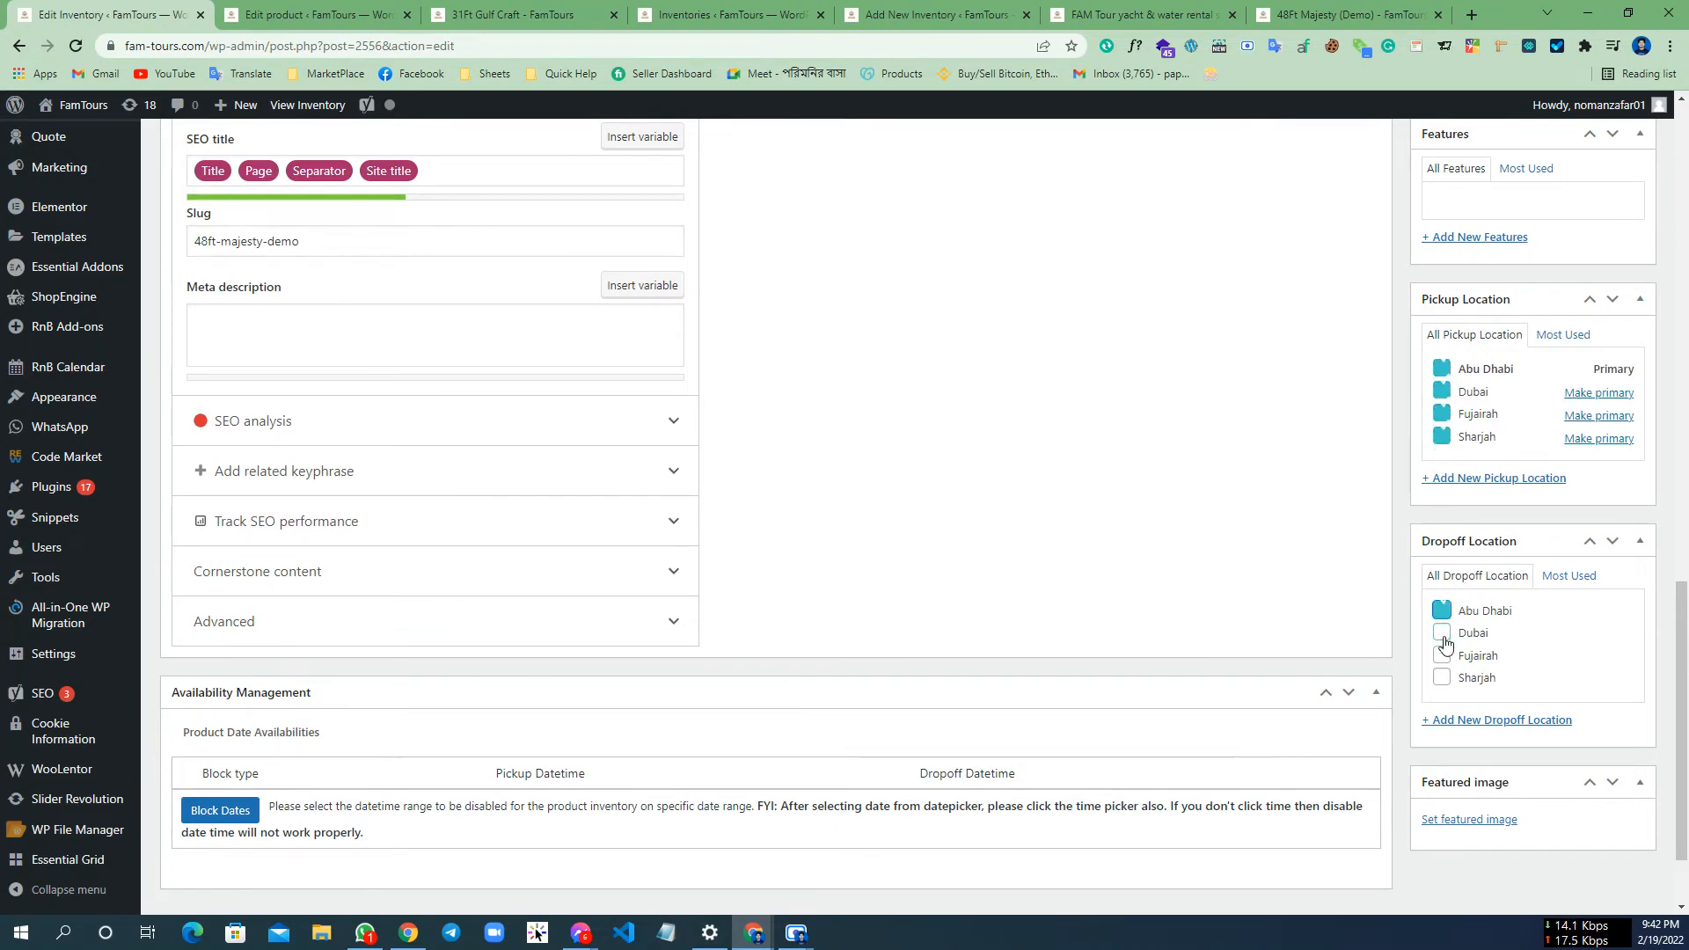
pyautogui.click(1441, 633)
pyautogui.click(1442, 656)
pyautogui.click(1442, 678)
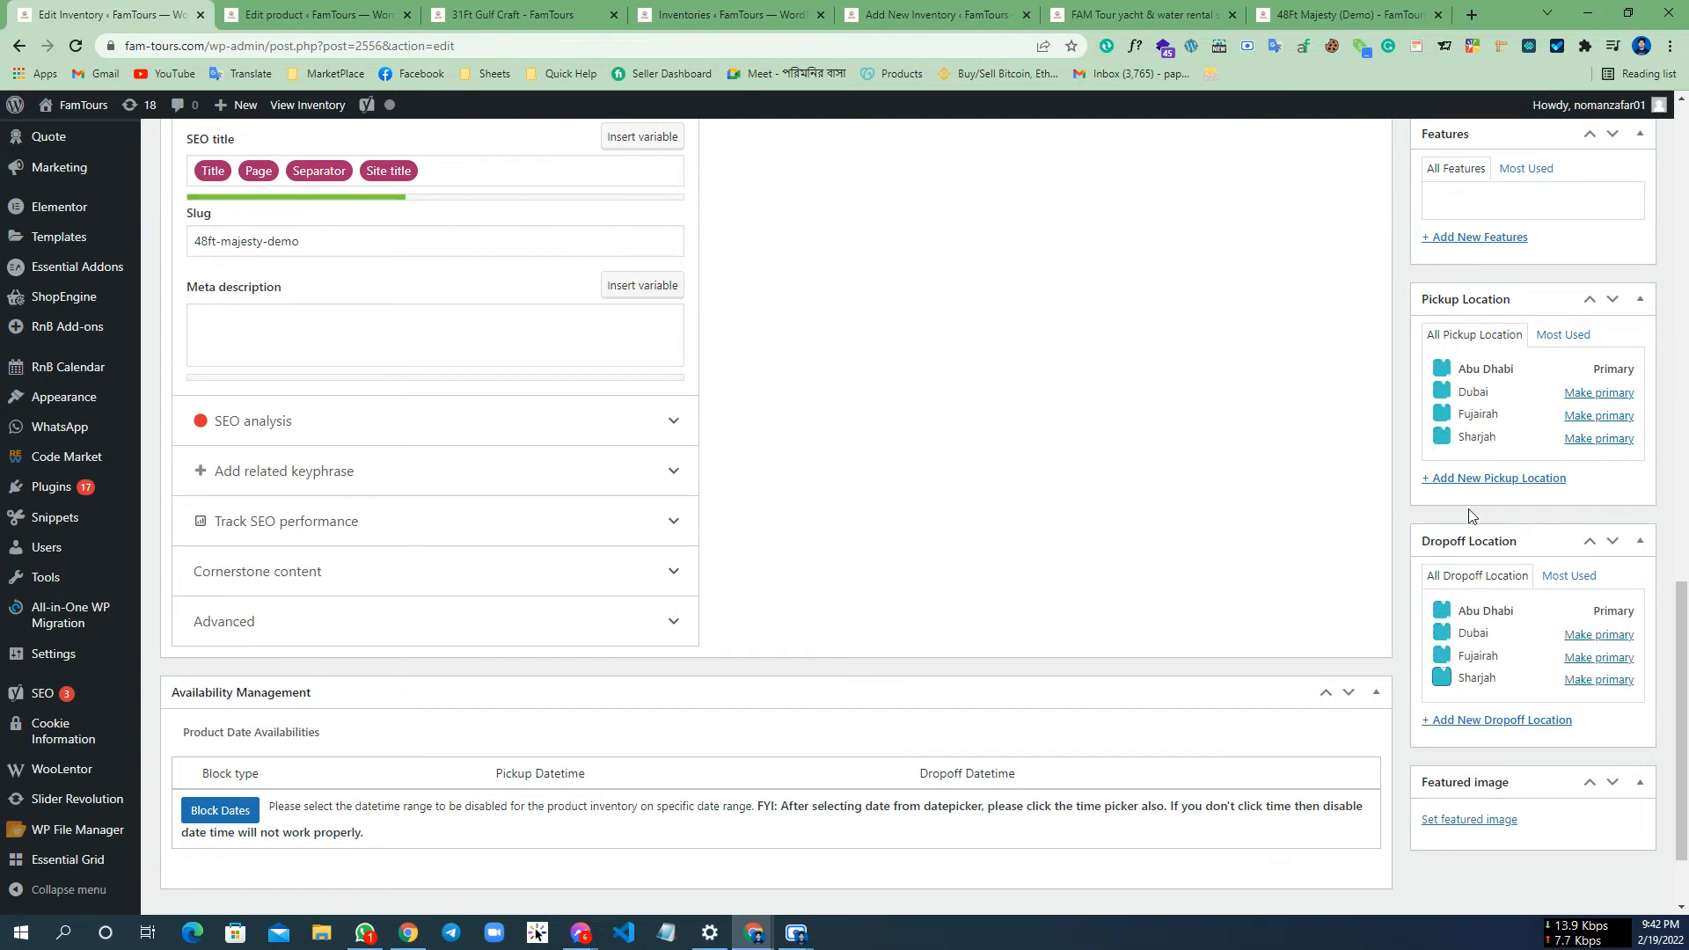
pyautogui.scroll(15, 1495, 572)
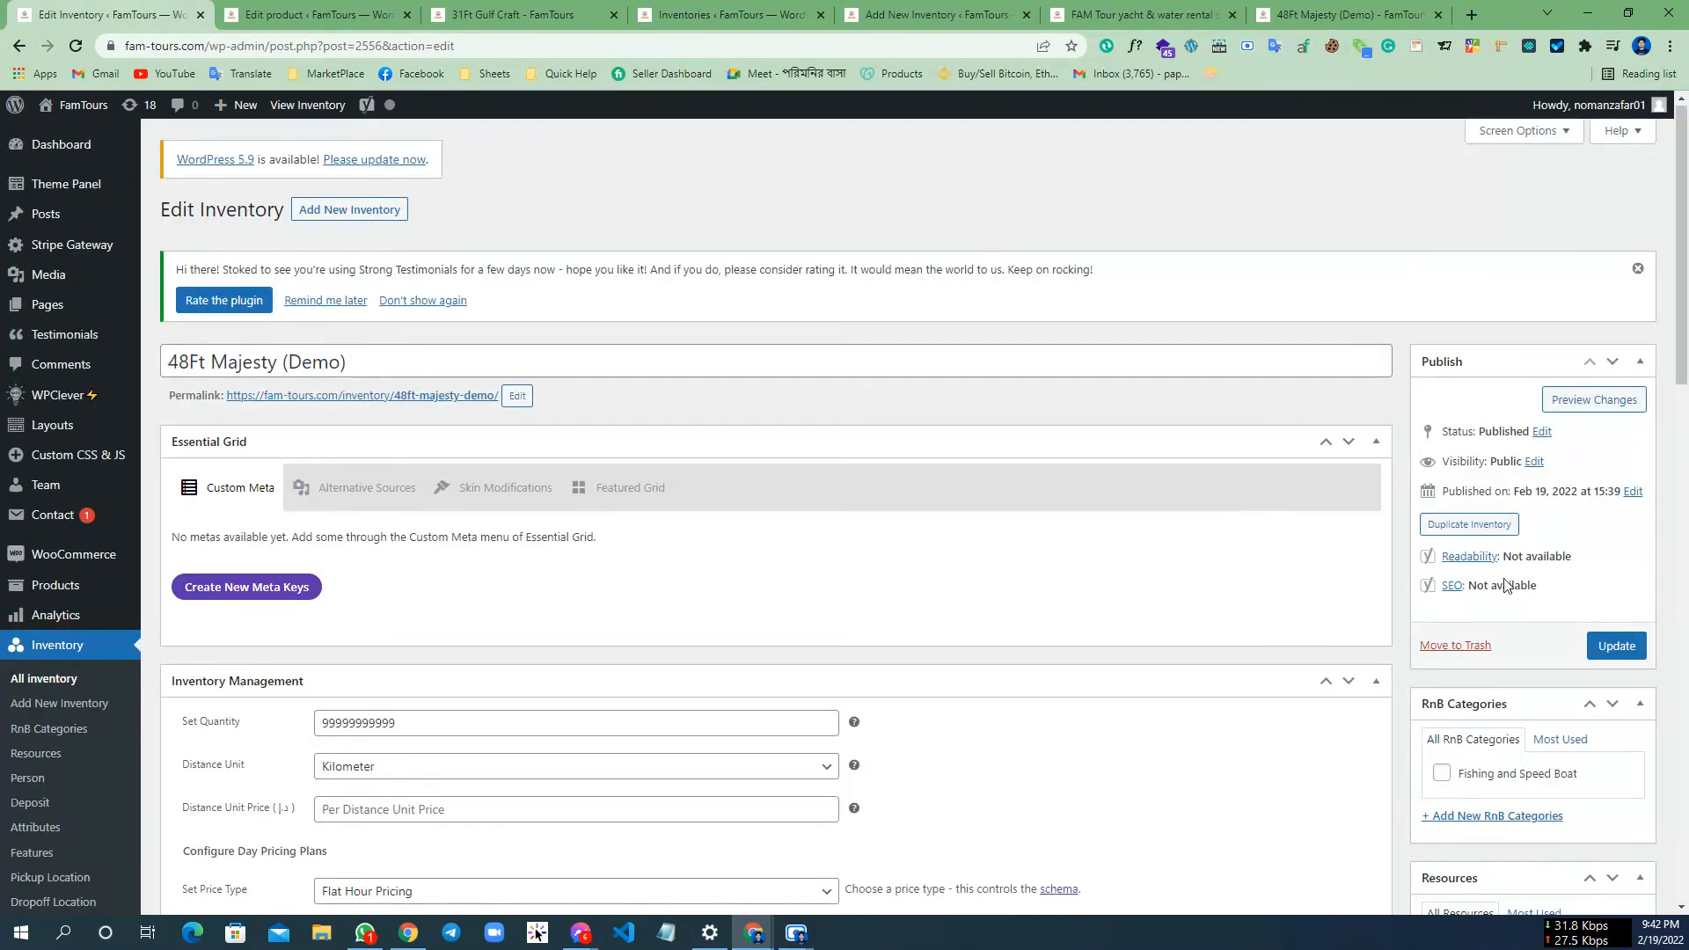
pyautogui.click(1625, 645)
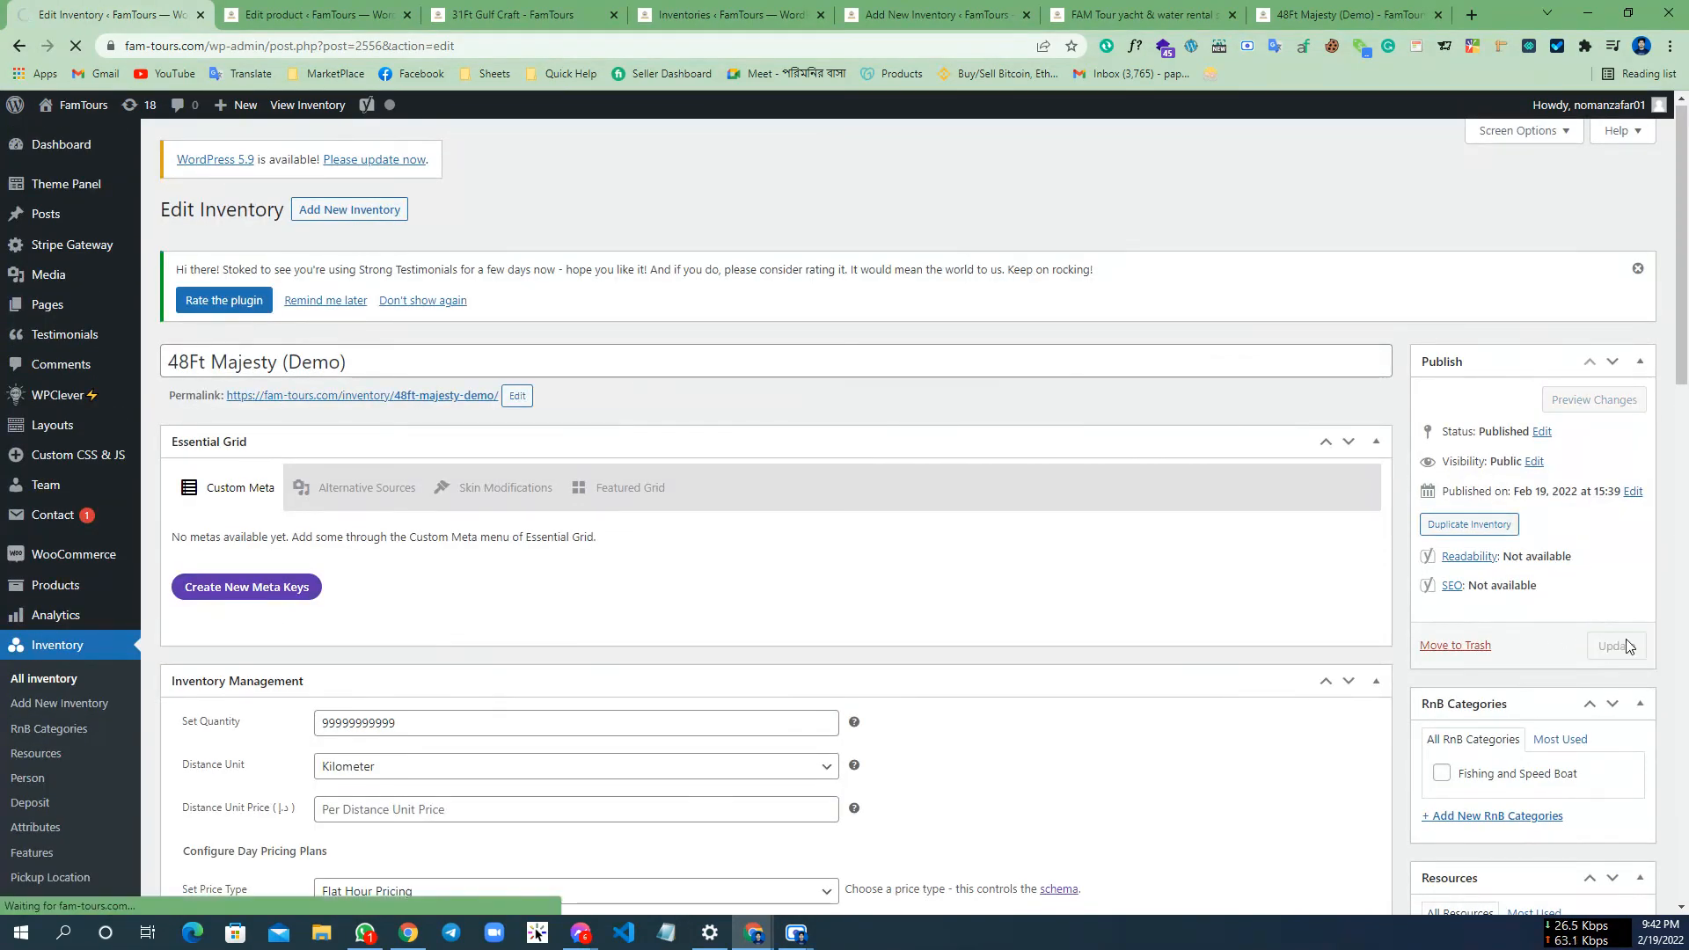
# Return to the live 48Ft Majesty (Demo) product page and reload it
pyautogui.click(1135, 14)
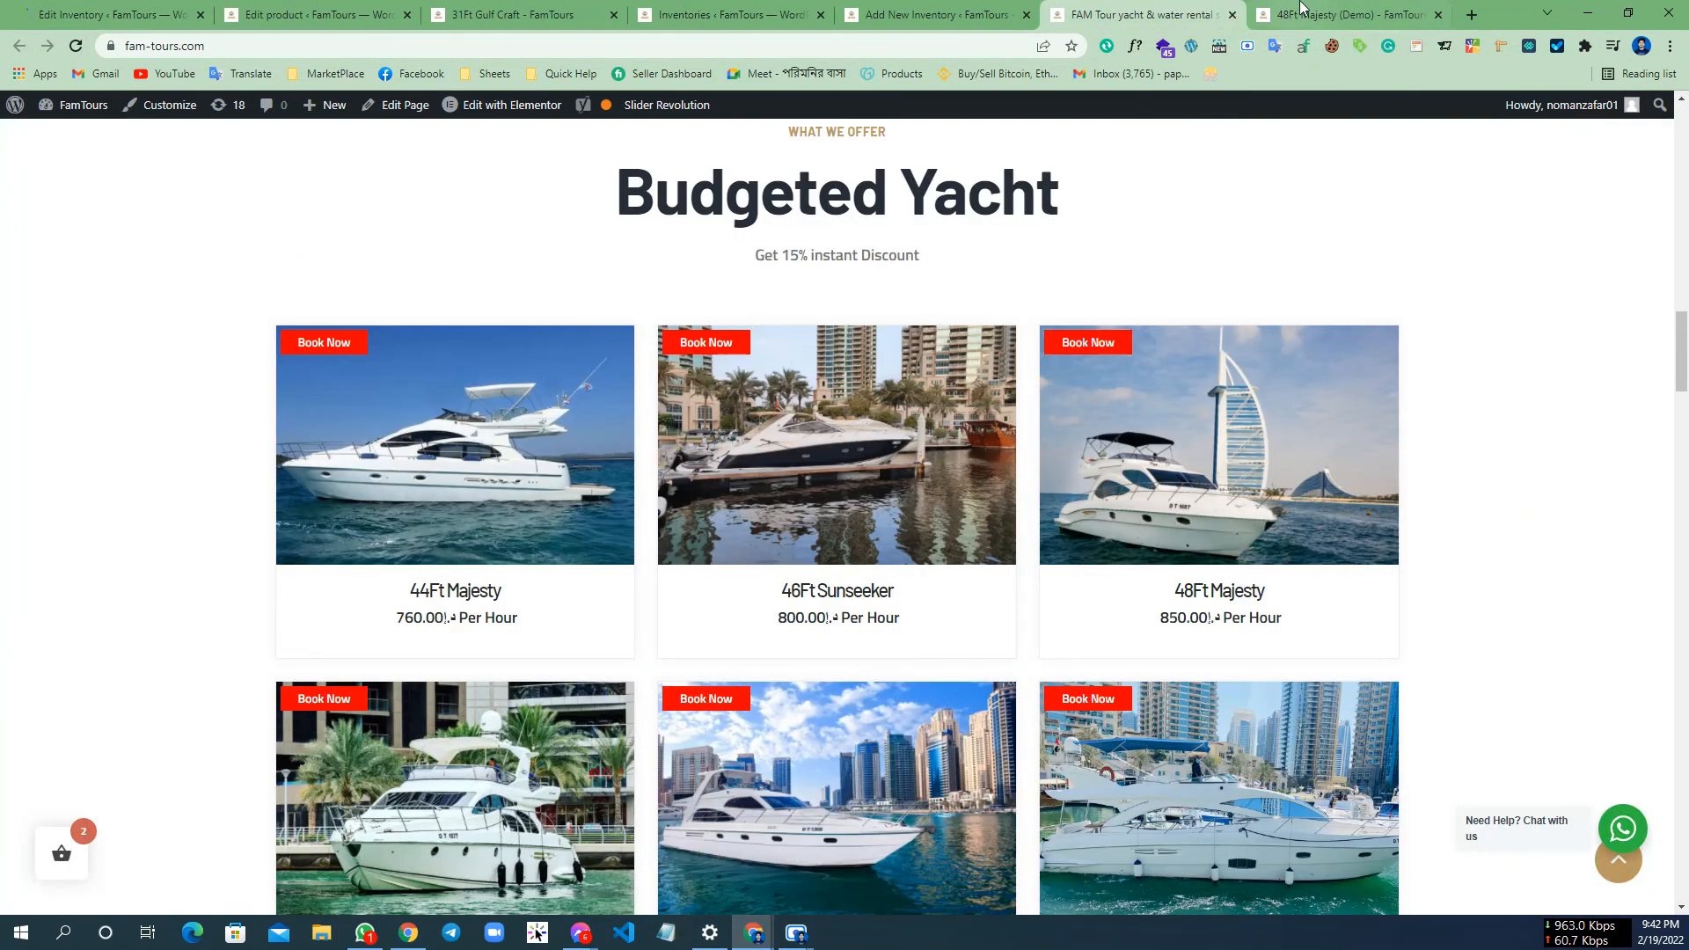
pyautogui.click(1341, 14)
pyautogui.rightClick(133, 313)
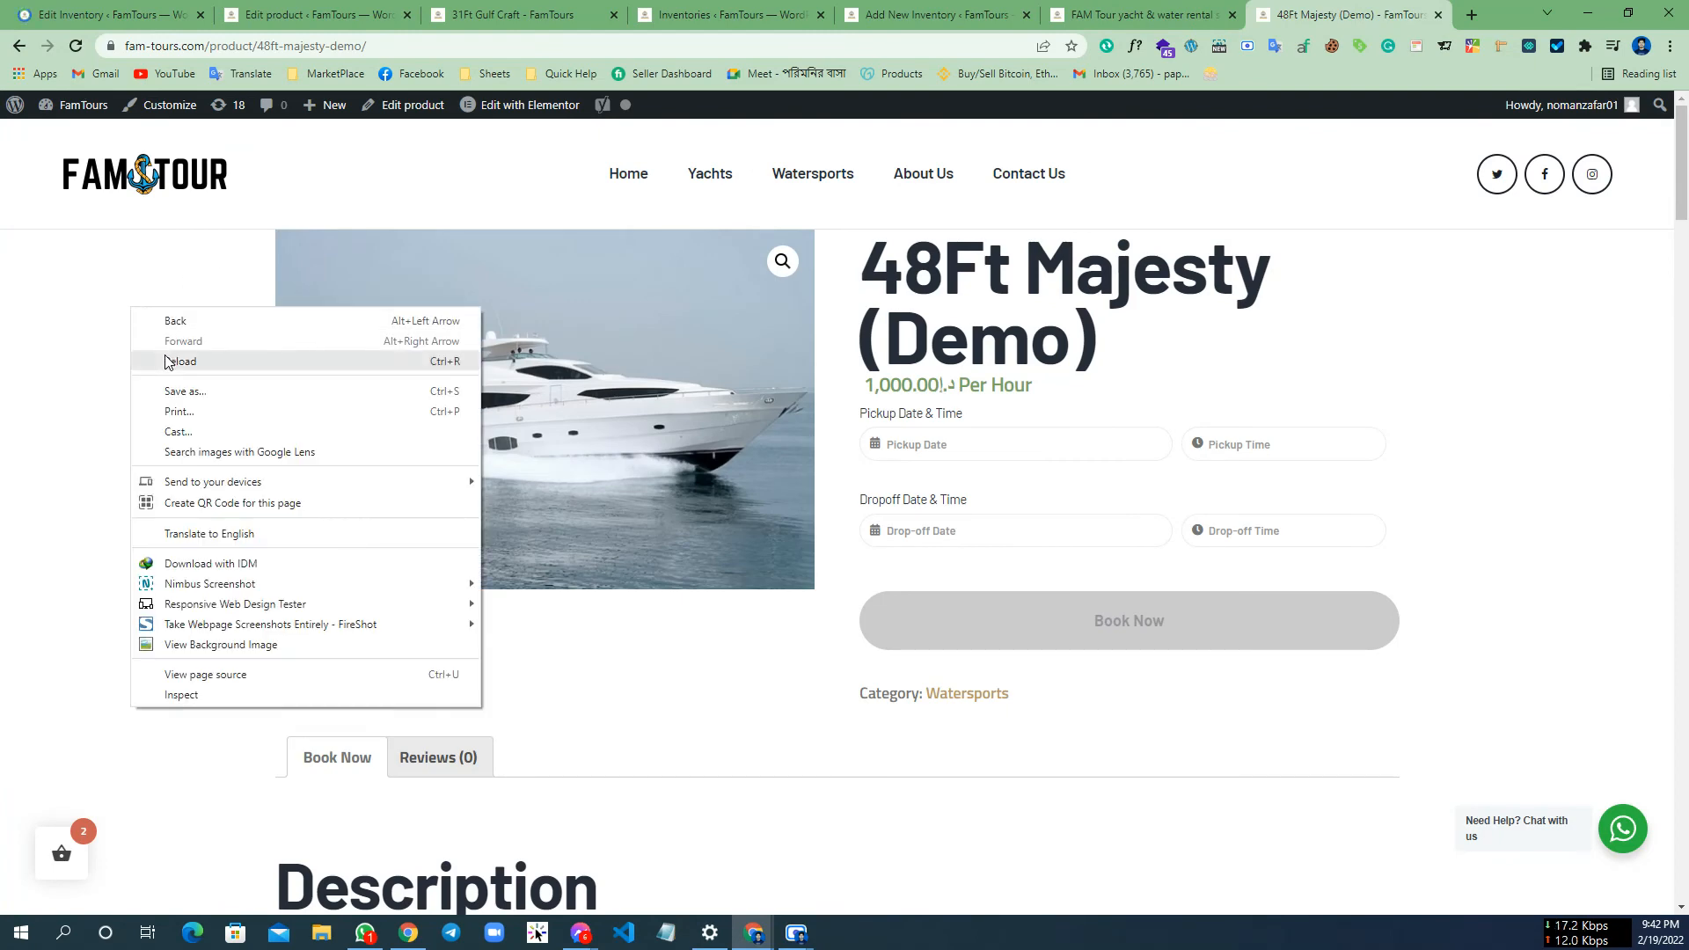
pyautogui.click(165, 360)
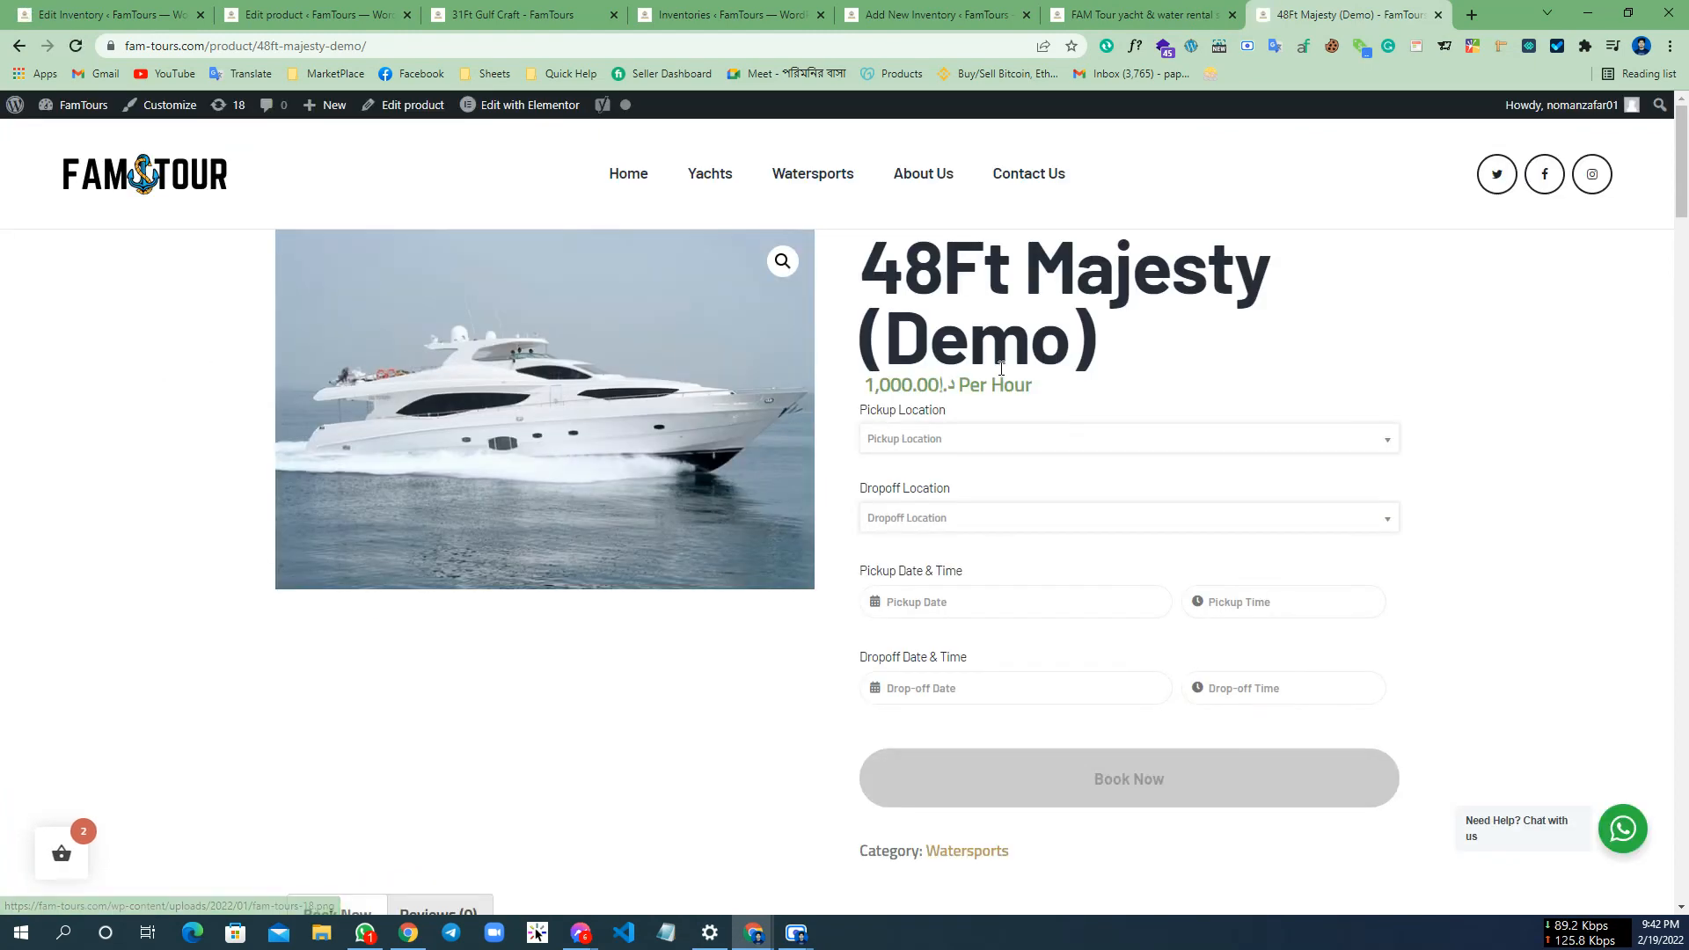
# Choose Dubai as both the pickup and the dropoff location in the booking form
pyautogui.click(930, 446)
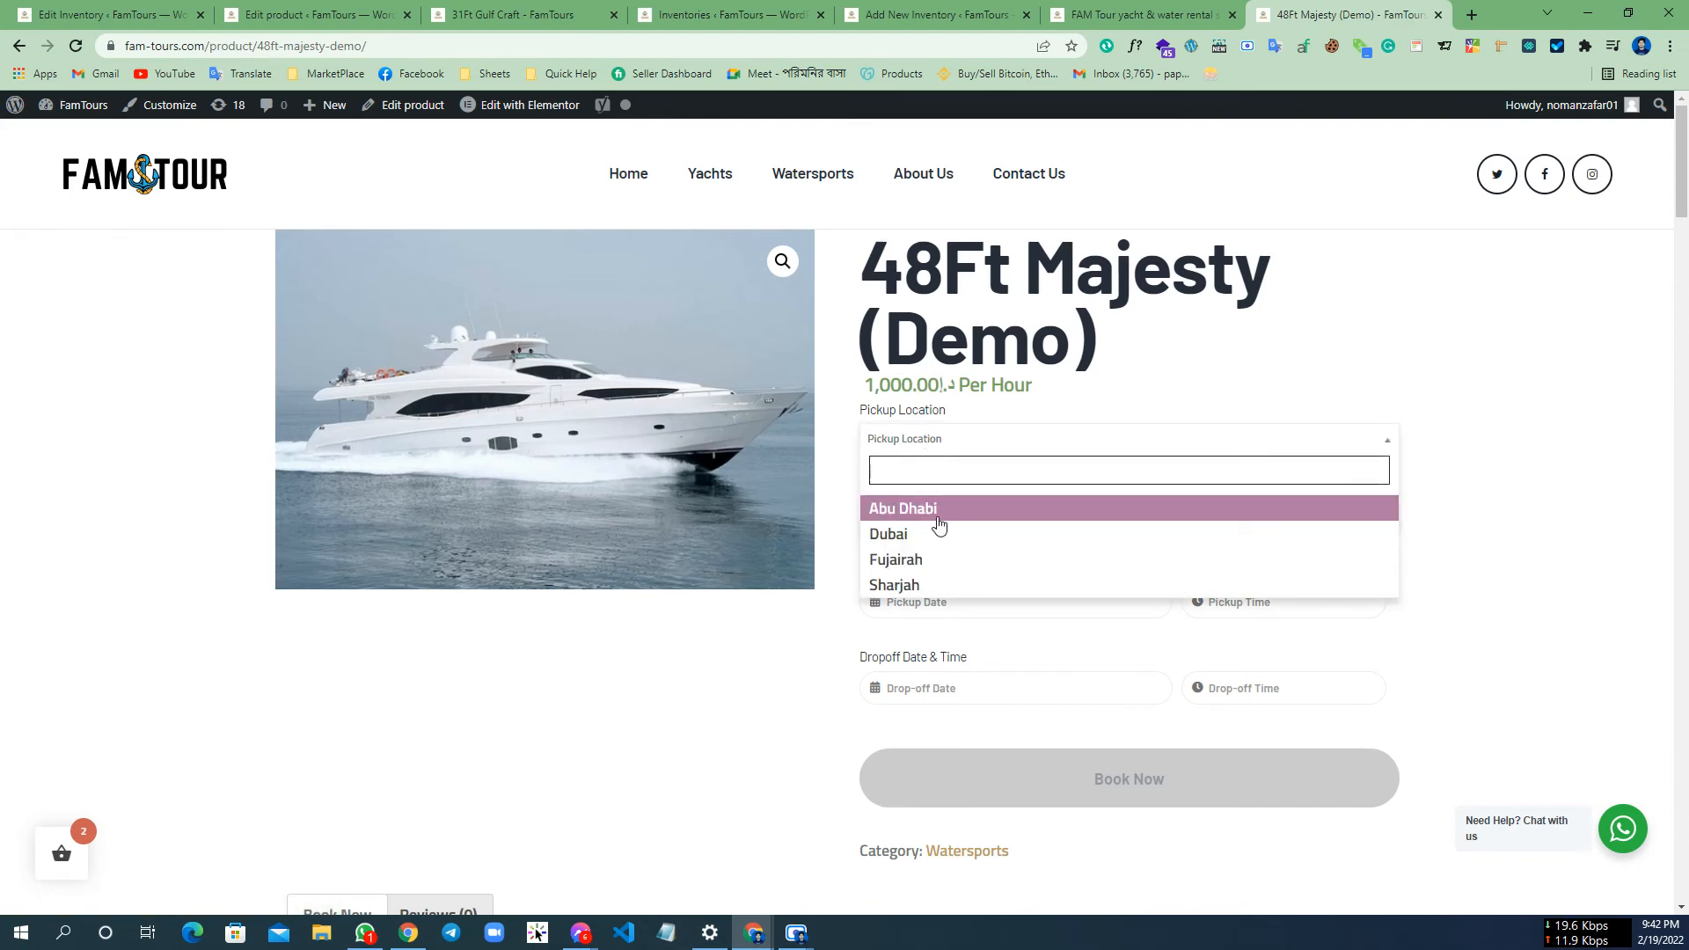
pyautogui.click(894, 534)
pyautogui.click(965, 522)
pyautogui.click(891, 615)
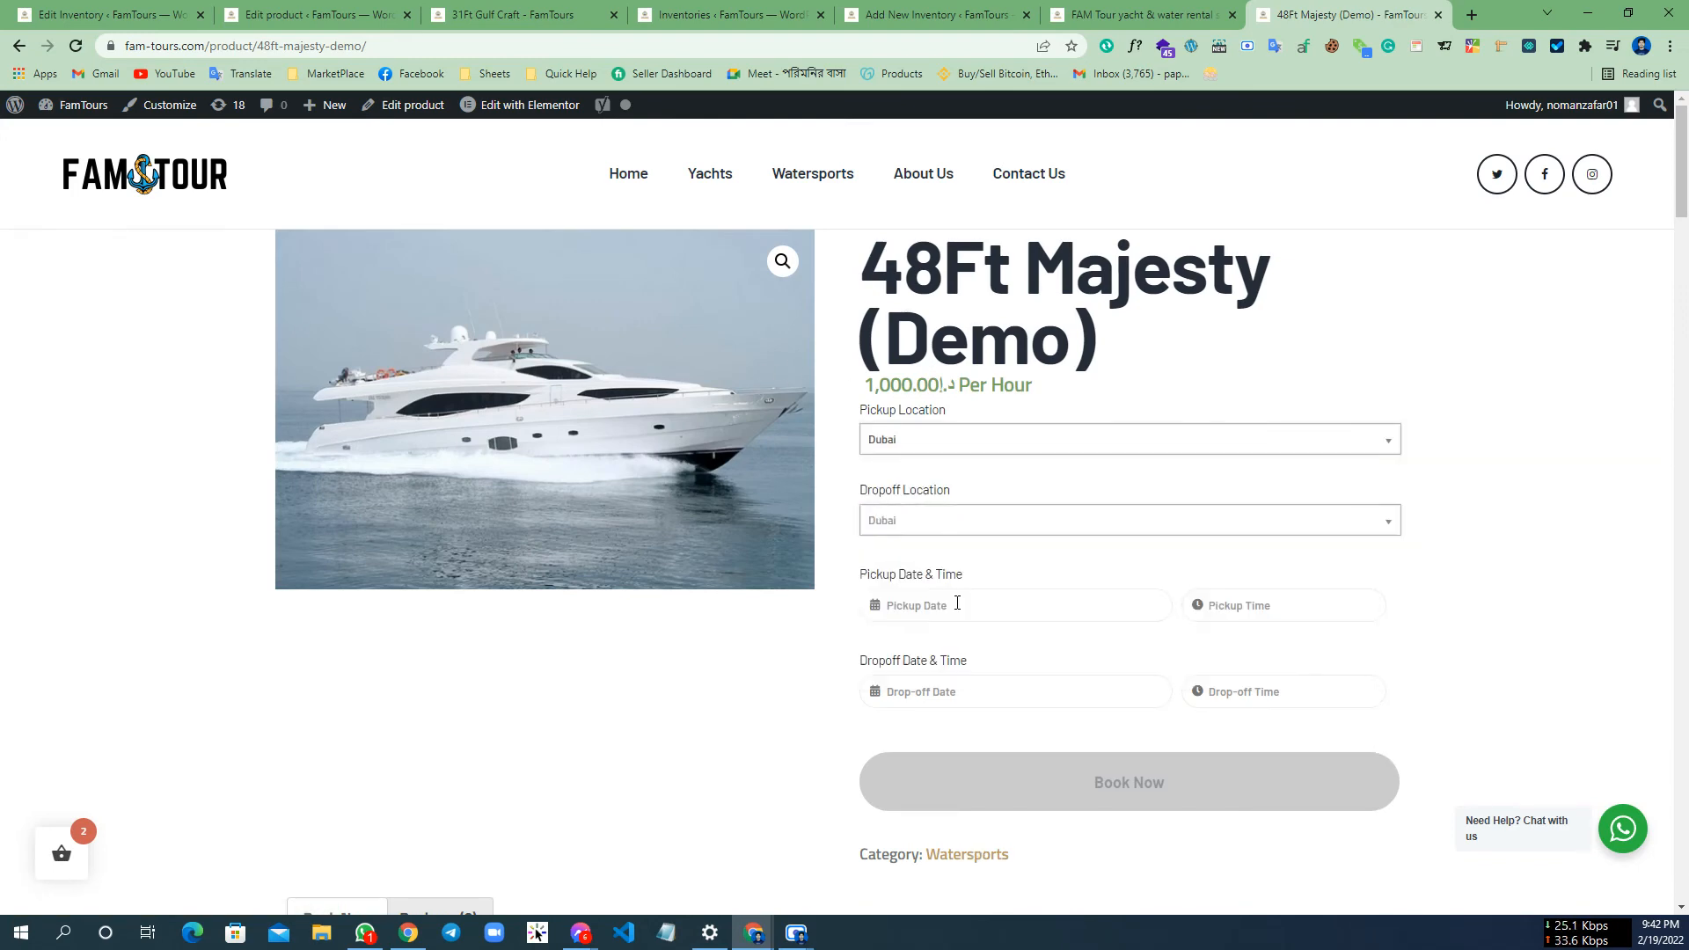
# Set the booking's pickup to 20/02/2022 at 05:00 pm
pyautogui.click(935, 604)
pyautogui.click(890, 827)
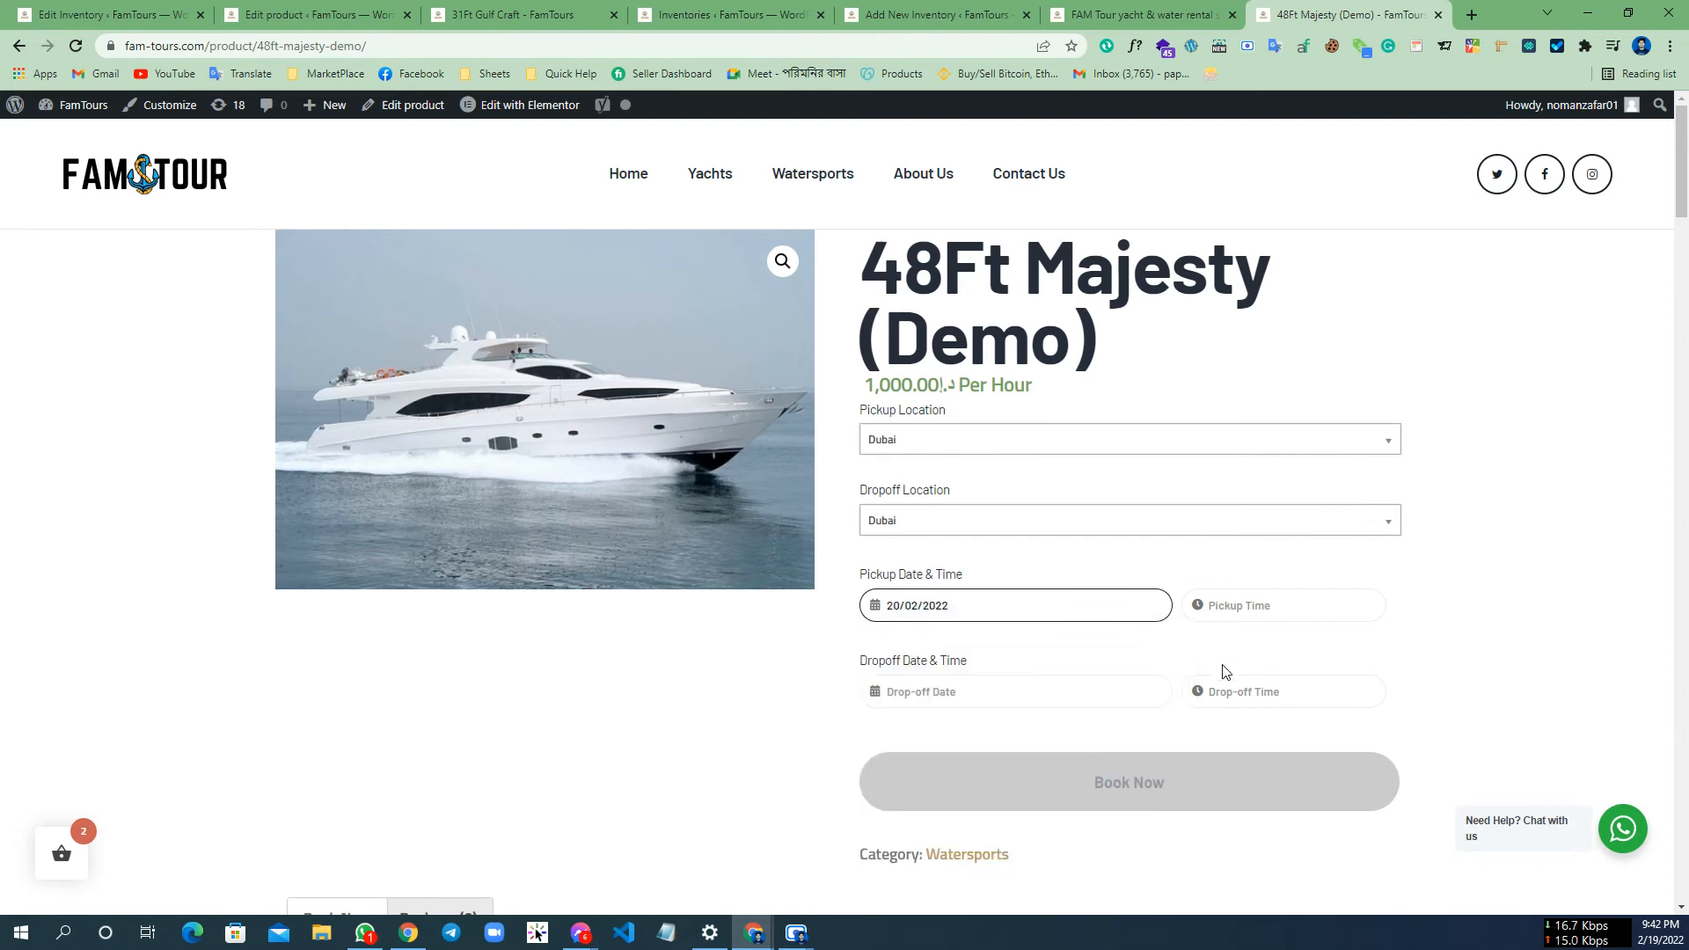
pyautogui.click(1215, 605)
pyautogui.click(1229, 649)
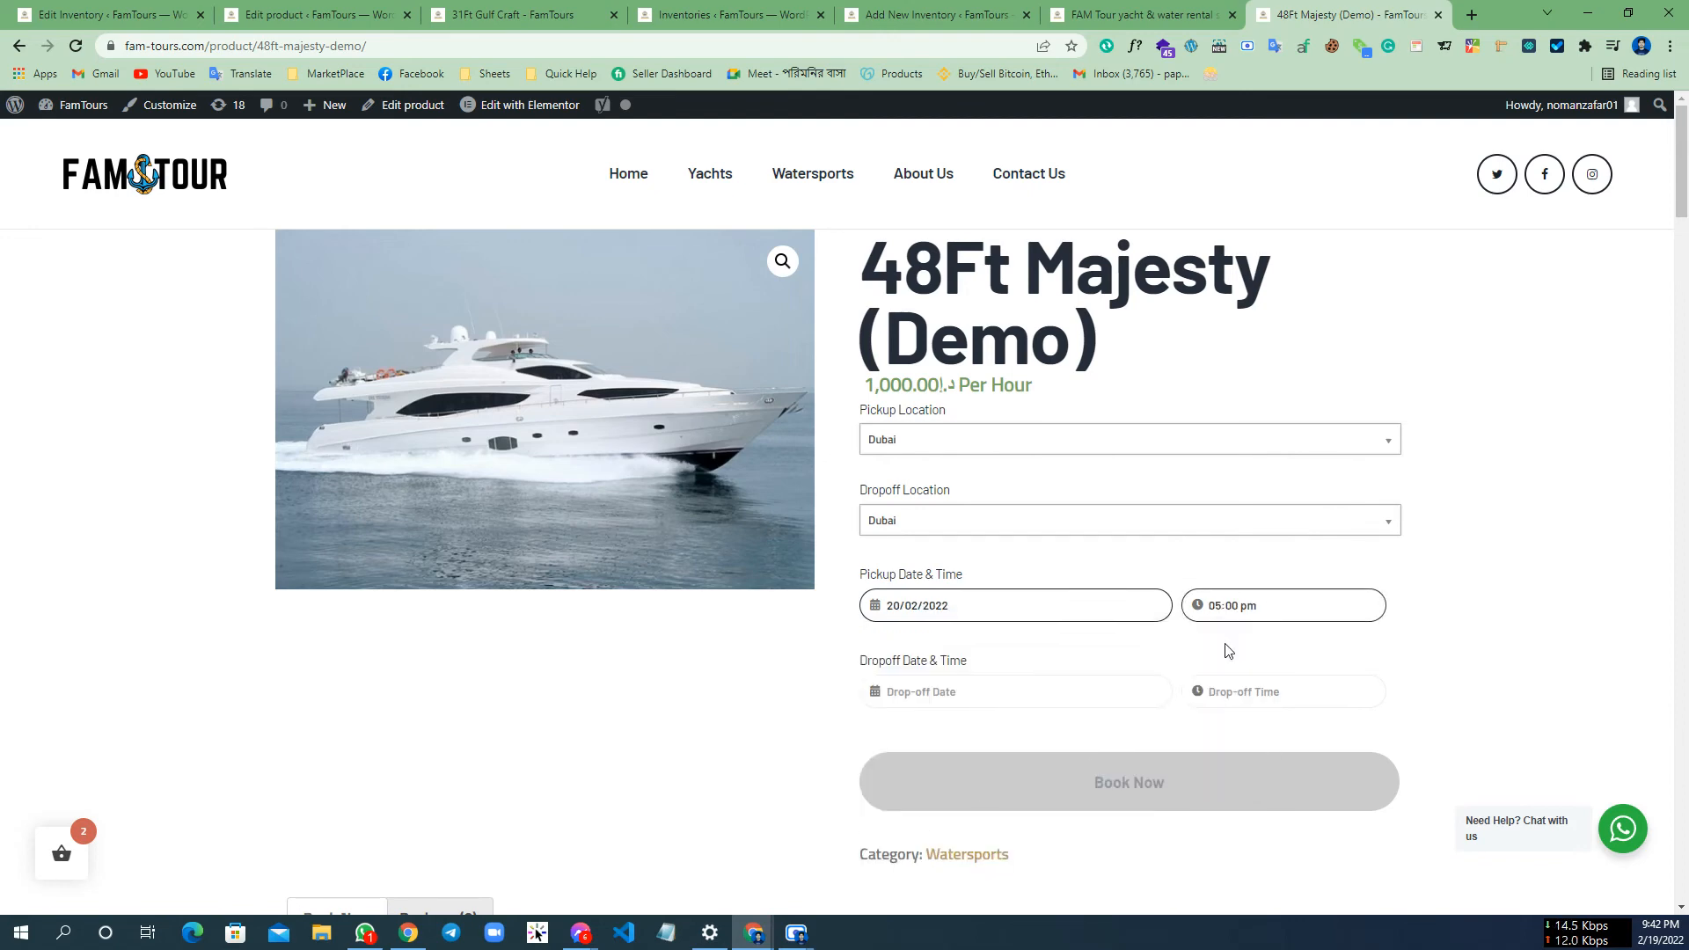
# Set the booking's dropoff to 20/02/2022 at 07:00 pm and check the calculated duration cost
pyautogui.click(975, 693)
pyautogui.click(887, 611)
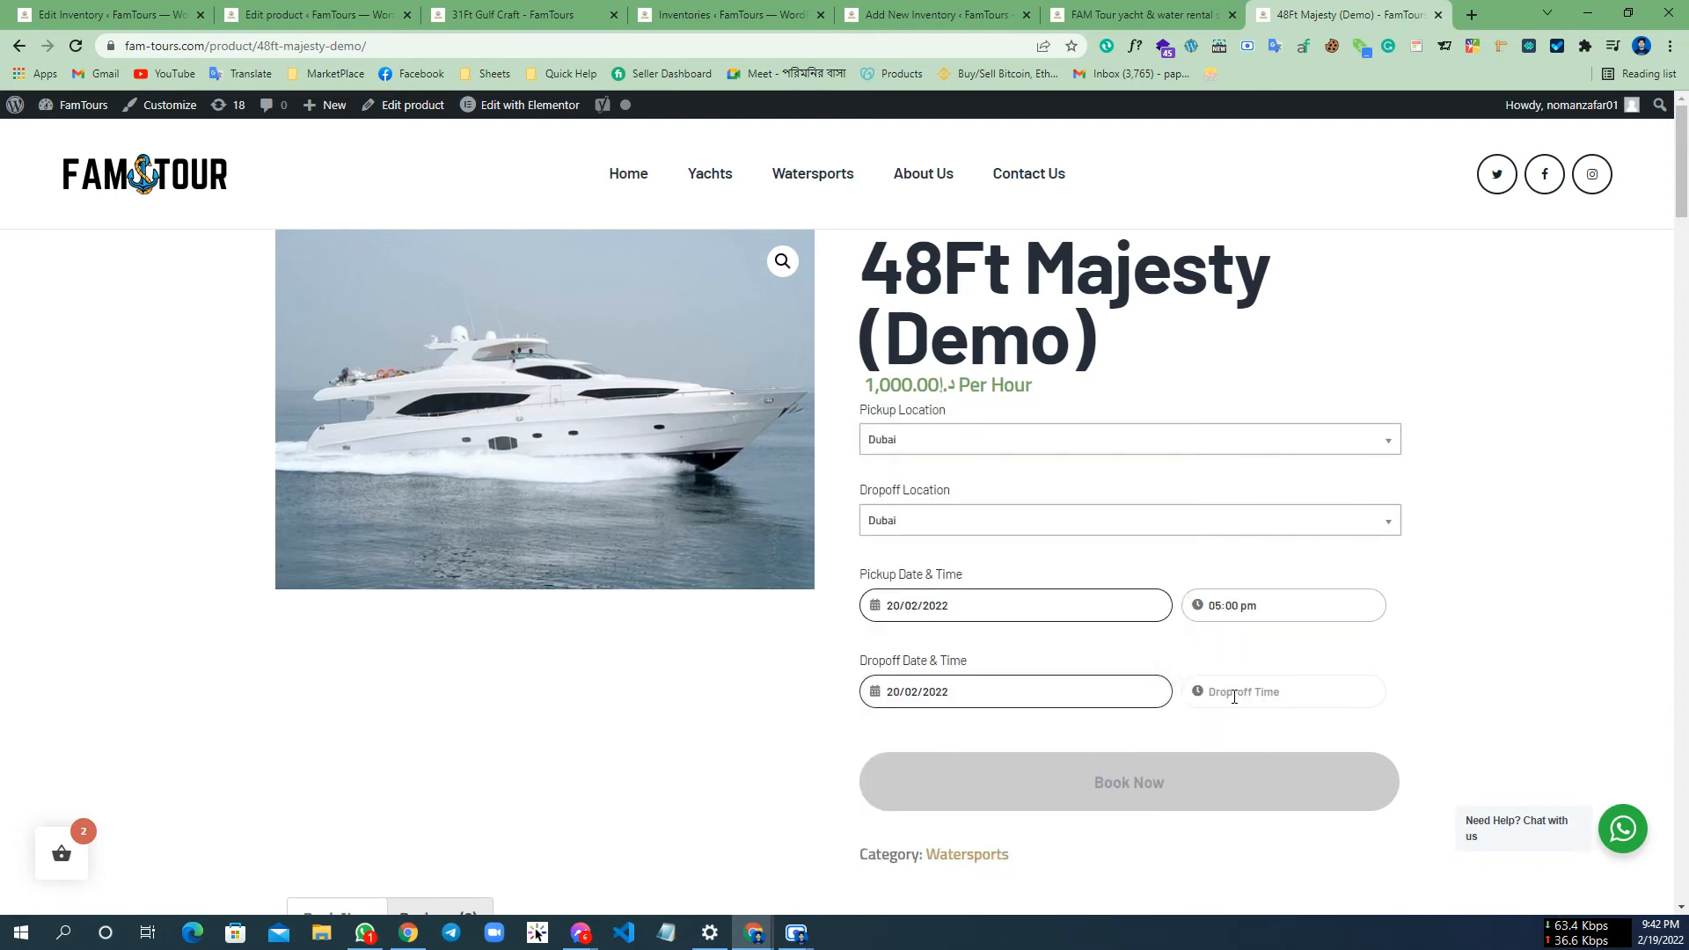
pyautogui.click(1232, 691)
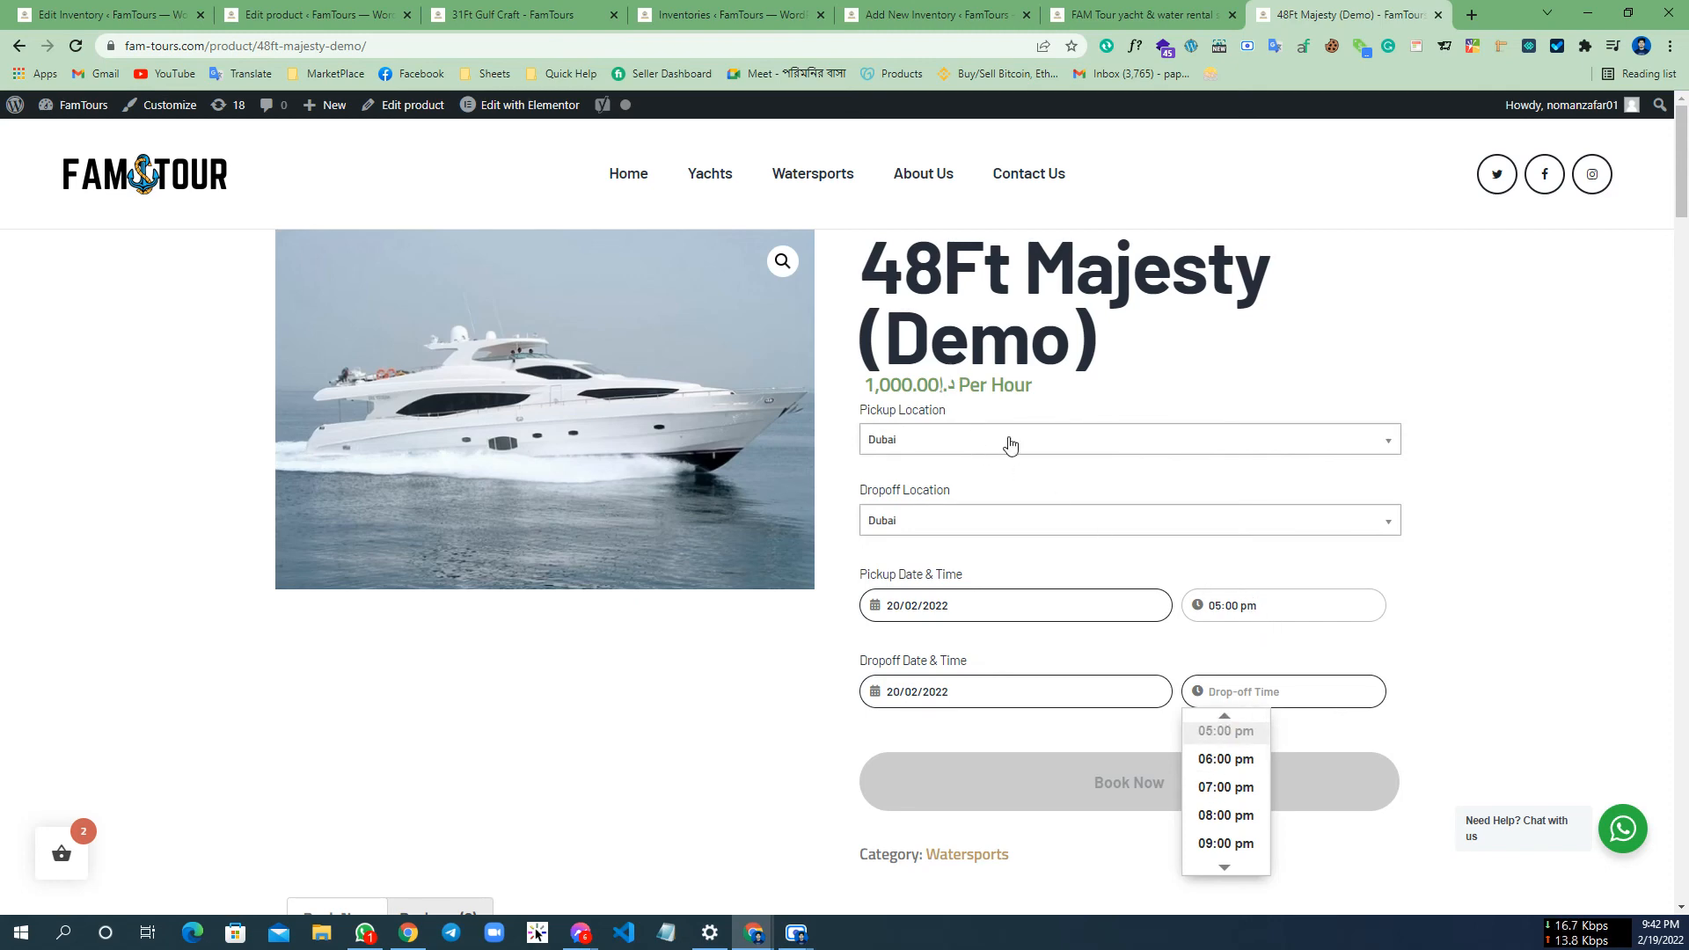
pyautogui.click(1228, 789)
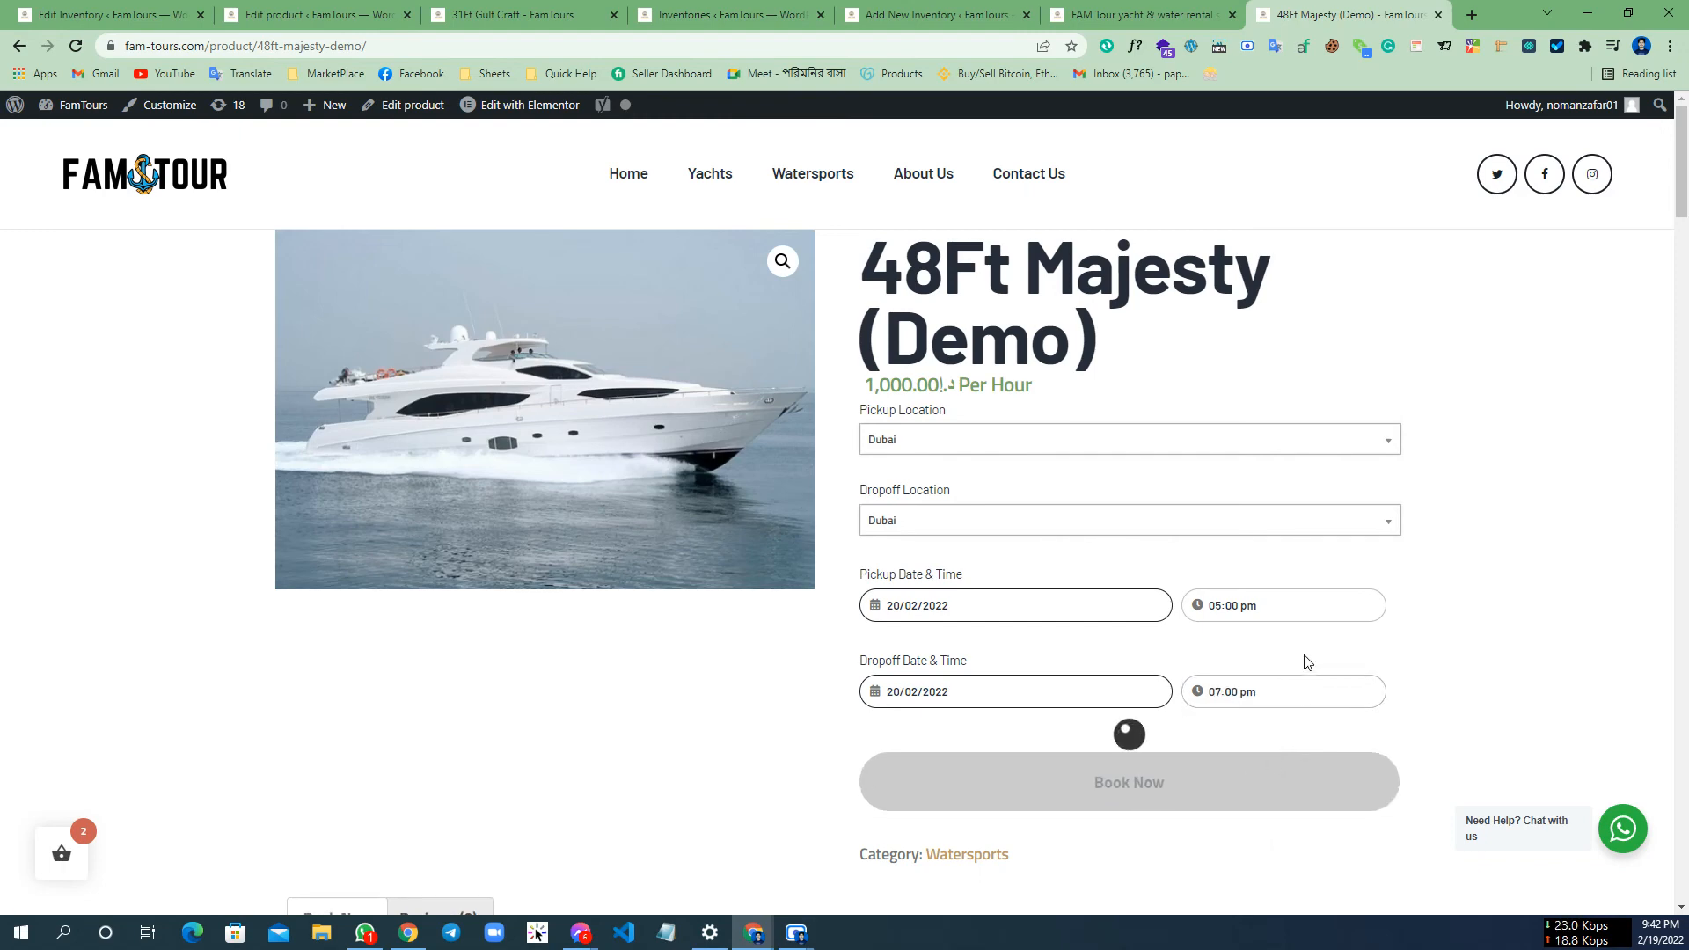
pyautogui.scroll(-3, 1393, 570)
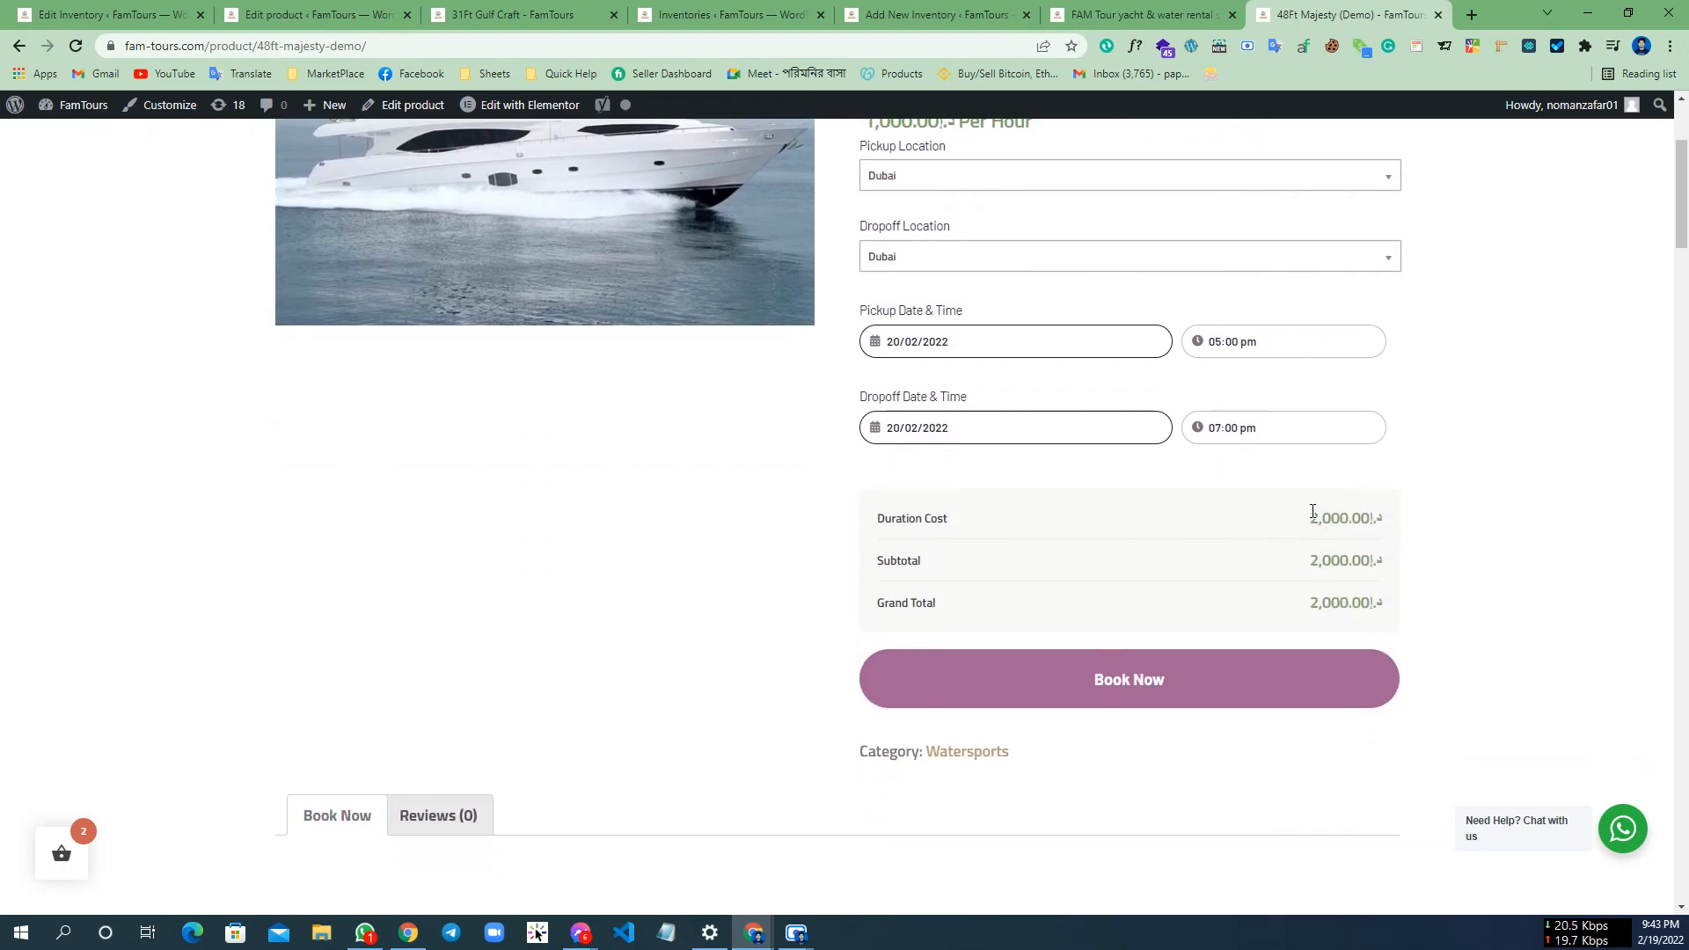
pyautogui.moveTo(1312, 512); pyautogui.dragTo(1417, 516)
pyautogui.click(1443, 515)
# Change the booking's dropoff time to 08:00 pm
pyautogui.scroll(1, 1248, 447)
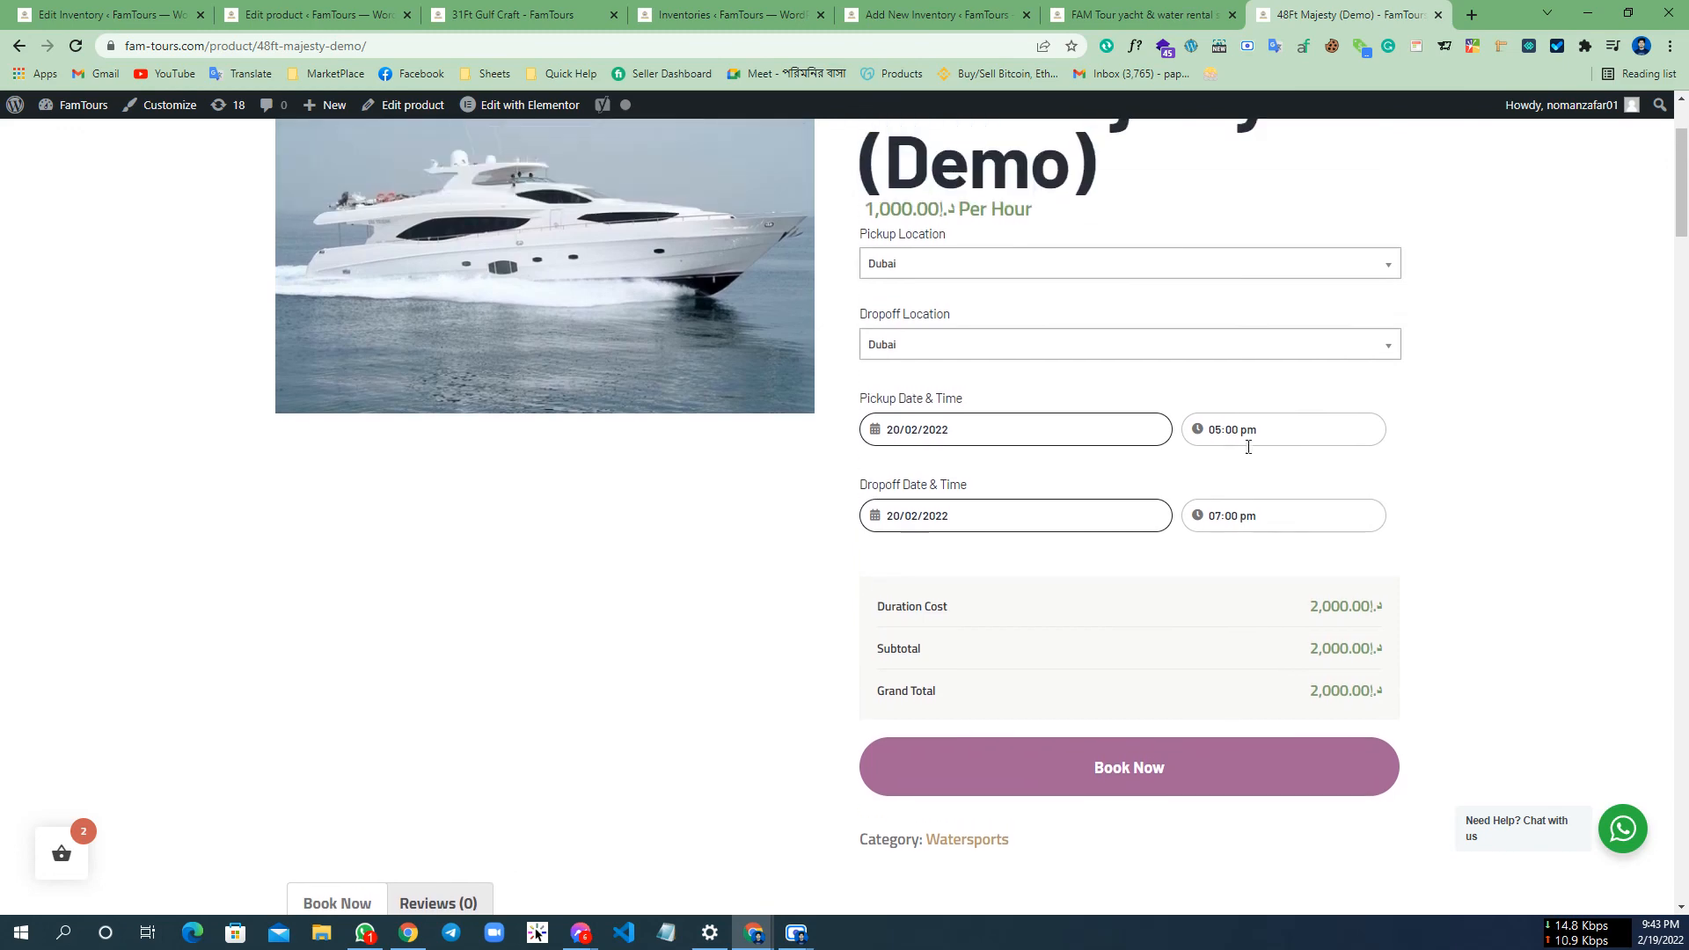
pyautogui.click(1244, 529)
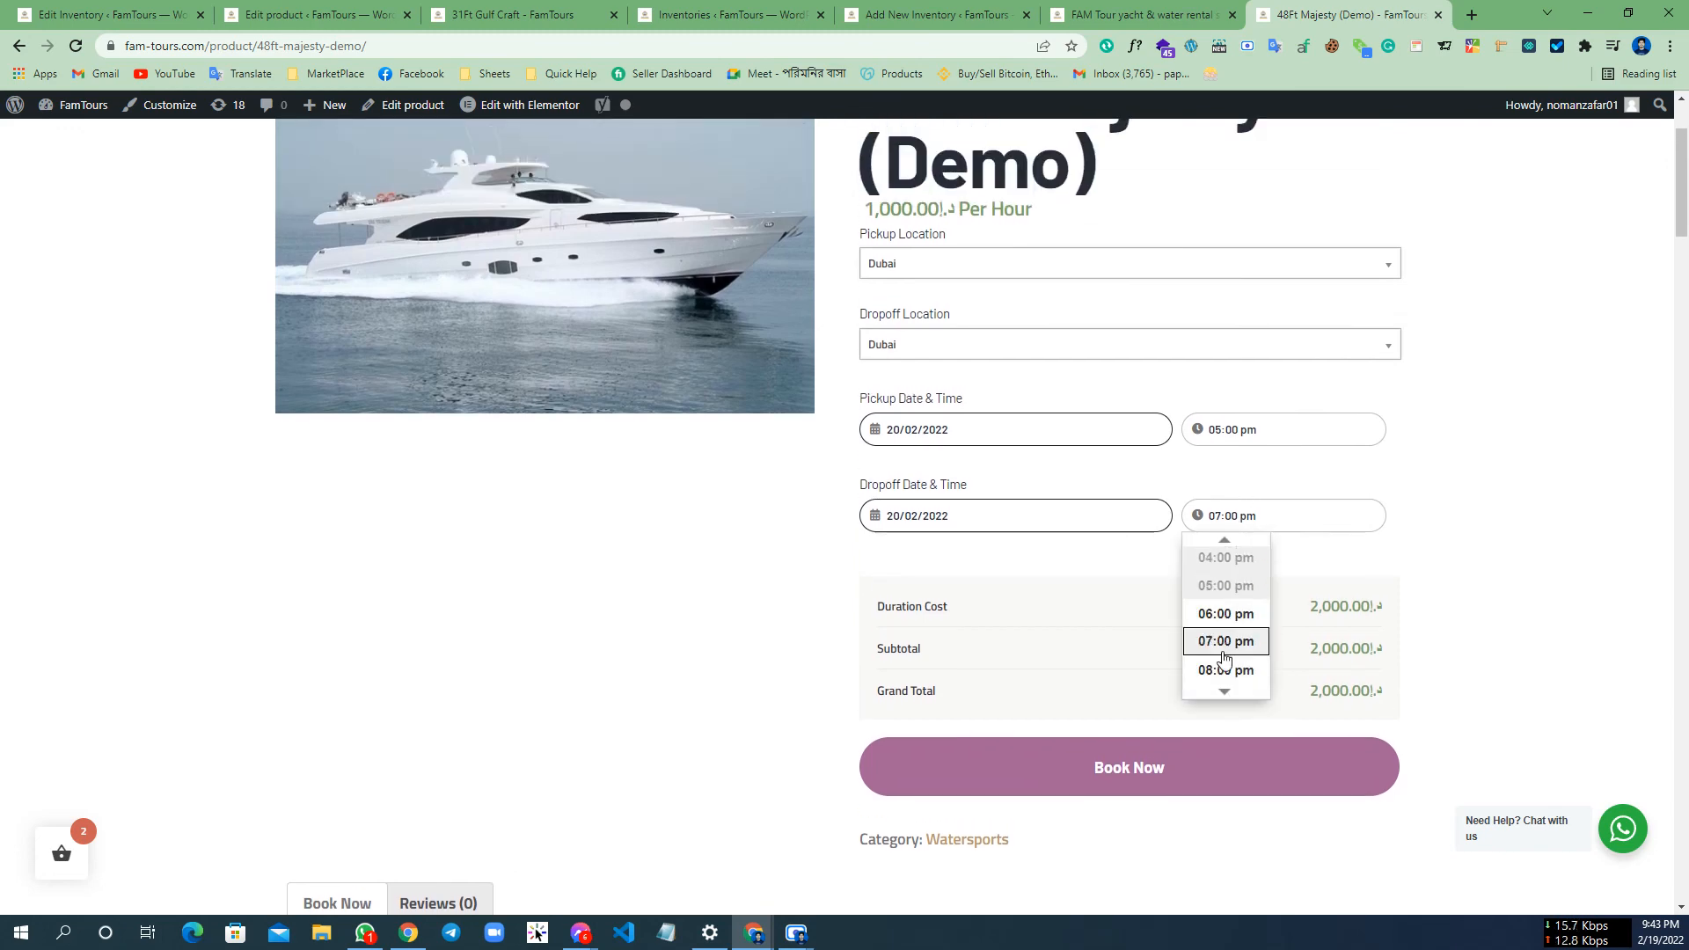
pyautogui.click(1226, 674)
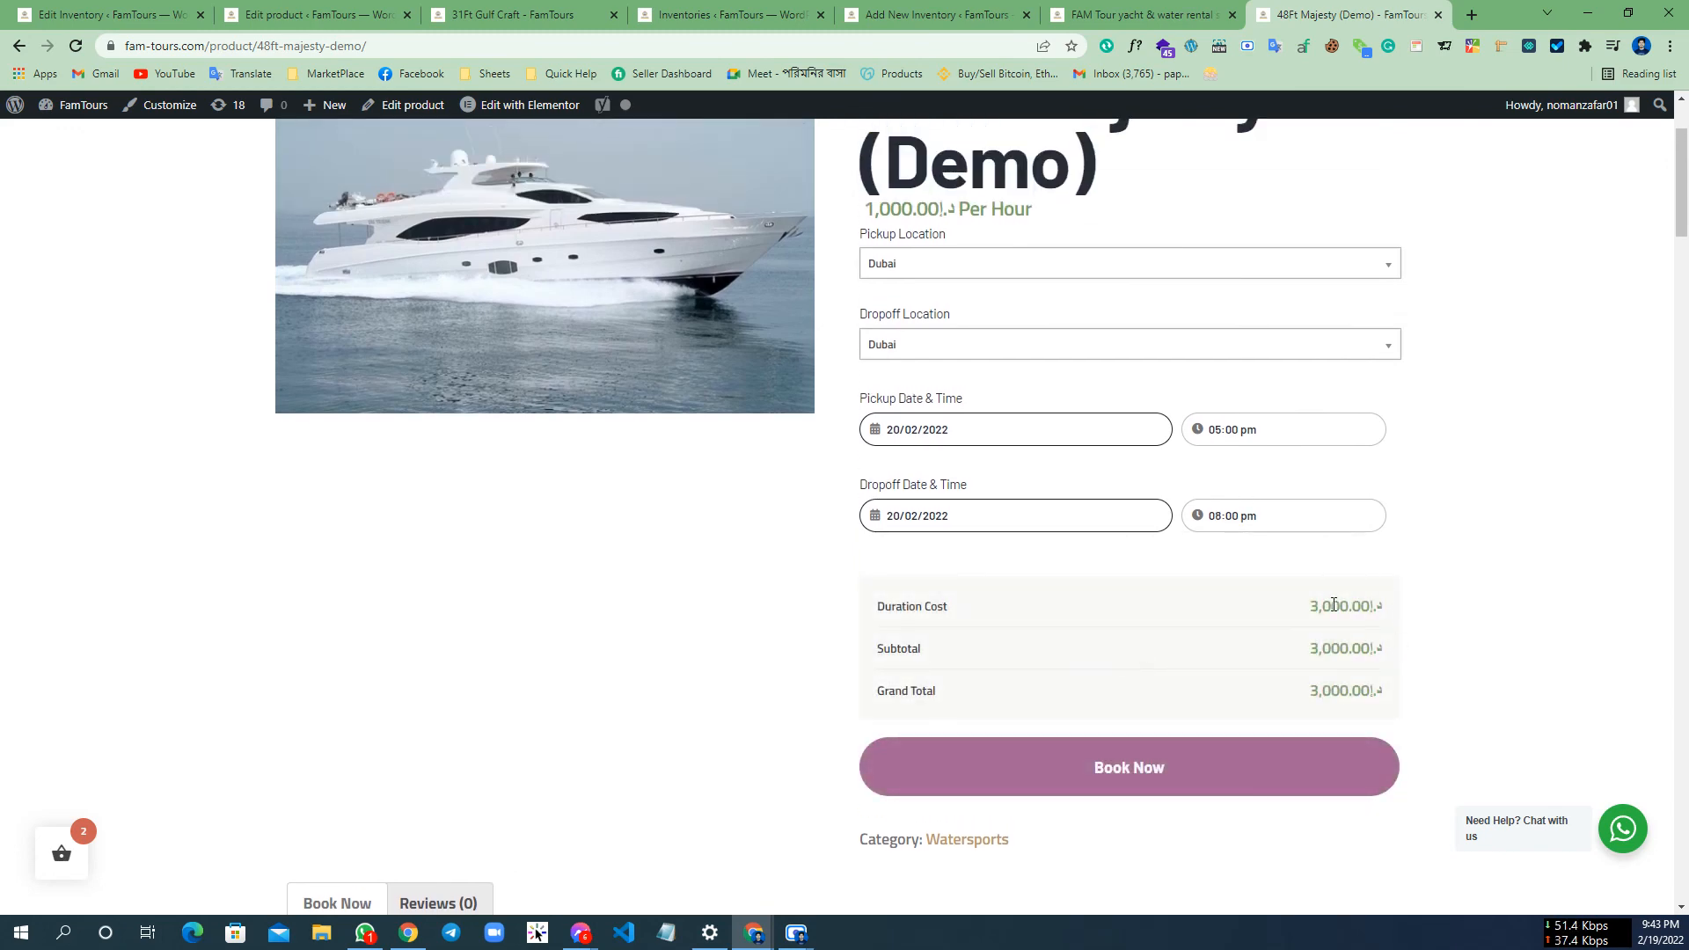
# Review the product page from the booking form and its cost summary down to the description images
pyautogui.scroll(2, 669, 431)
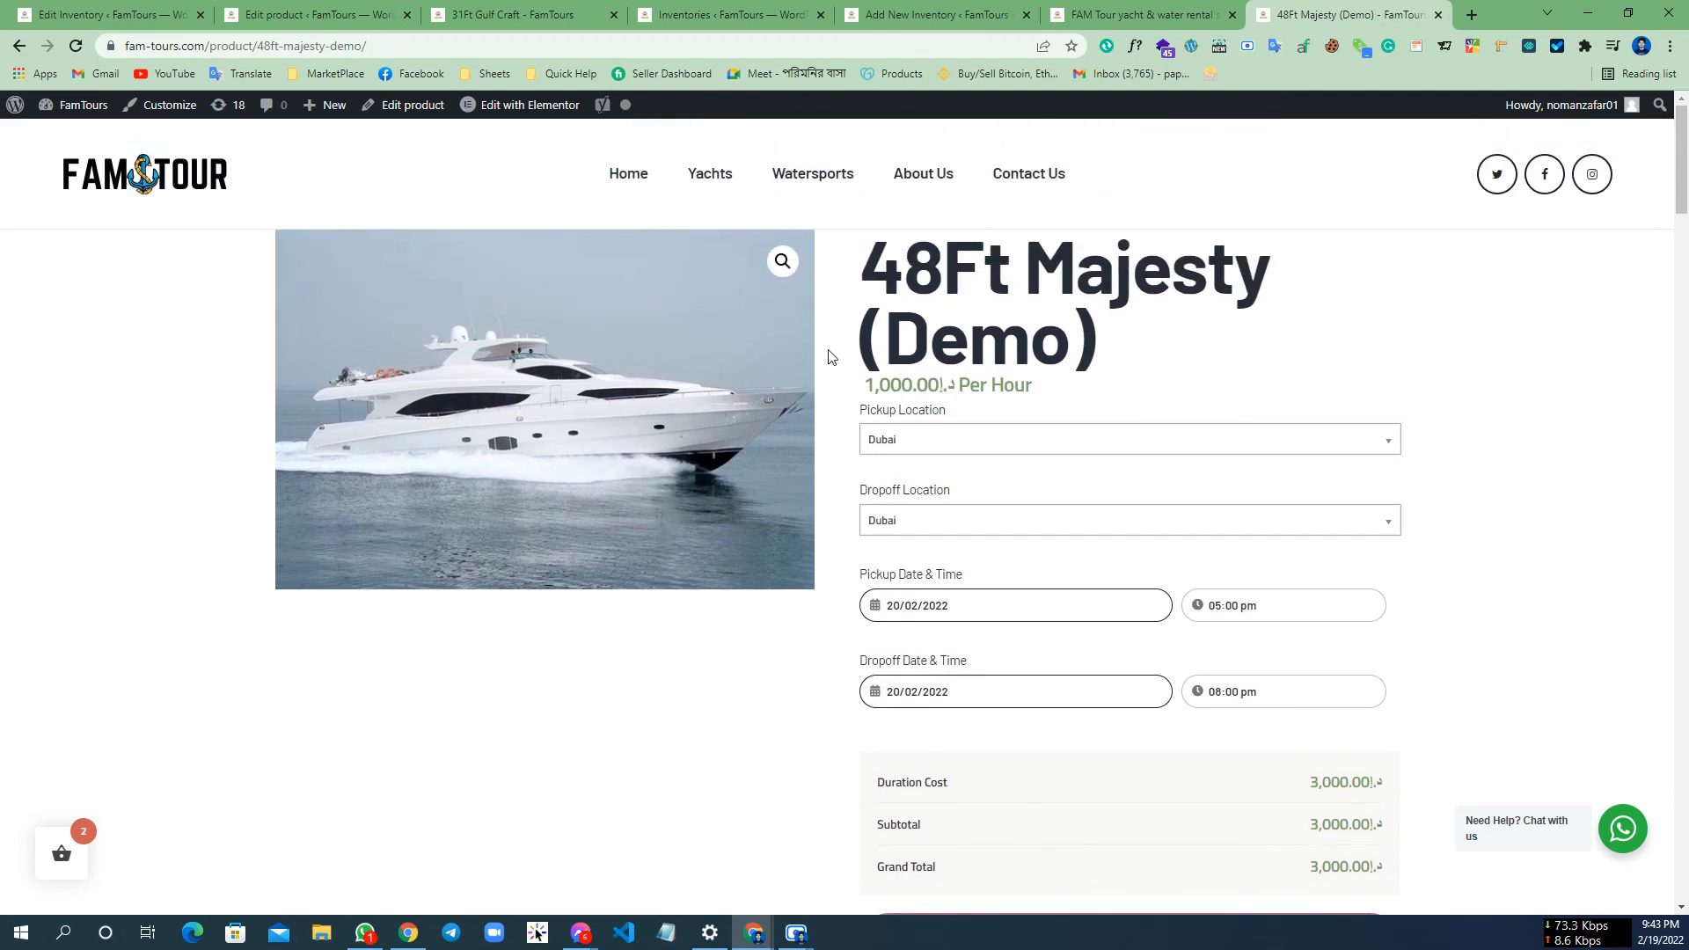
pyautogui.scroll(-18, 573, 584)
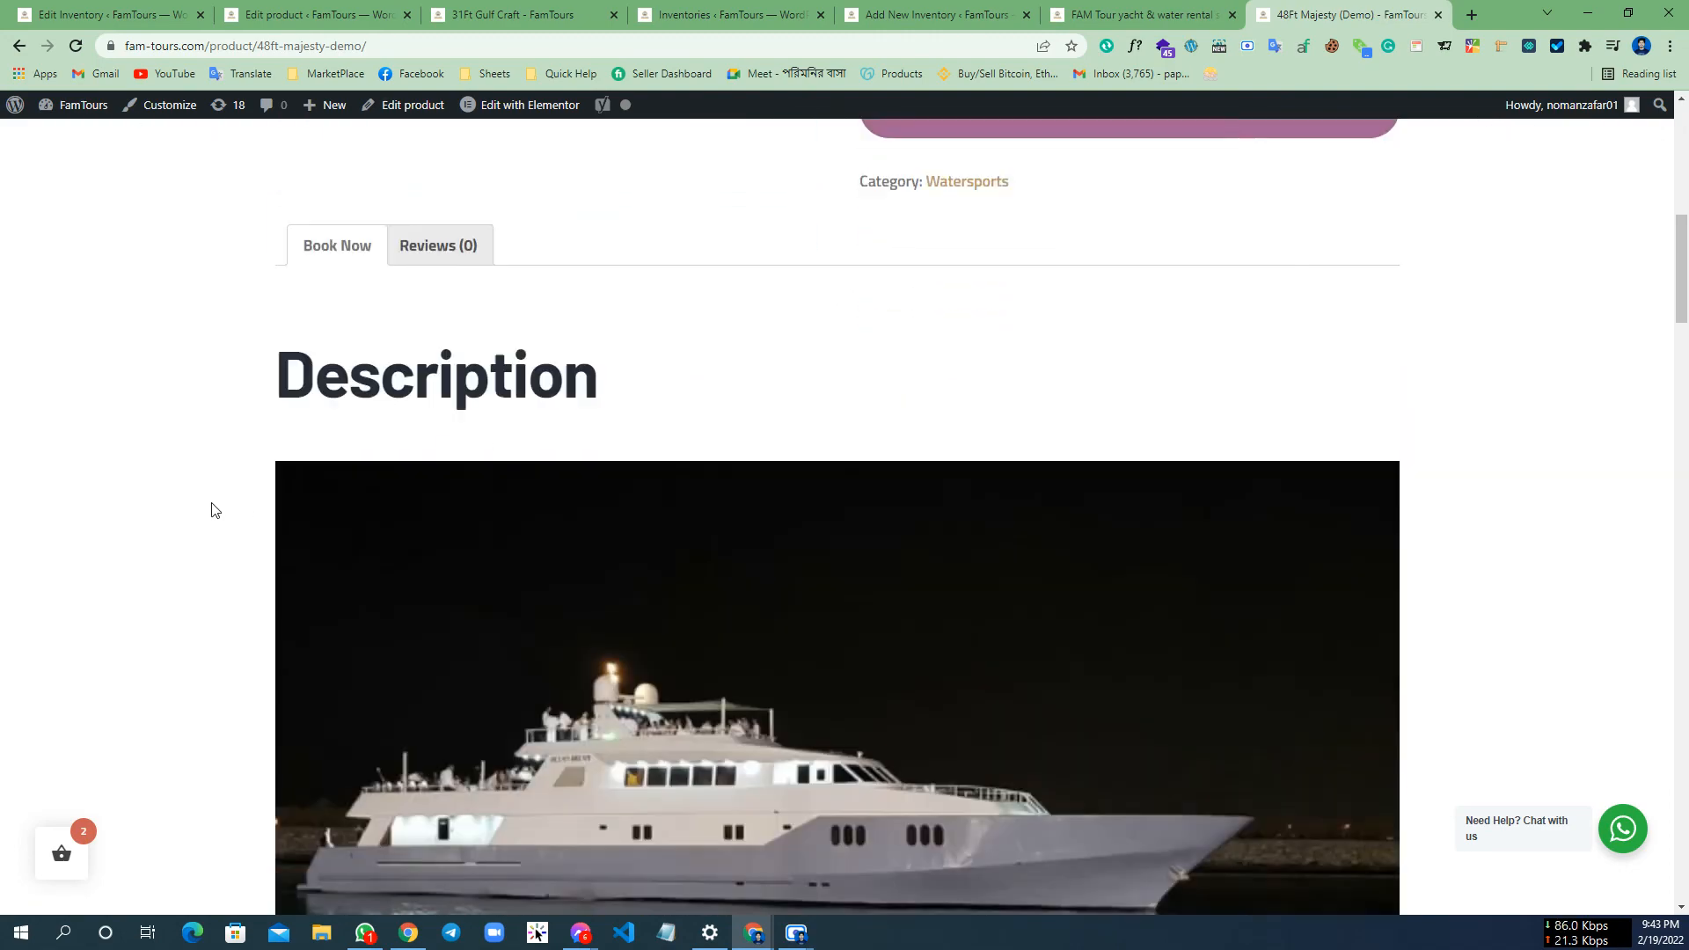
pyautogui.scroll(12, 211, 521)
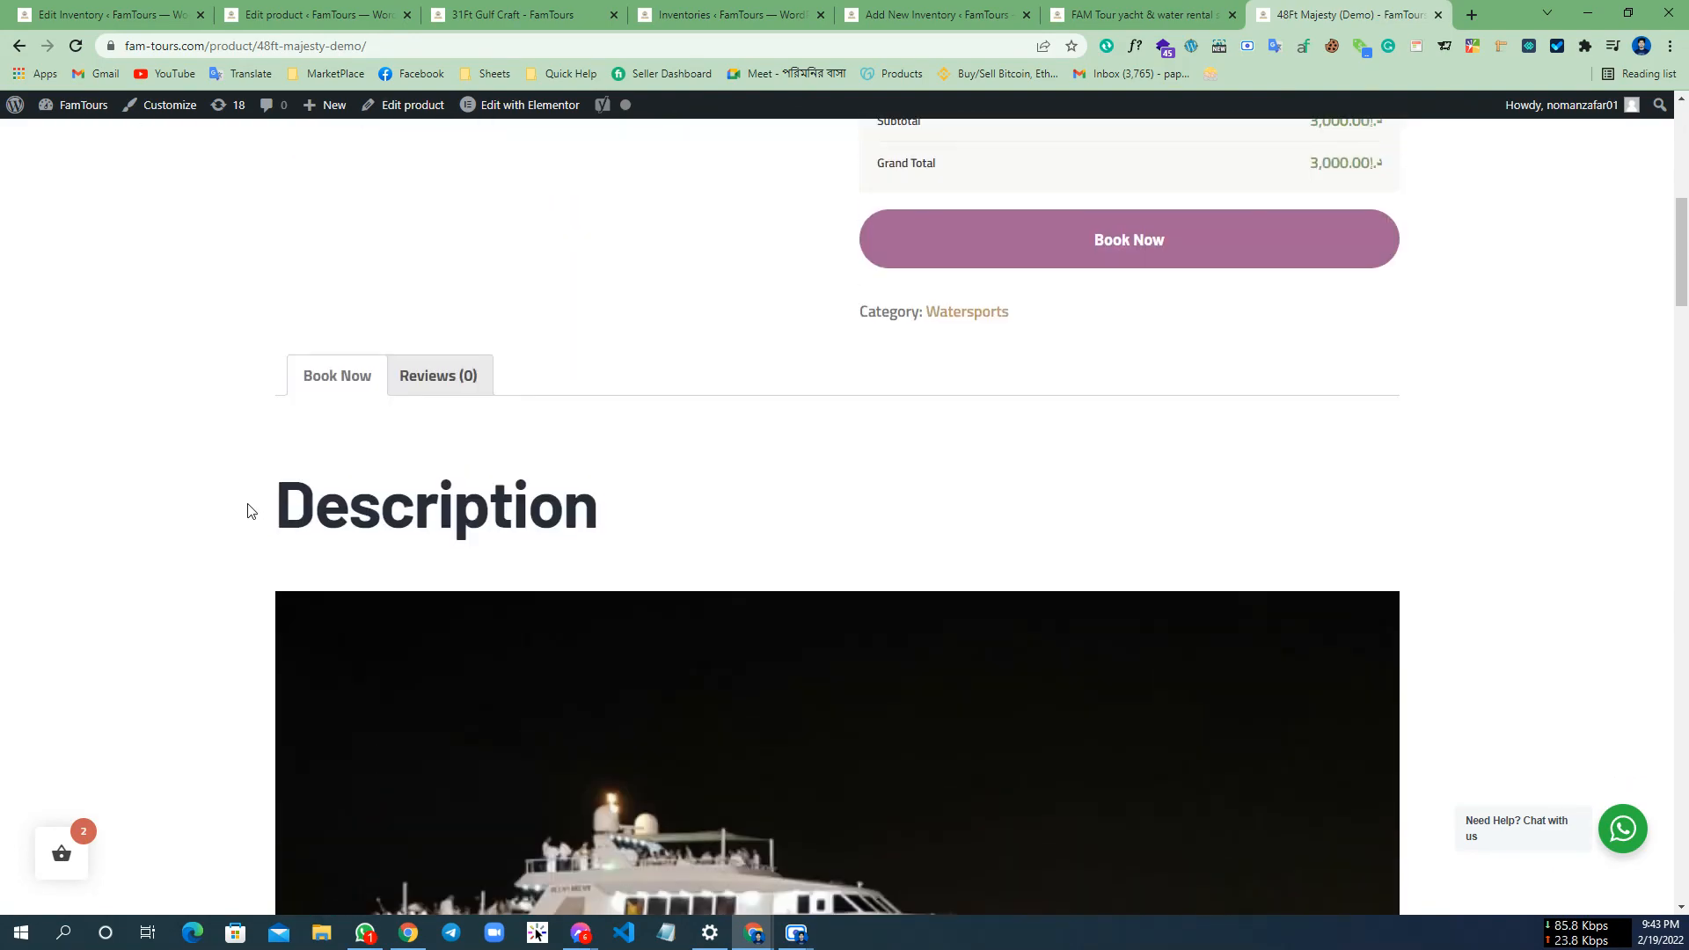
pyautogui.scroll(8, 753, 315)
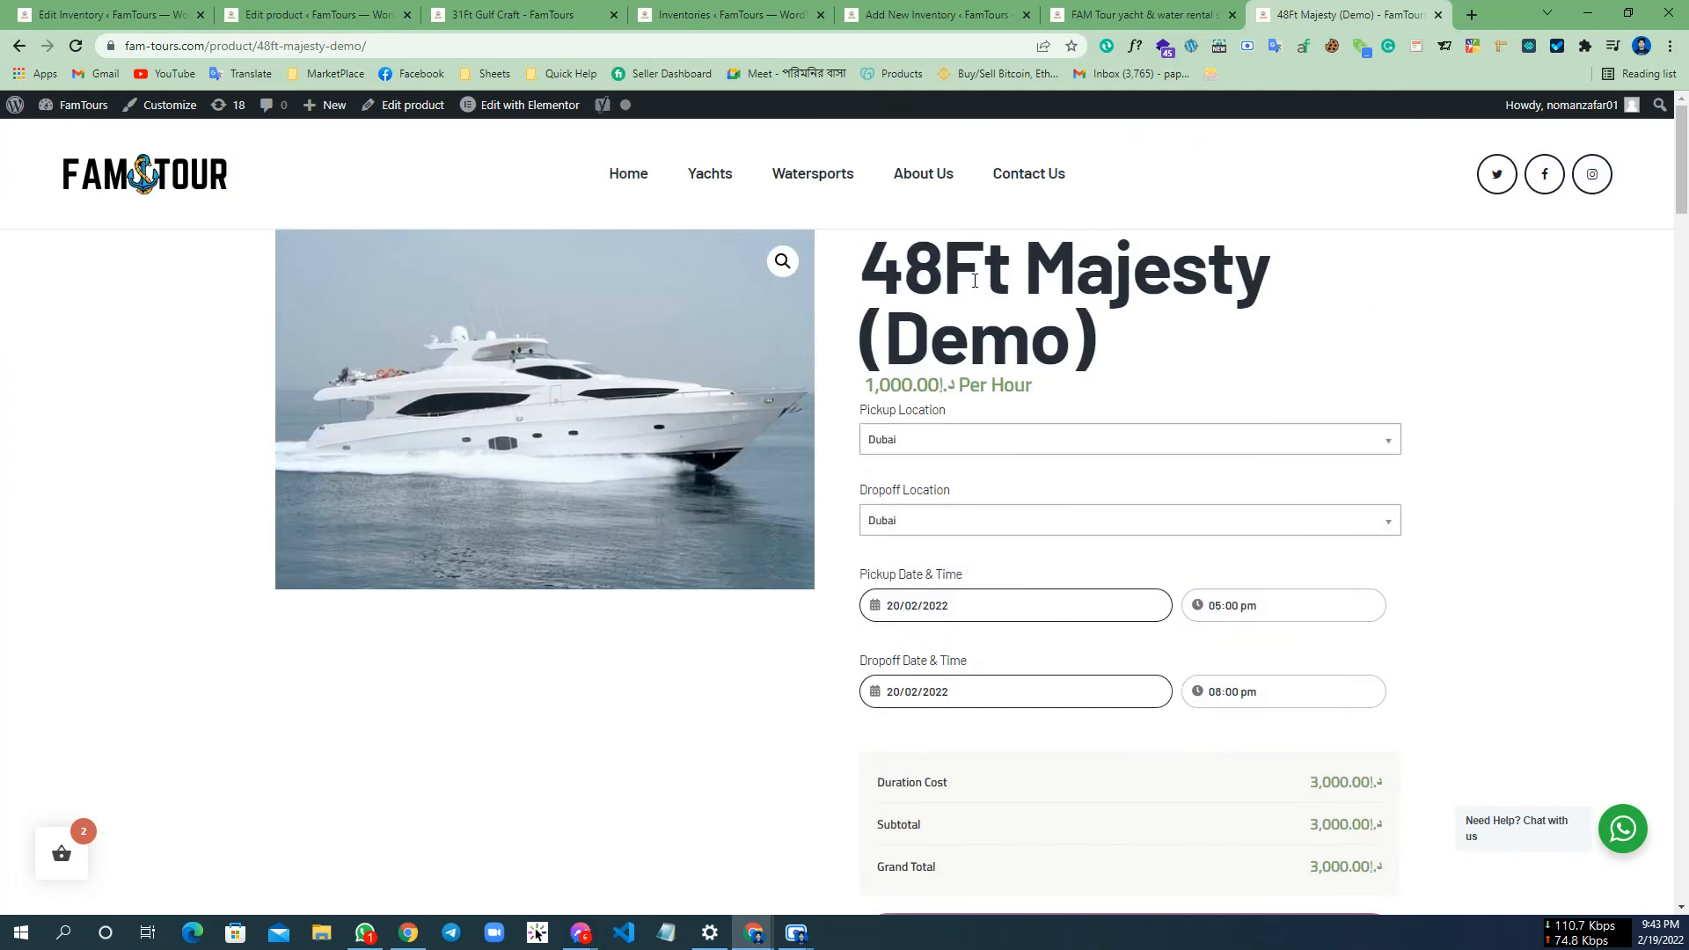